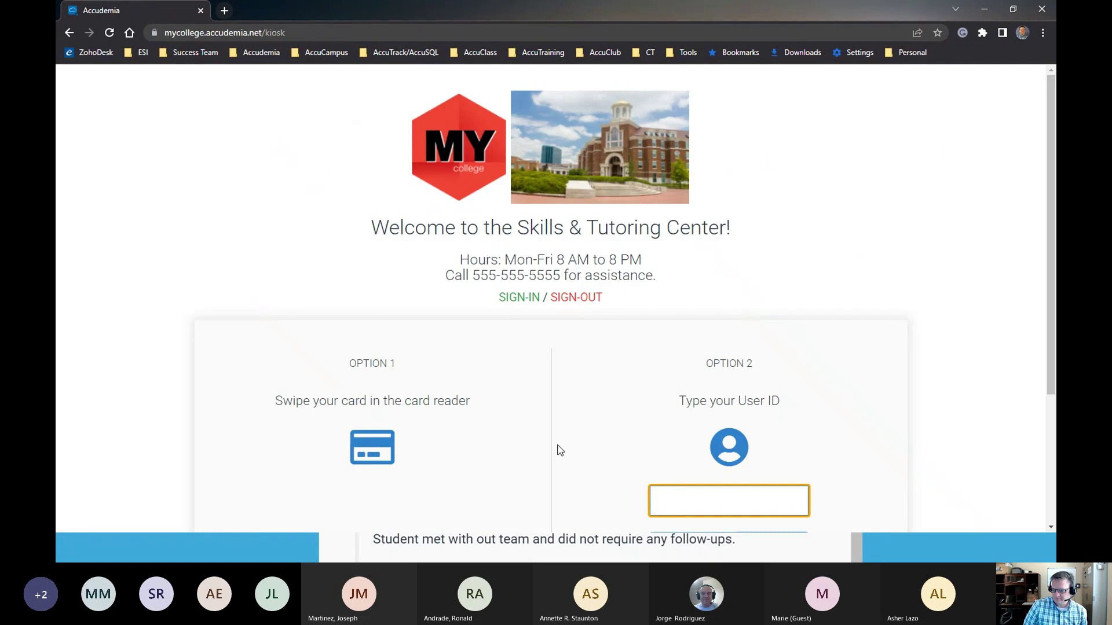
# Sign in to Accudemia from the kiosk login page, replacing the existing user ID and password with the staff credentials
pyautogui.click(383, 500)
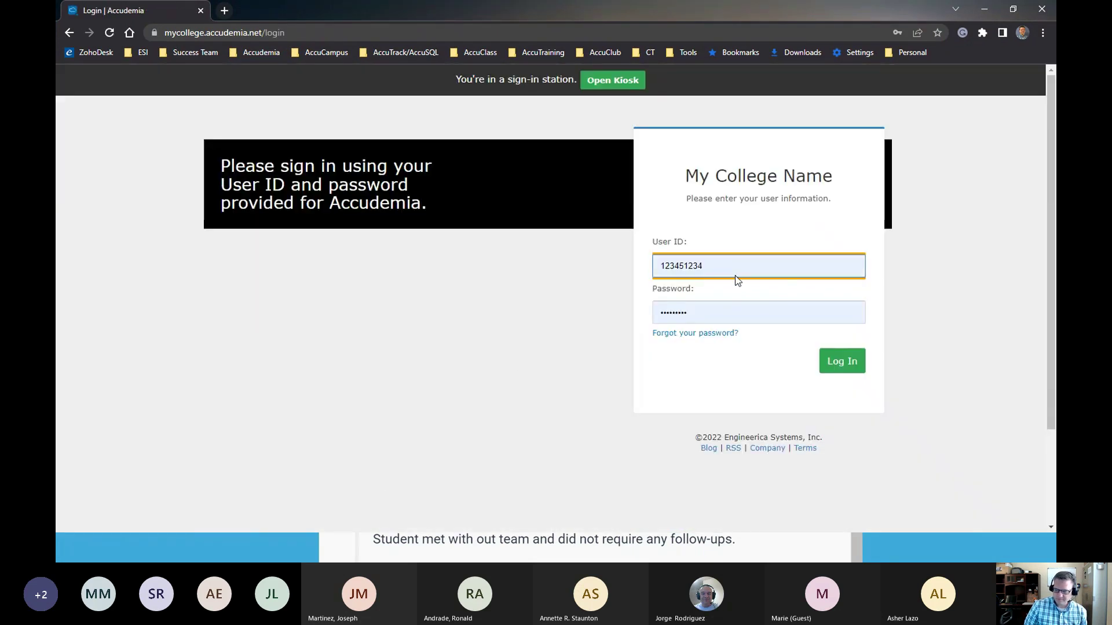
pyautogui.click(720, 269)
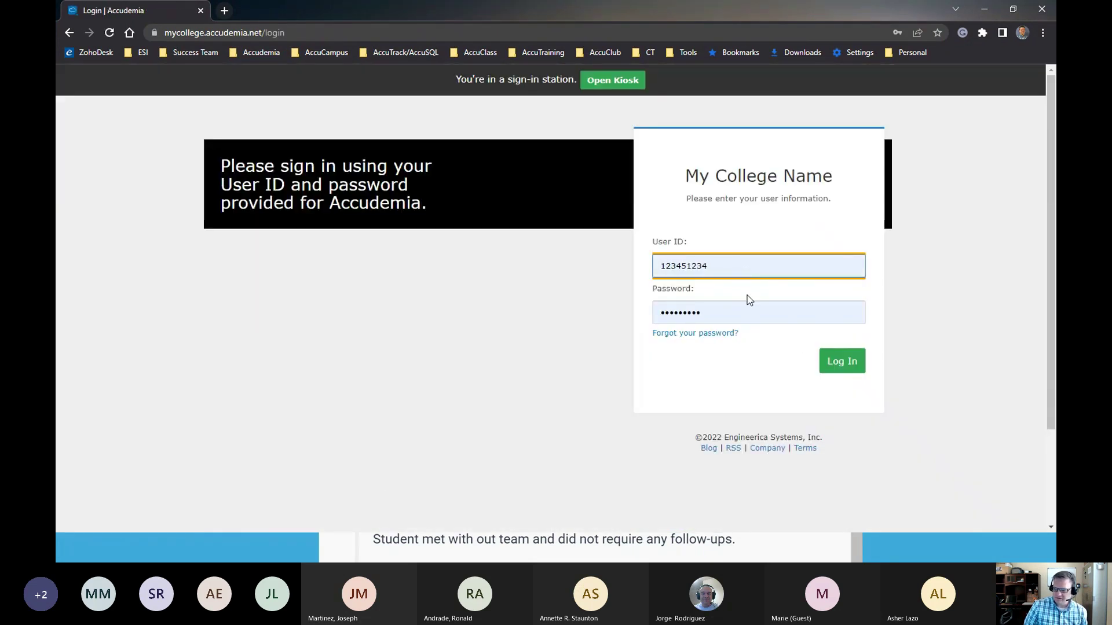
pyautogui.hotkey('ctrl', 'a')
pyautogui.write('1111111')
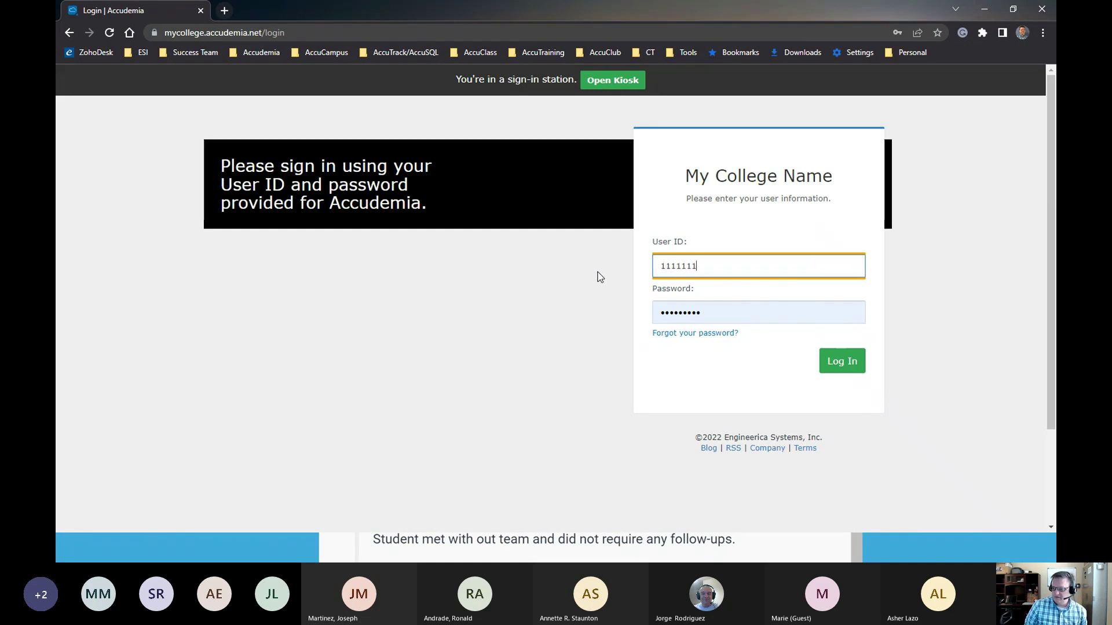
pyautogui.click(707, 313)
pyautogui.moveTo(707, 313); pyautogui.dragTo(618, 320)
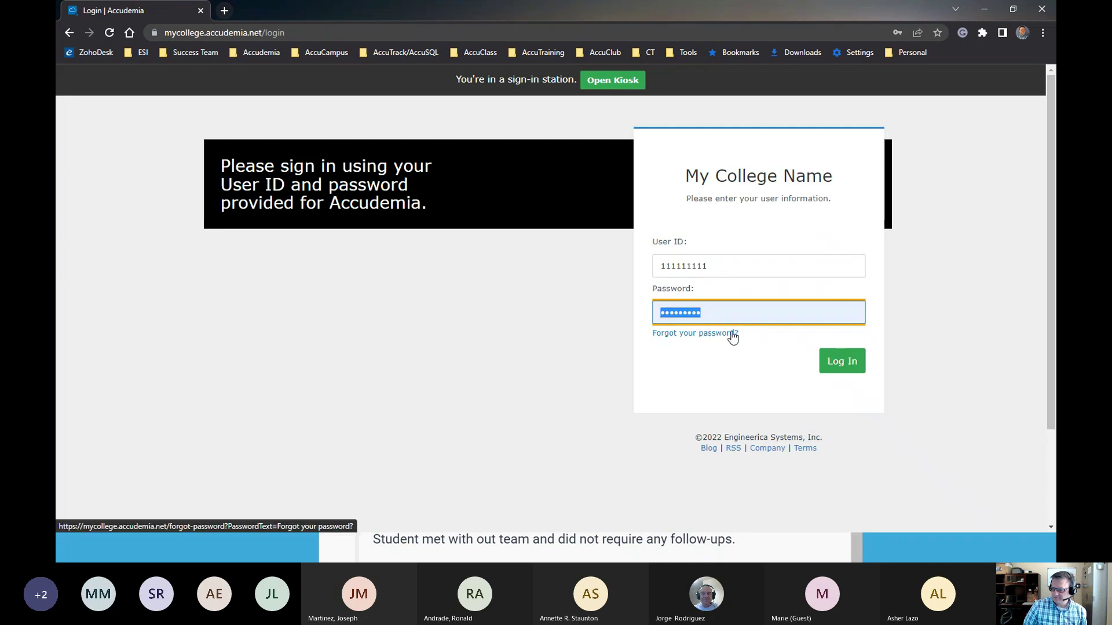
pyautogui.write('1111')
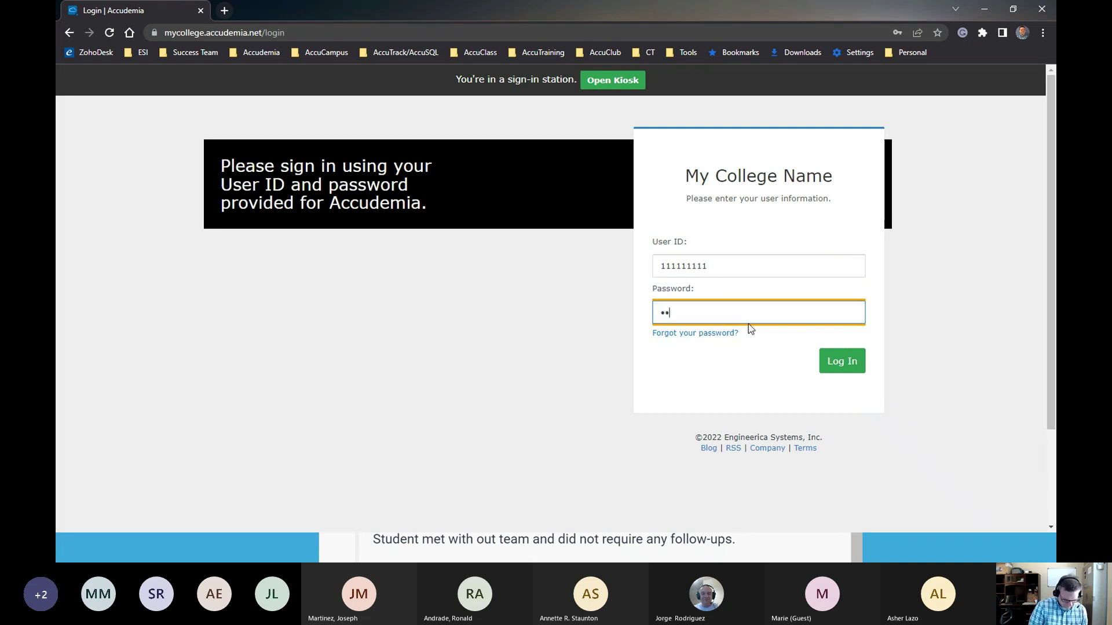
pyautogui.write('111111')
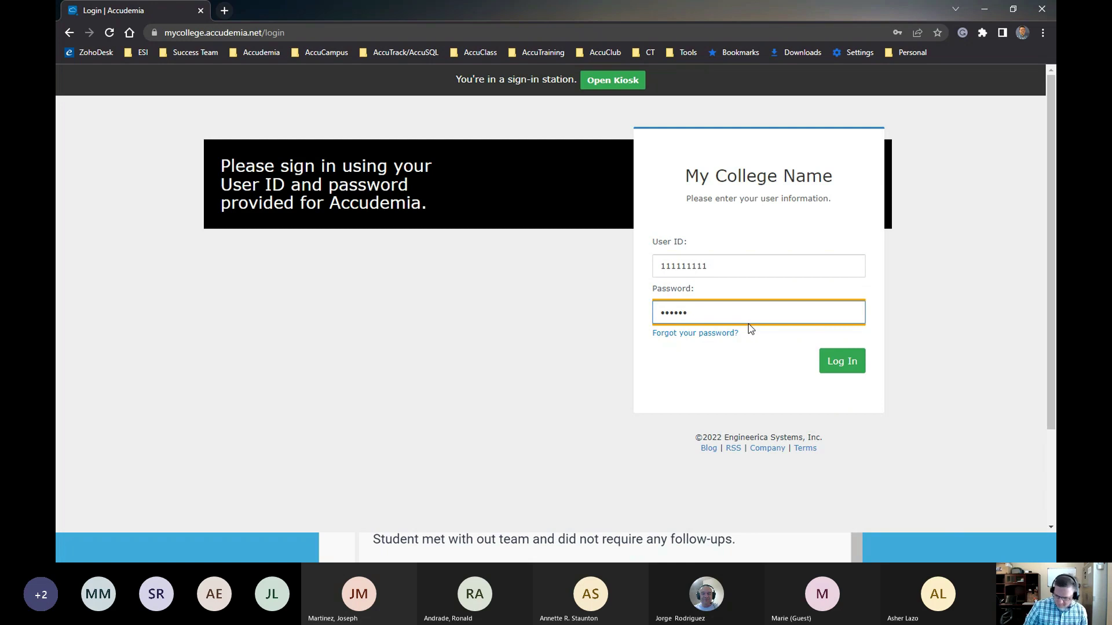
pyautogui.click(837, 361)
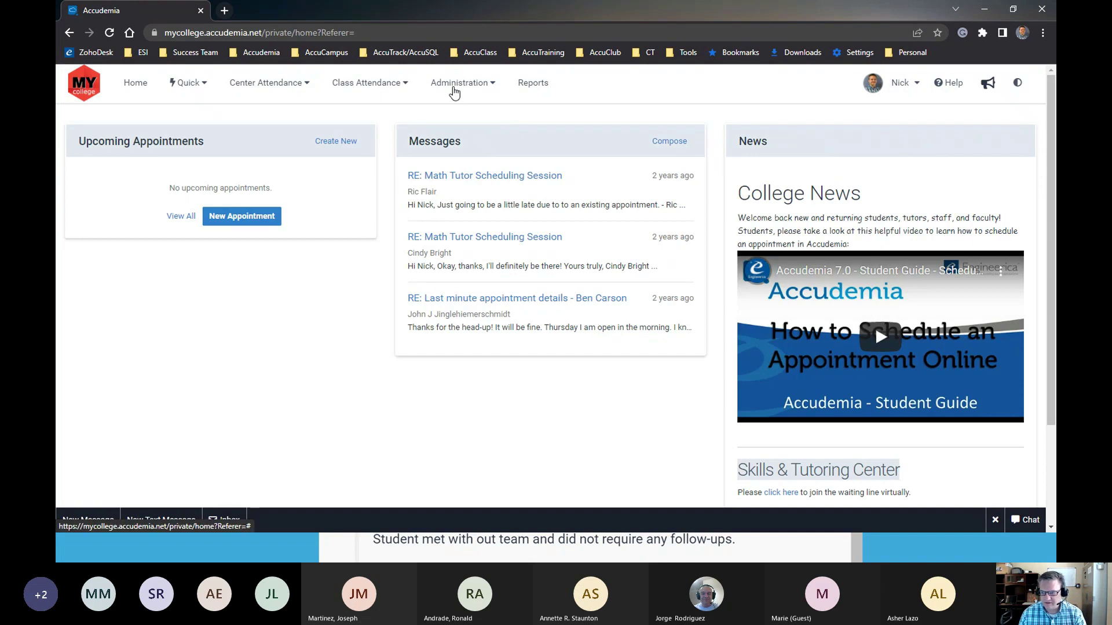
# Go to Administration > Advanced > Referral Templates
pyautogui.click(455, 92)
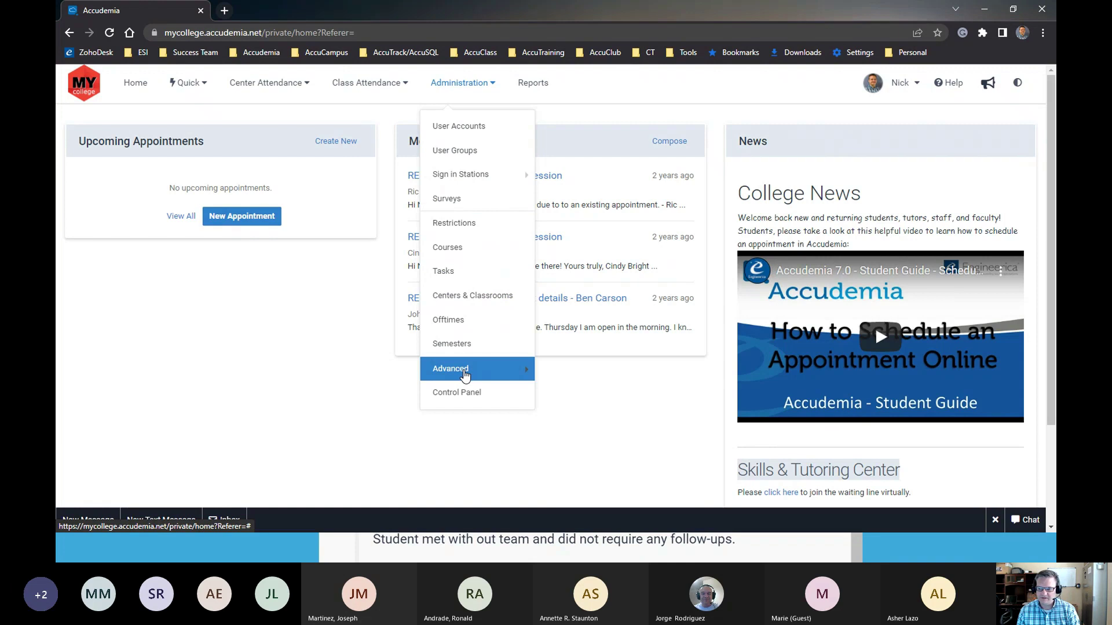
pyautogui.moveTo(484, 368)
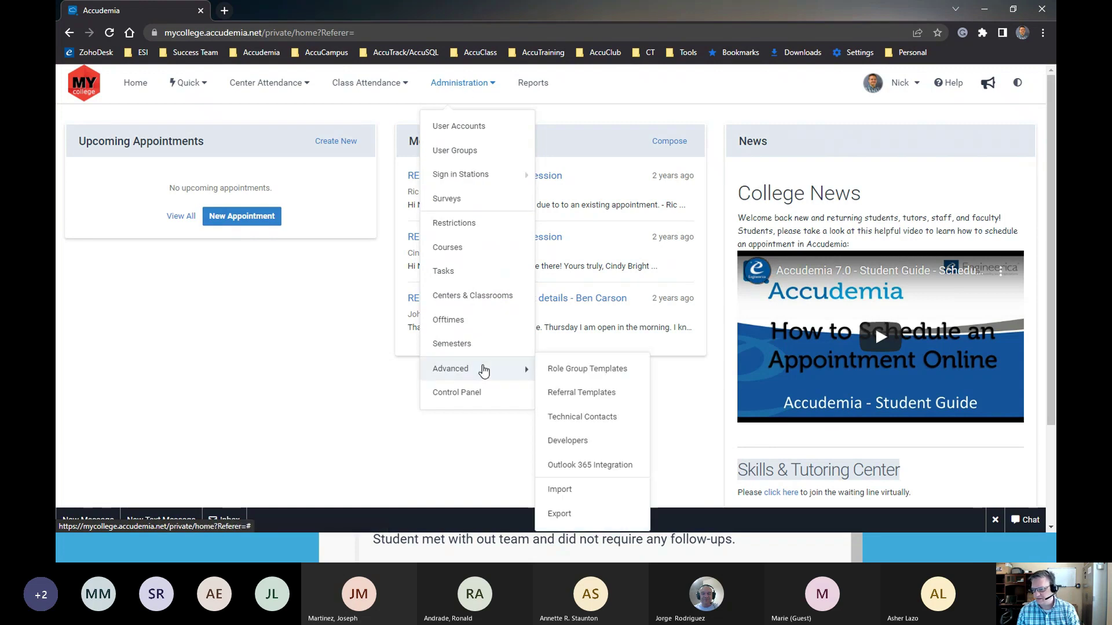
pyautogui.click(573, 395)
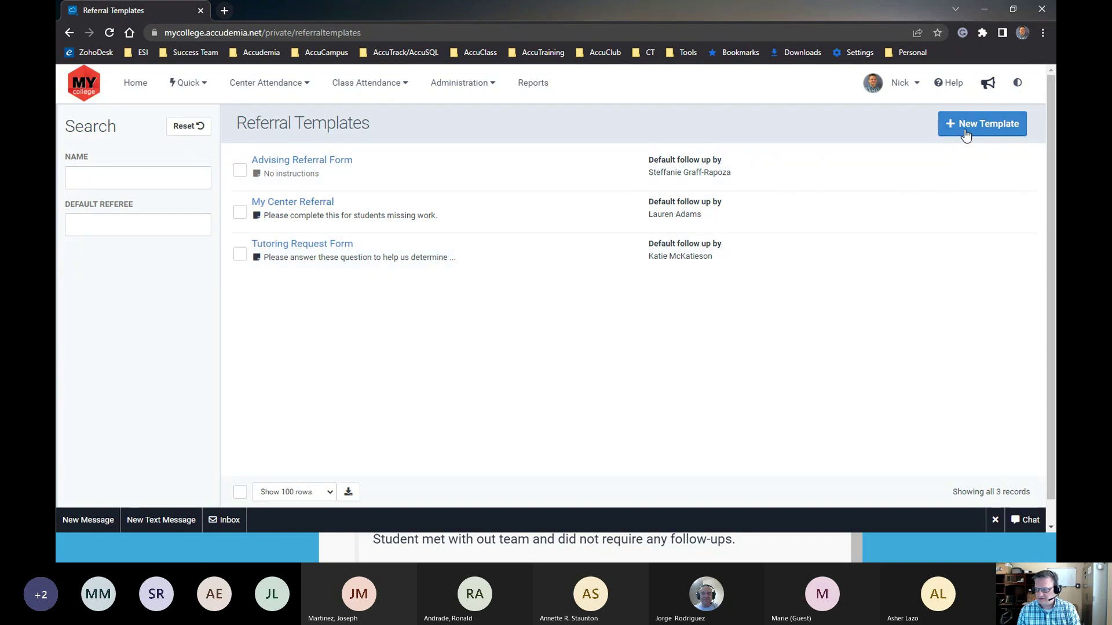
# Start a new referral template named 'Writing Center Referral Form'
pyautogui.click(965, 134)
pyautogui.click(631, 221)
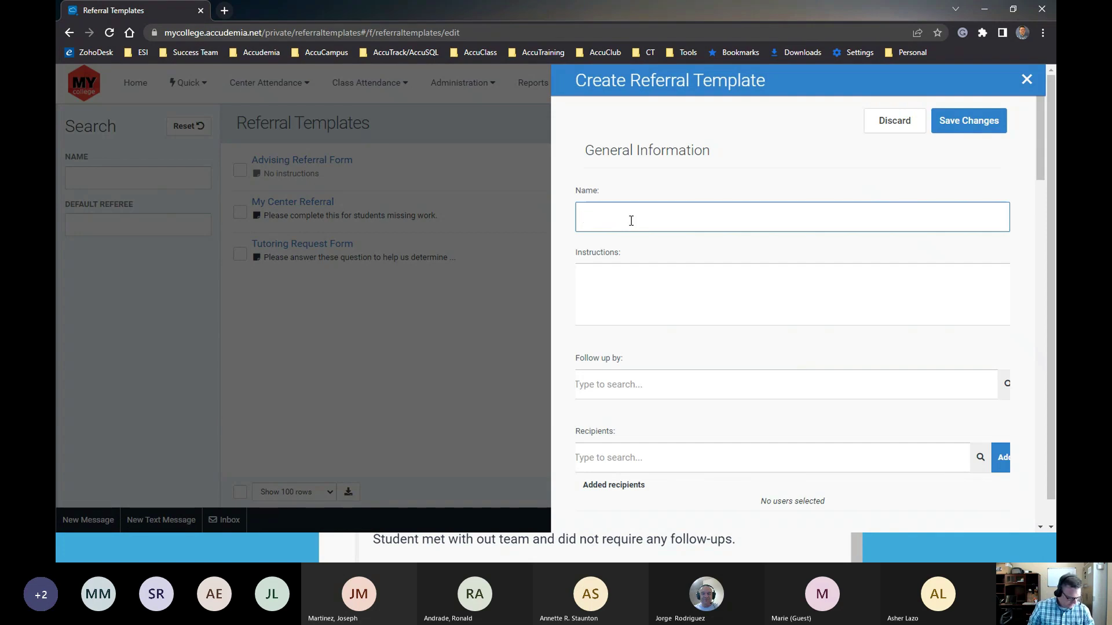
pyautogui.write('W')
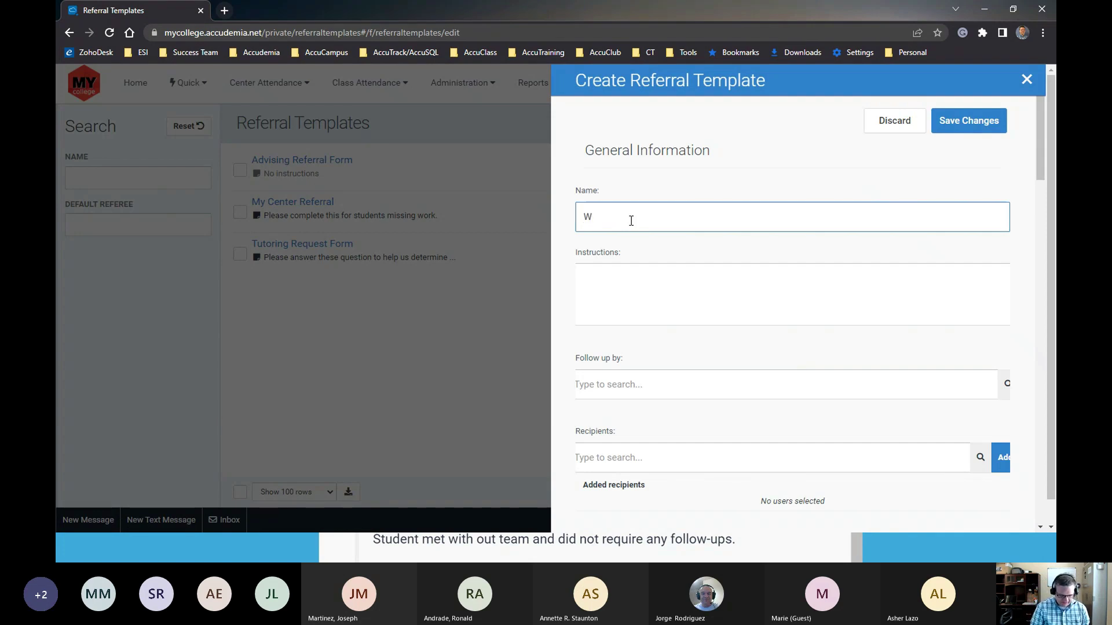
pyautogui.write('riting Center')
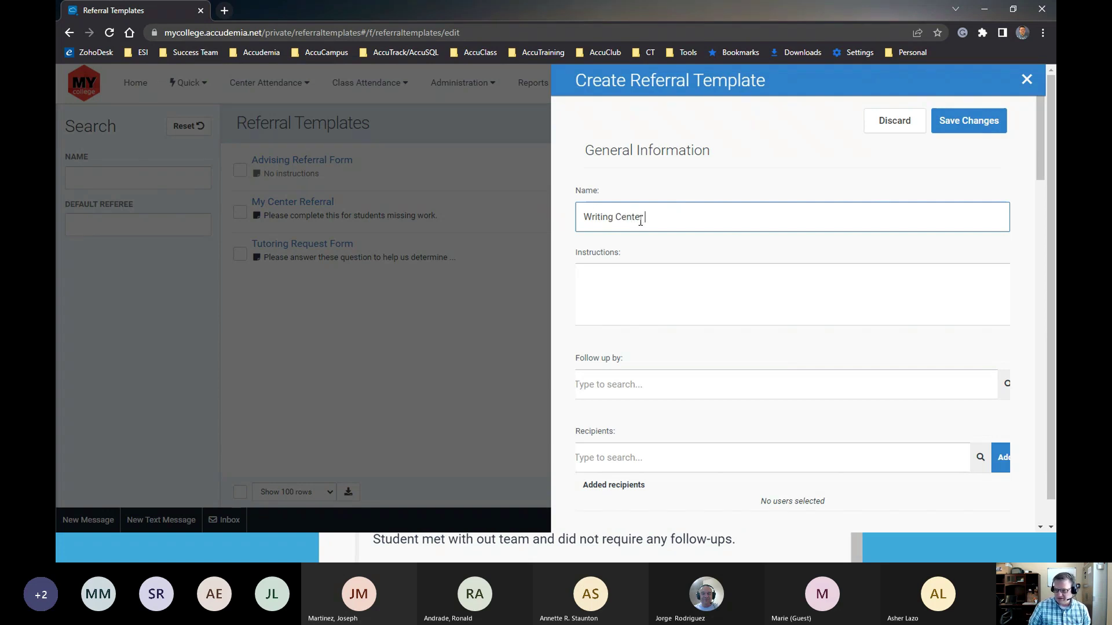
pyautogui.write(' Refer')
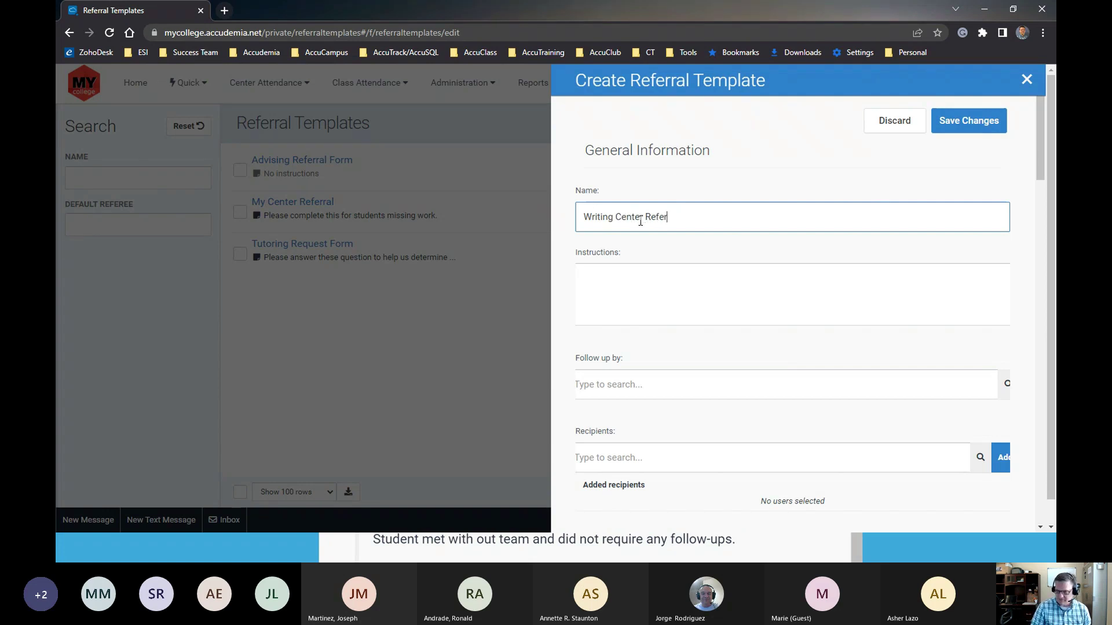
pyautogui.write('ral Form')
pyautogui.click(656, 270)
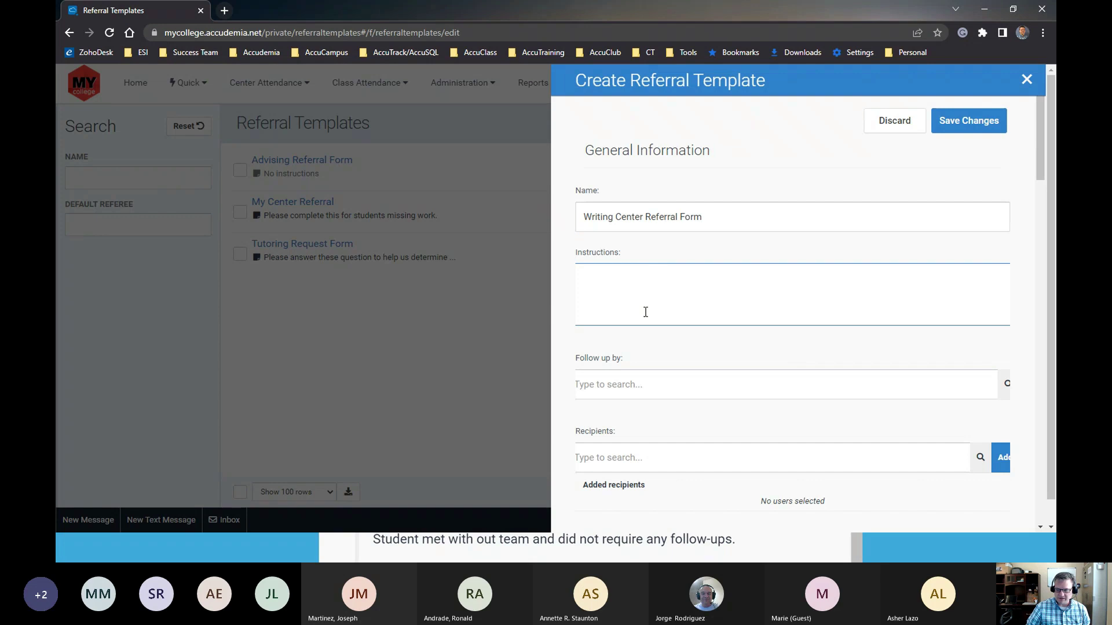
pyautogui.scroll(-2, 685, 365)
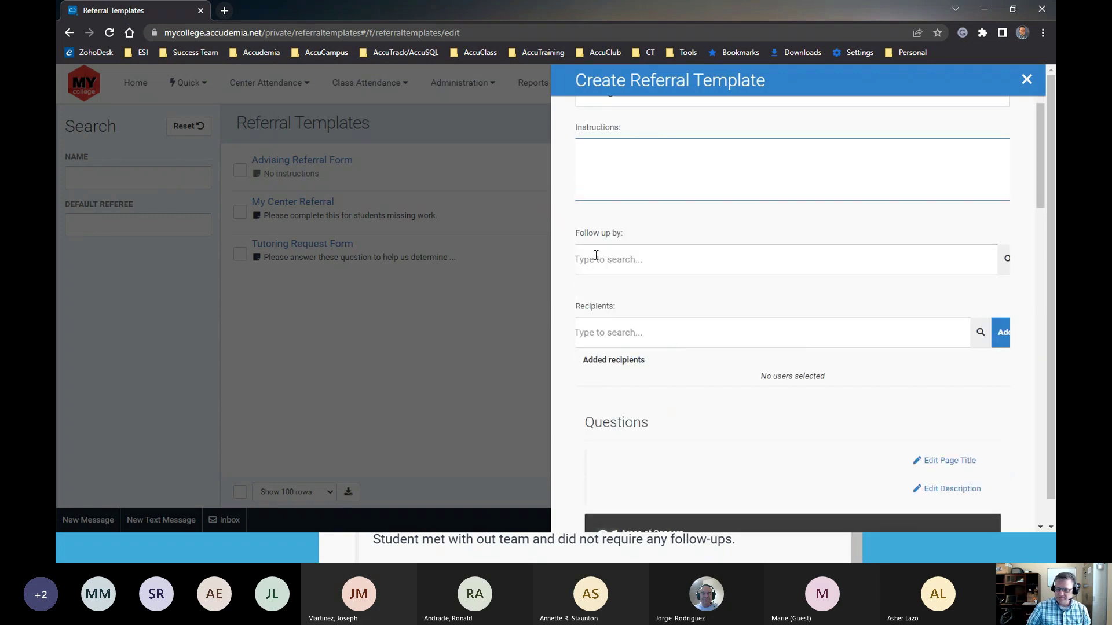
pyautogui.click(612, 248)
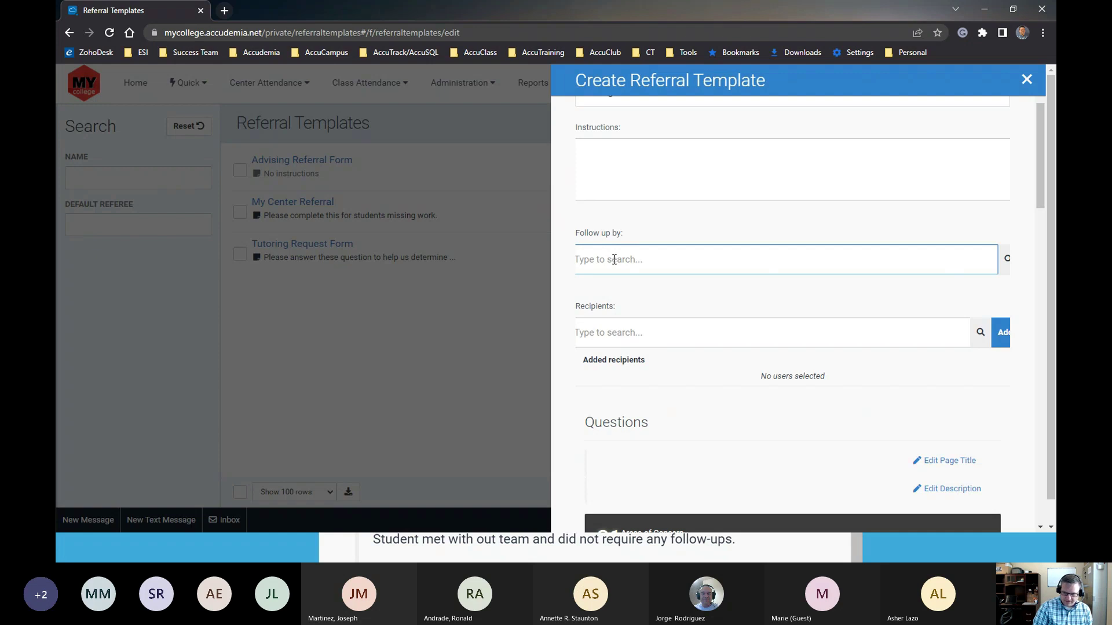
# Assign a tutor, found by name search filtered to All tutors, as the follow-up person
pyautogui.write('rob')
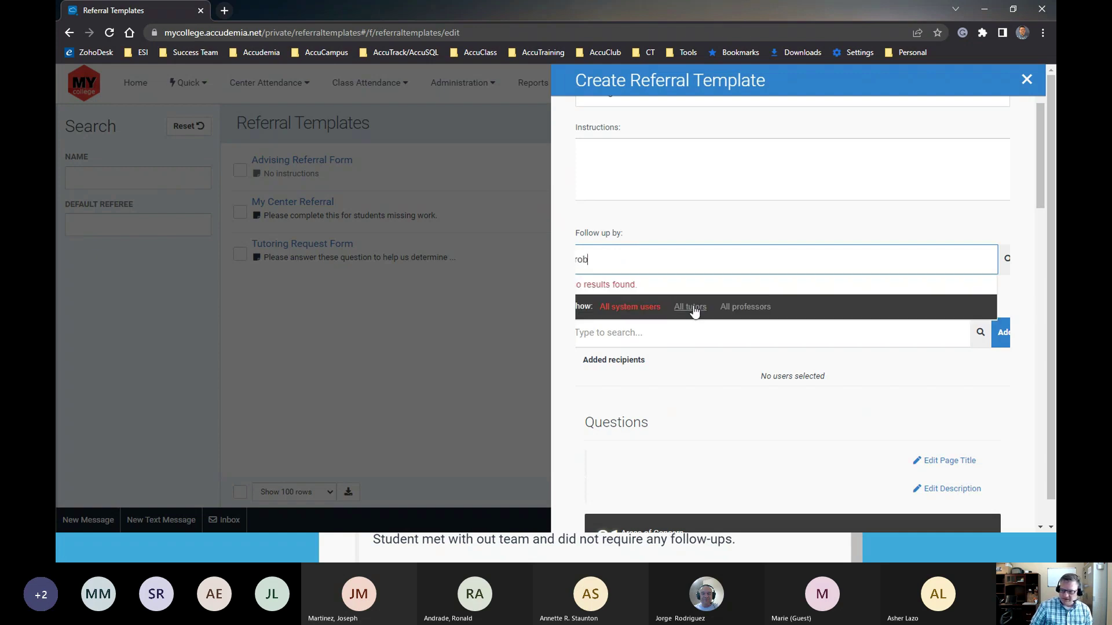
pyautogui.click(689, 308)
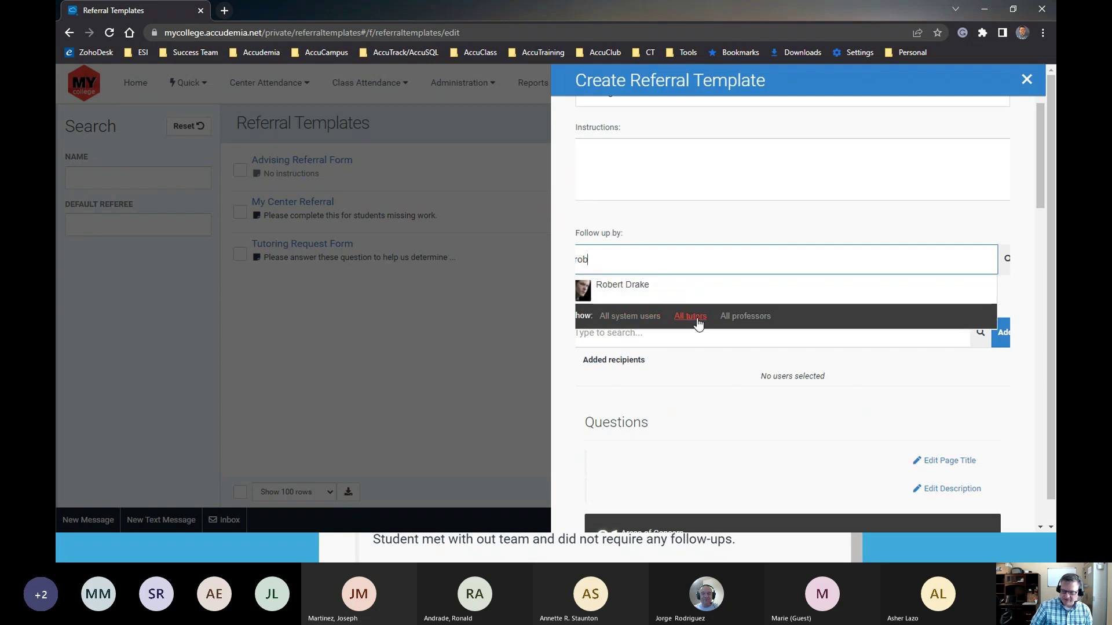
pyautogui.click(642, 295)
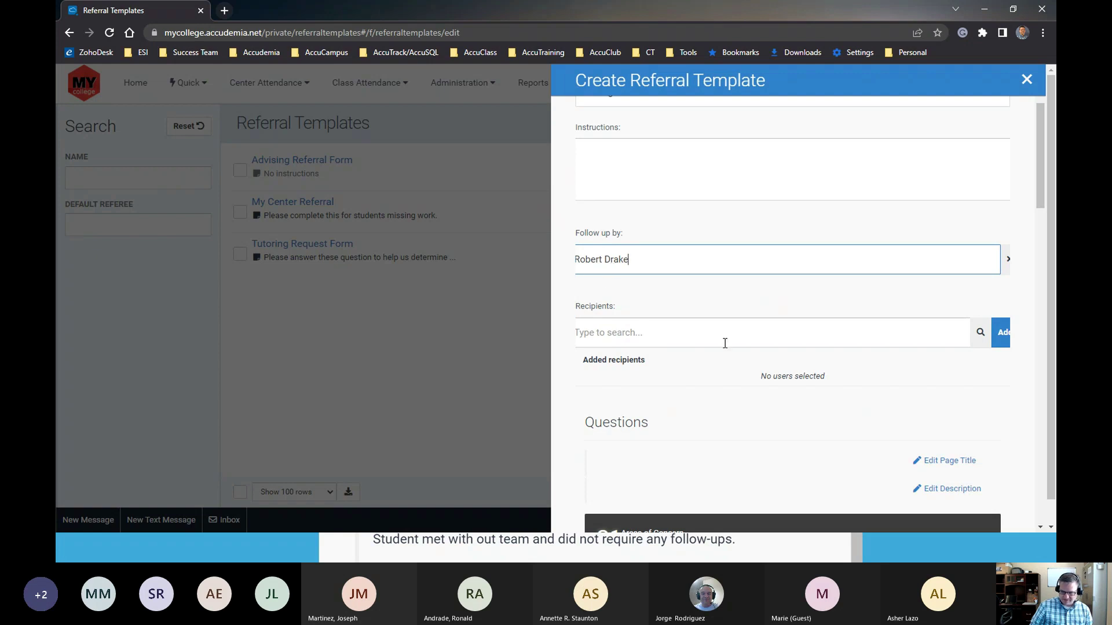
# Add a professor, found by name search filtered to All professors, to the template's recipients
pyautogui.click(583, 335)
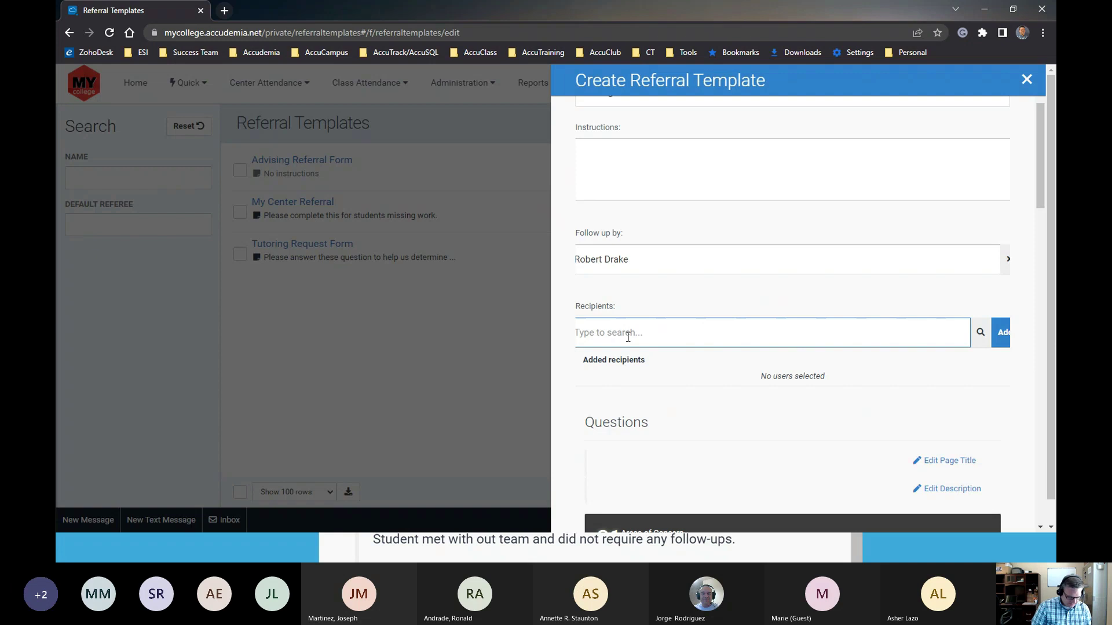
pyautogui.write('Mon')
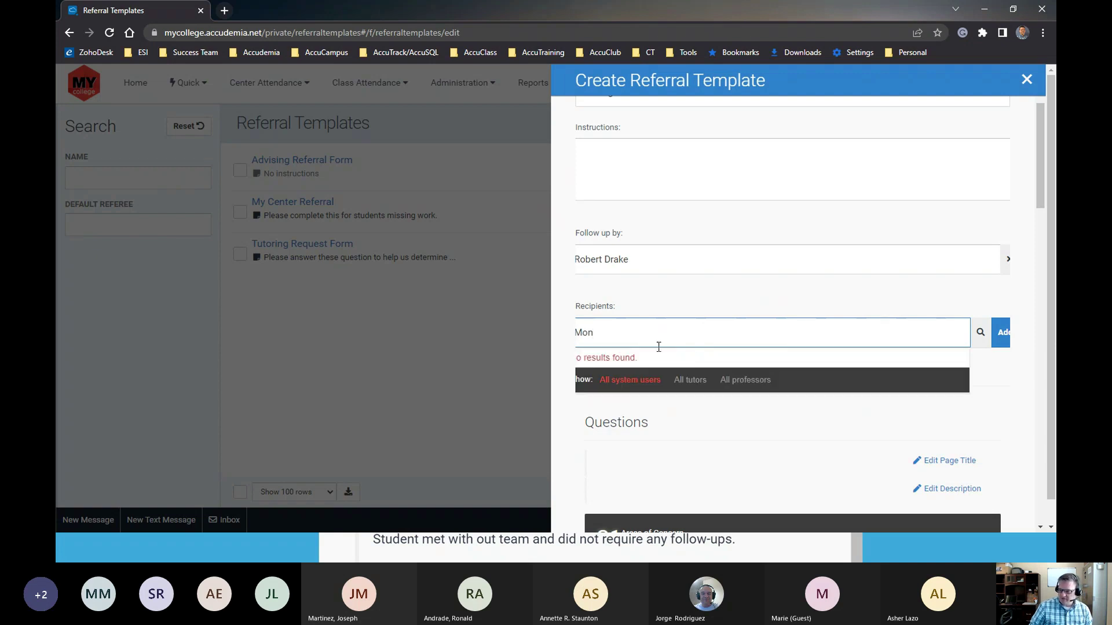
pyautogui.click(731, 380)
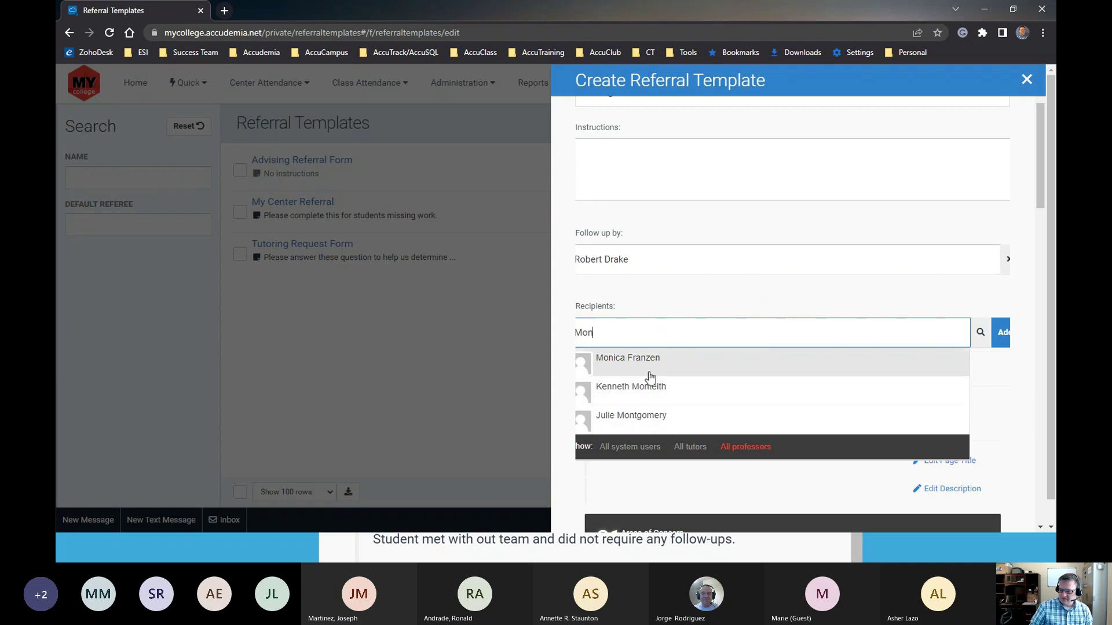
pyautogui.click(648, 367)
pyautogui.click(1000, 332)
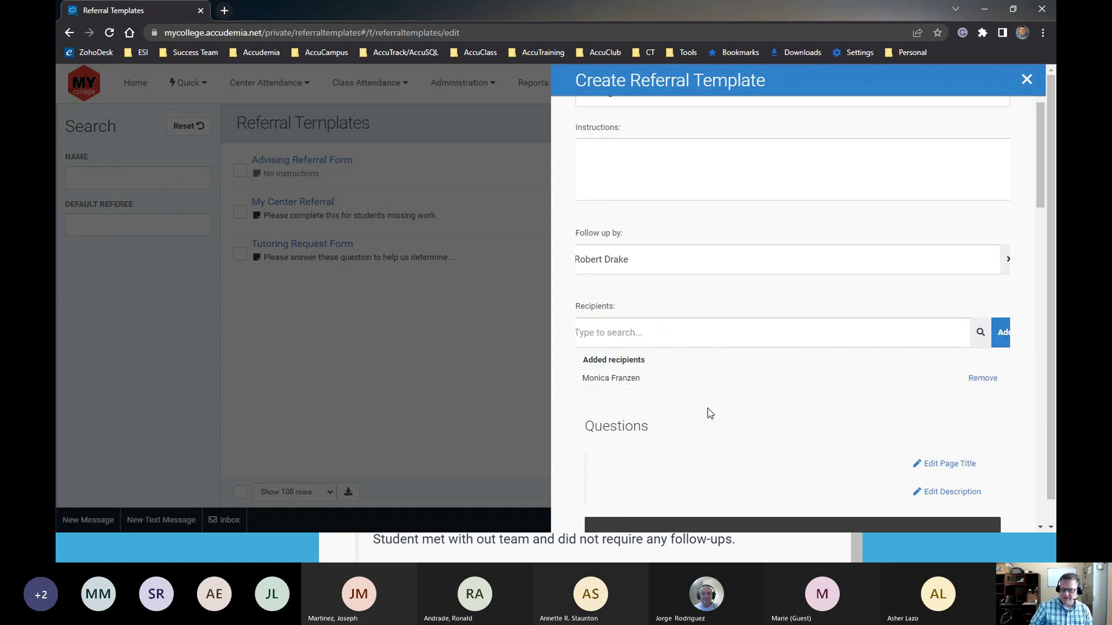
pyautogui.scroll(-3, 711, 416)
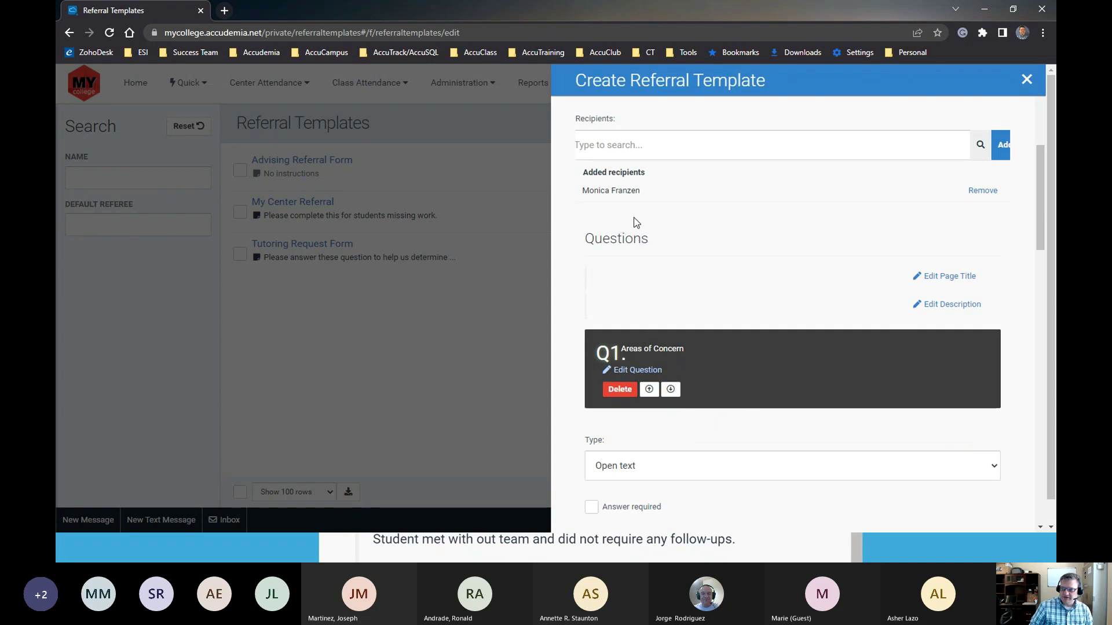
# Review the template's six open-text questions, starting with Q1 Areas of Concern
pyautogui.scroll(-3, 697, 342)
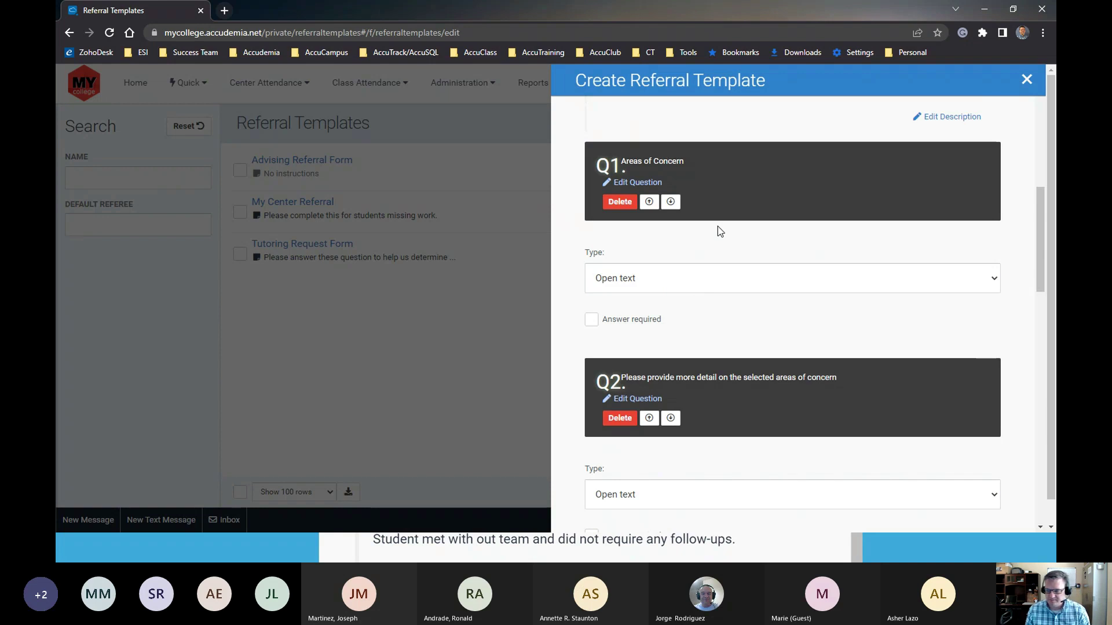
pyautogui.scroll(2, 741, 260)
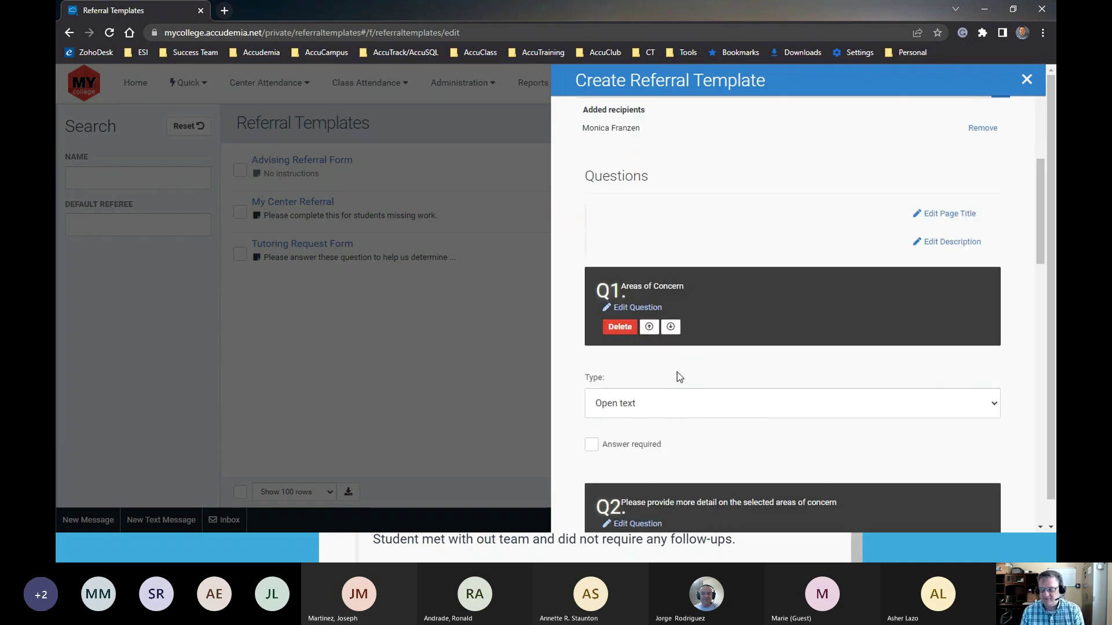
pyautogui.scroll(-15, 699, 329)
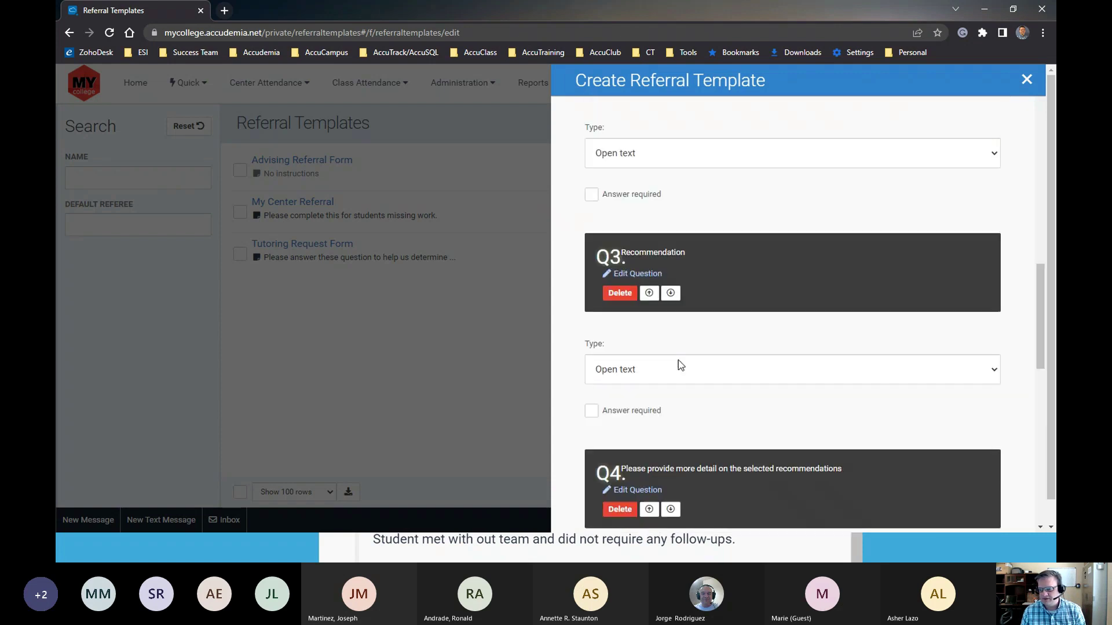
pyautogui.scroll(-4, 678, 360)
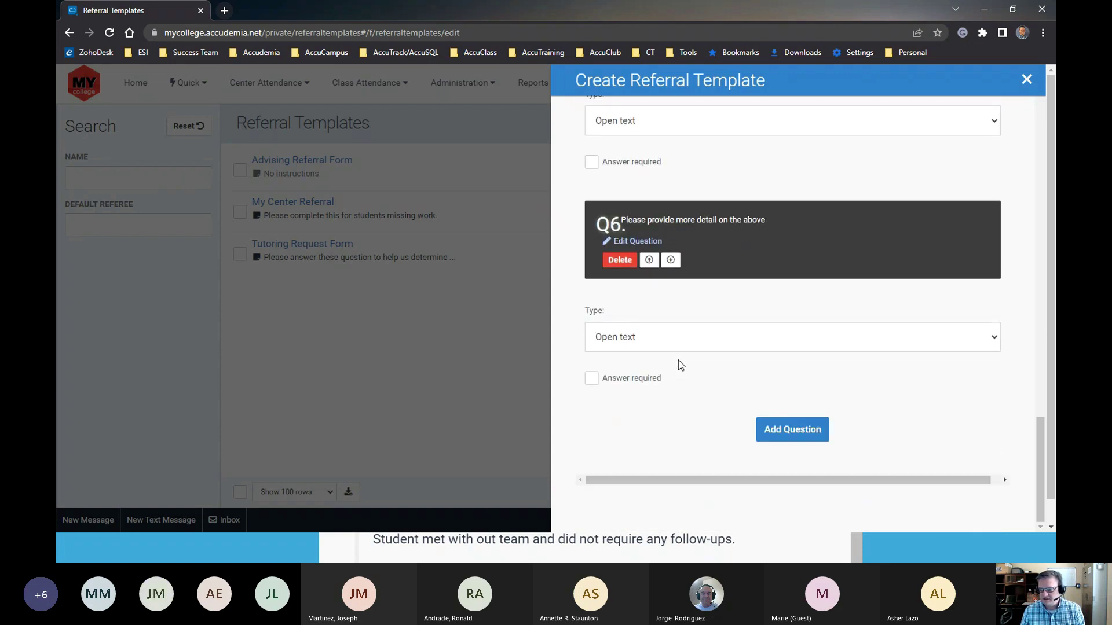
pyautogui.scroll(8, 679, 363)
pyautogui.scroll(12, 689, 364)
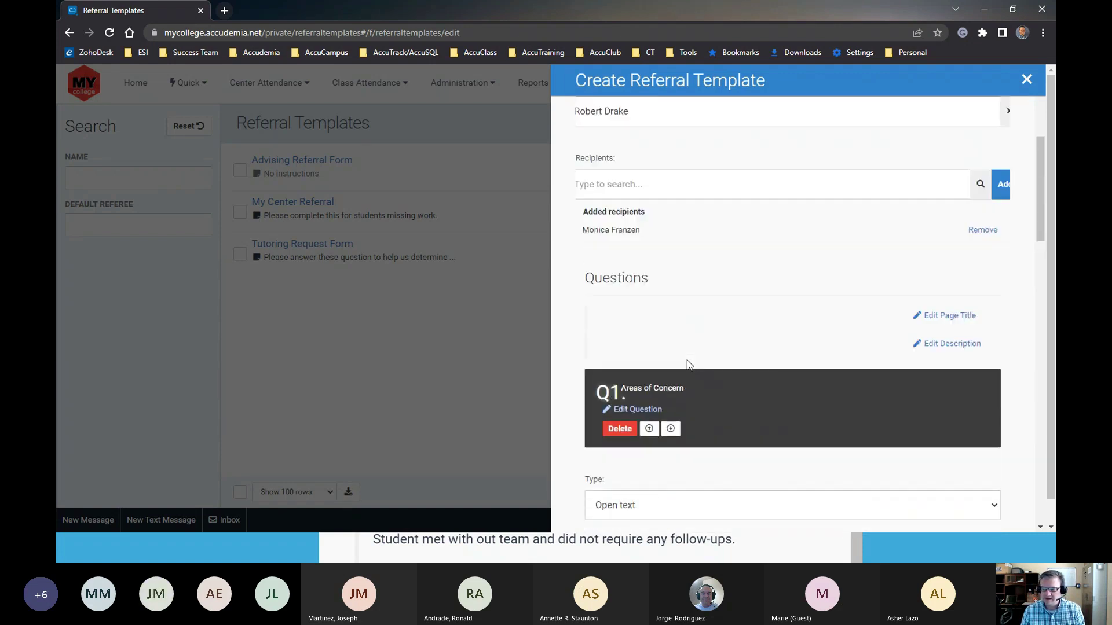
pyautogui.scroll(3, 689, 364)
pyautogui.scroll(-4, 688, 365)
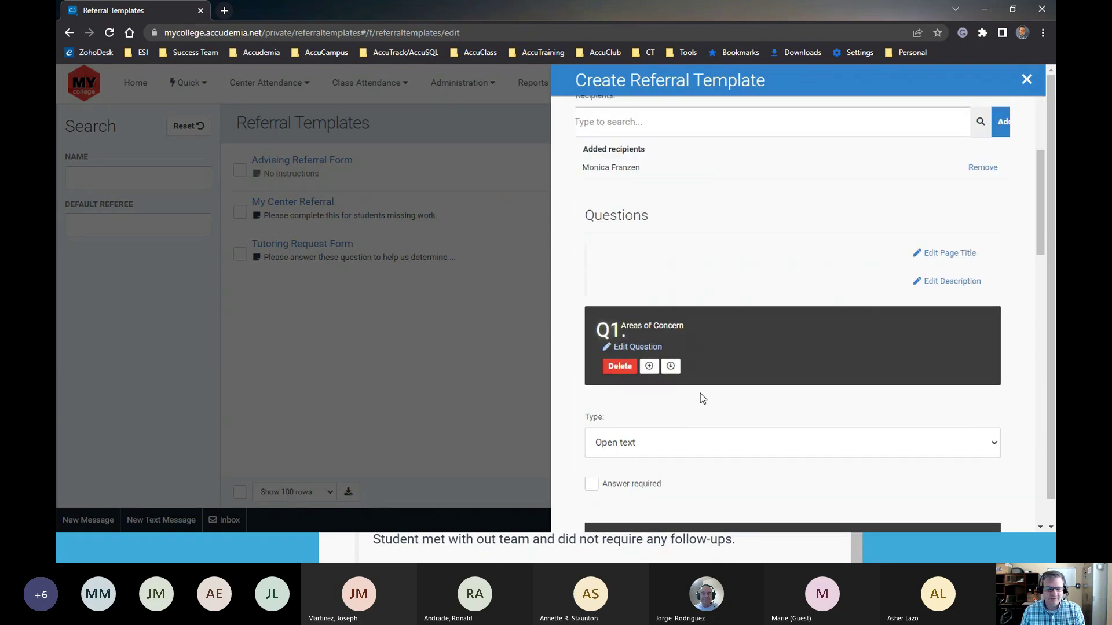
pyautogui.scroll(-5, 691, 403)
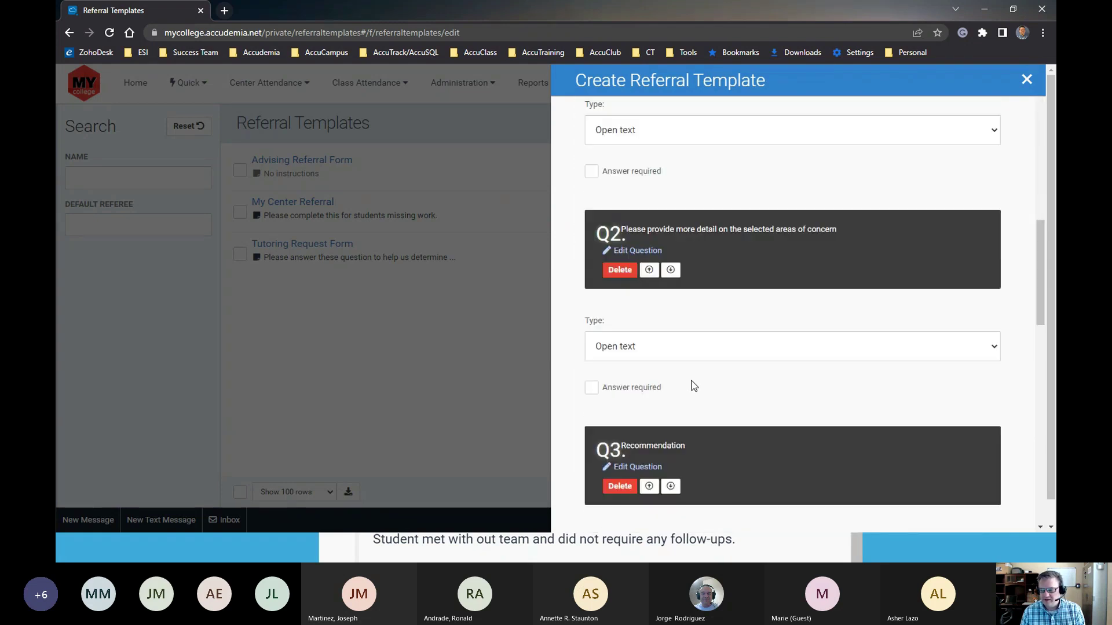
pyautogui.scroll(2, 693, 385)
pyautogui.scroll(1, 697, 324)
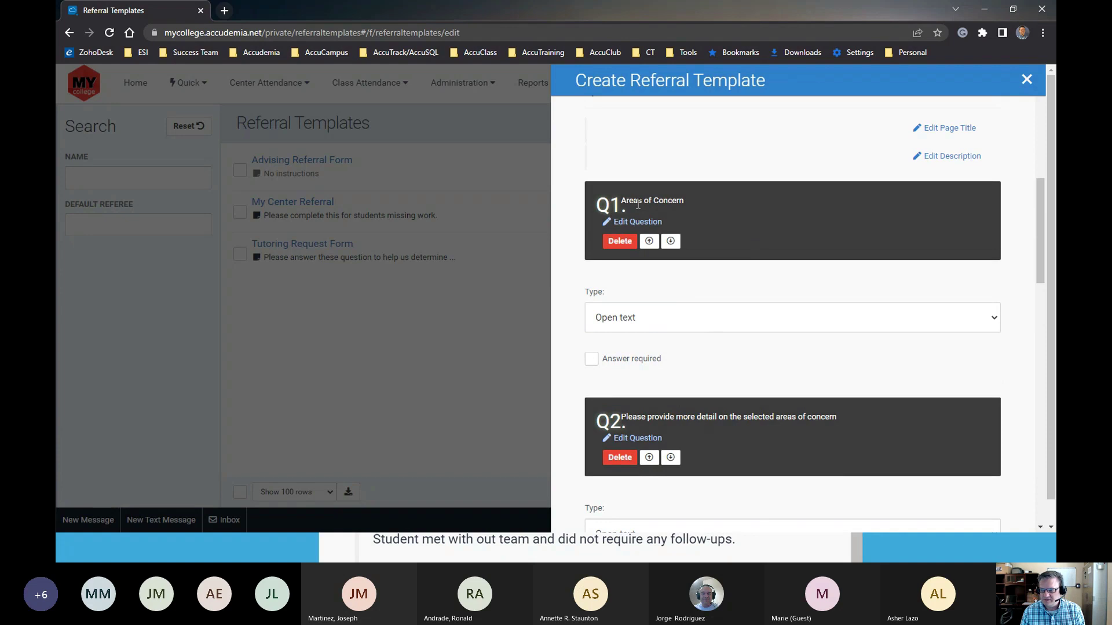
pyautogui.moveTo(620, 202); pyautogui.dragTo(692, 203)
# Make Areas of Concern a required multiple-choice question
pyautogui.click(713, 255)
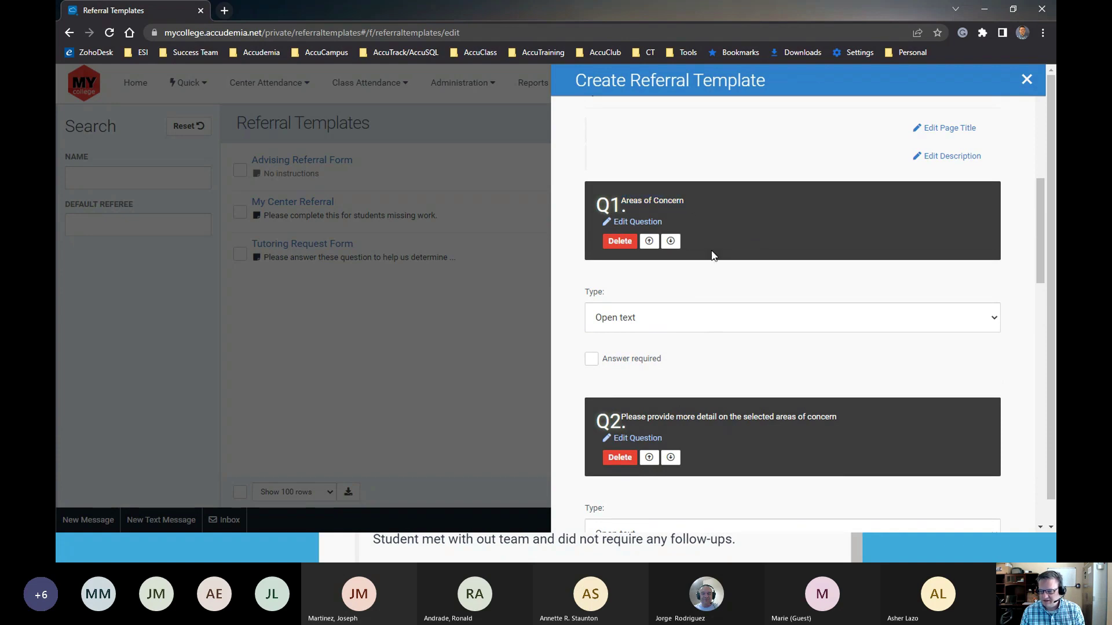
pyautogui.click(659, 320)
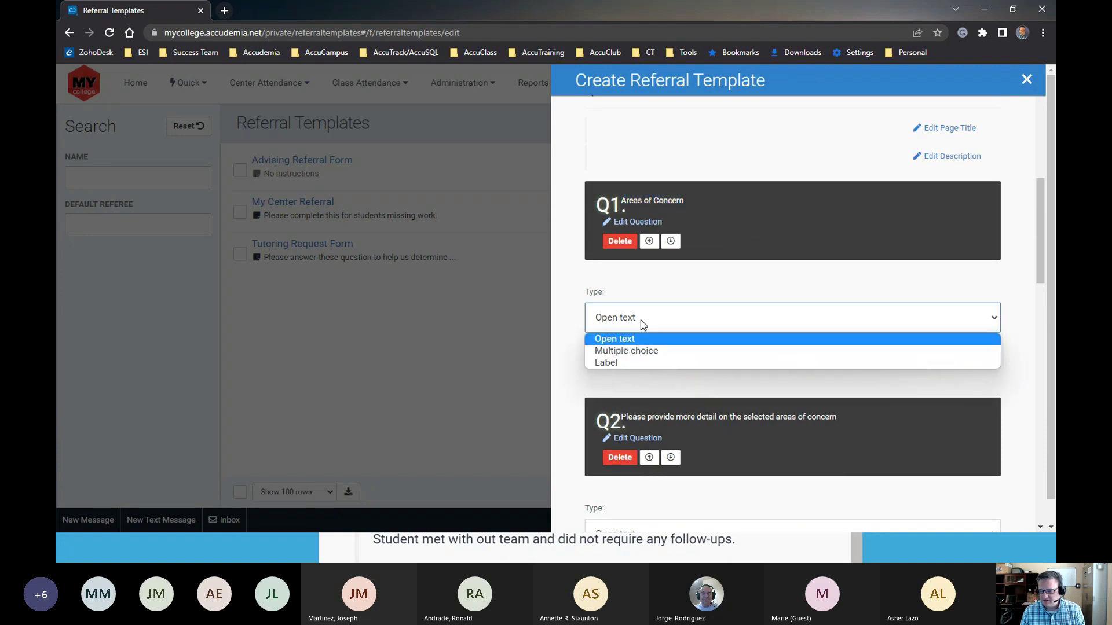
pyautogui.click(639, 350)
pyautogui.scroll(-4, 640, 378)
pyautogui.moveTo(595, 222); pyautogui.dragTo(670, 397)
pyautogui.click(666, 404)
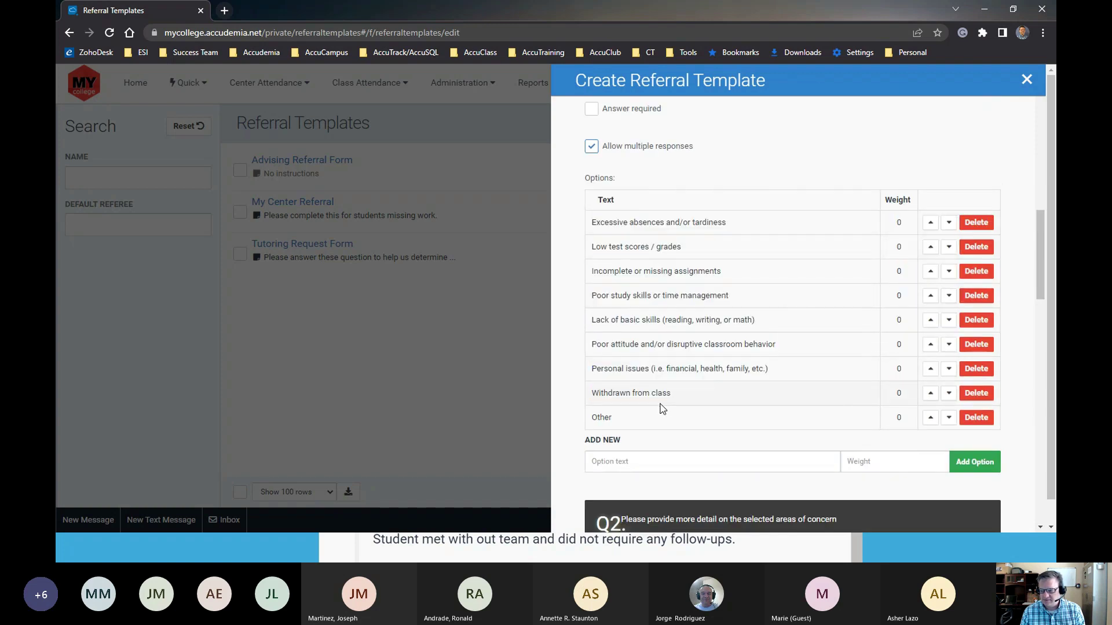
pyautogui.scroll(-6, 663, 406)
pyautogui.moveTo(632, 144); pyautogui.dragTo(831, 144)
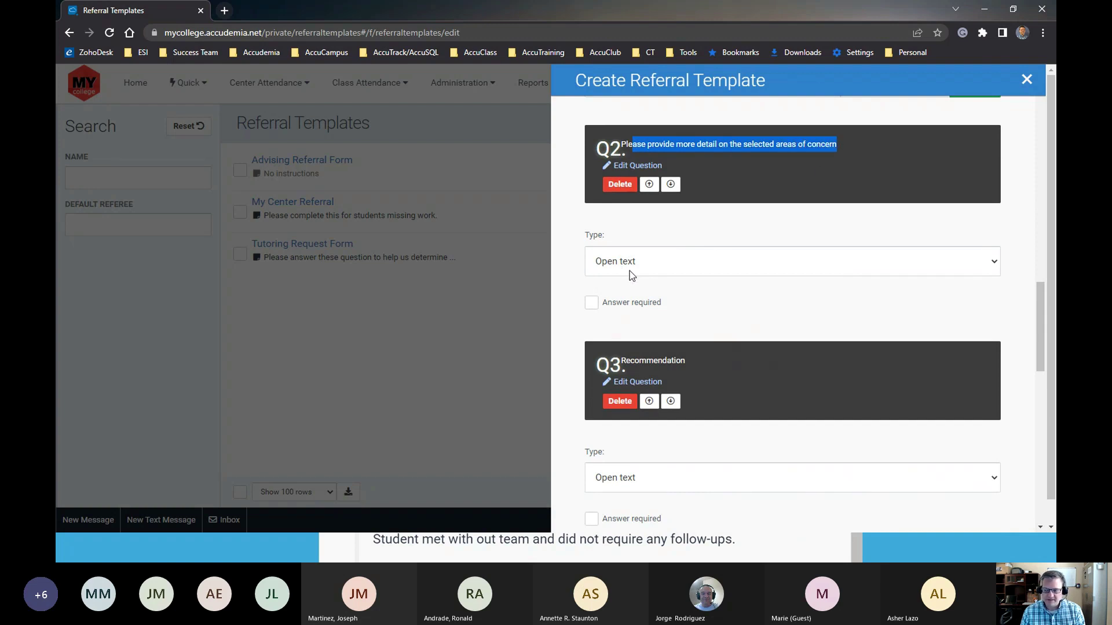
pyautogui.scroll(7, 637, 281)
pyautogui.scroll(3, 648, 286)
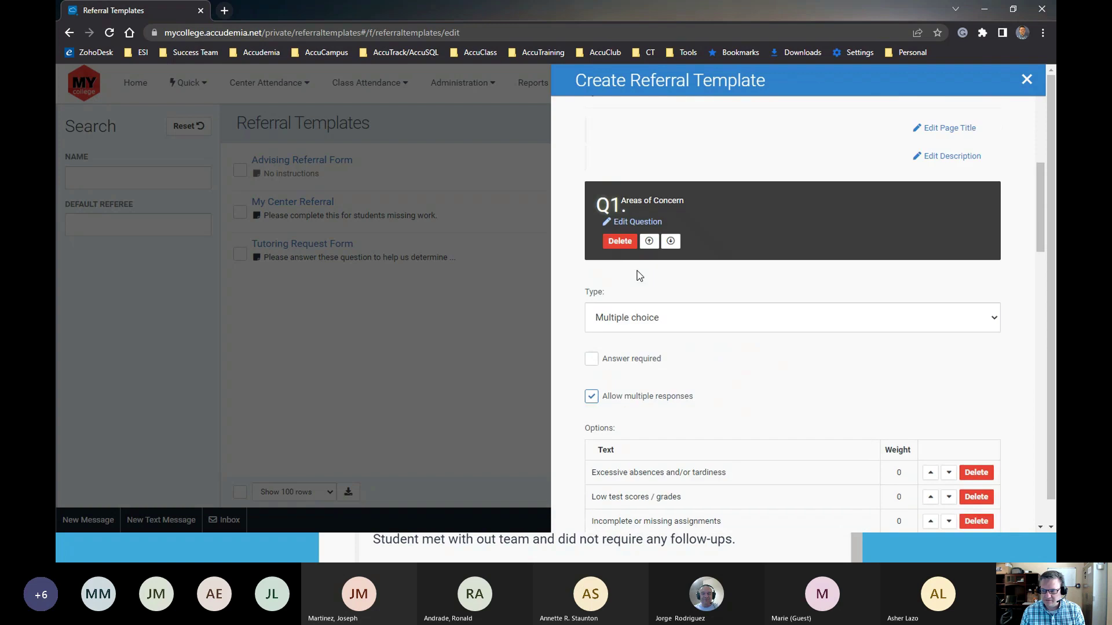
pyautogui.click(590, 362)
# Change Q4's answer type to Multiple choice
pyautogui.scroll(-3, 644, 408)
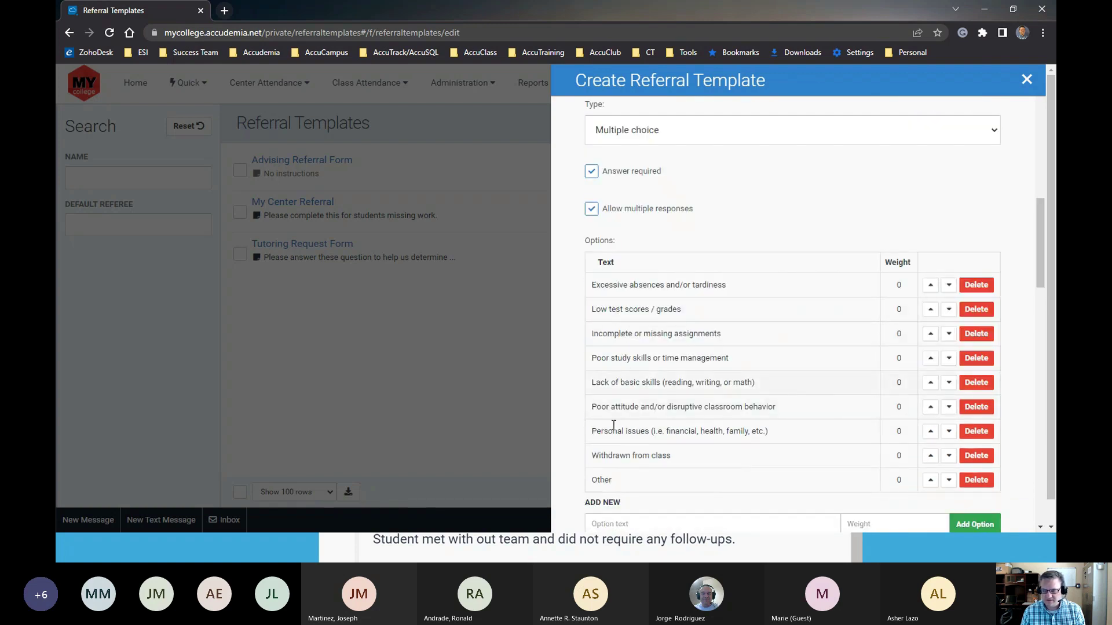
pyautogui.scroll(-4, 646, 407)
pyautogui.scroll(-6, 647, 407)
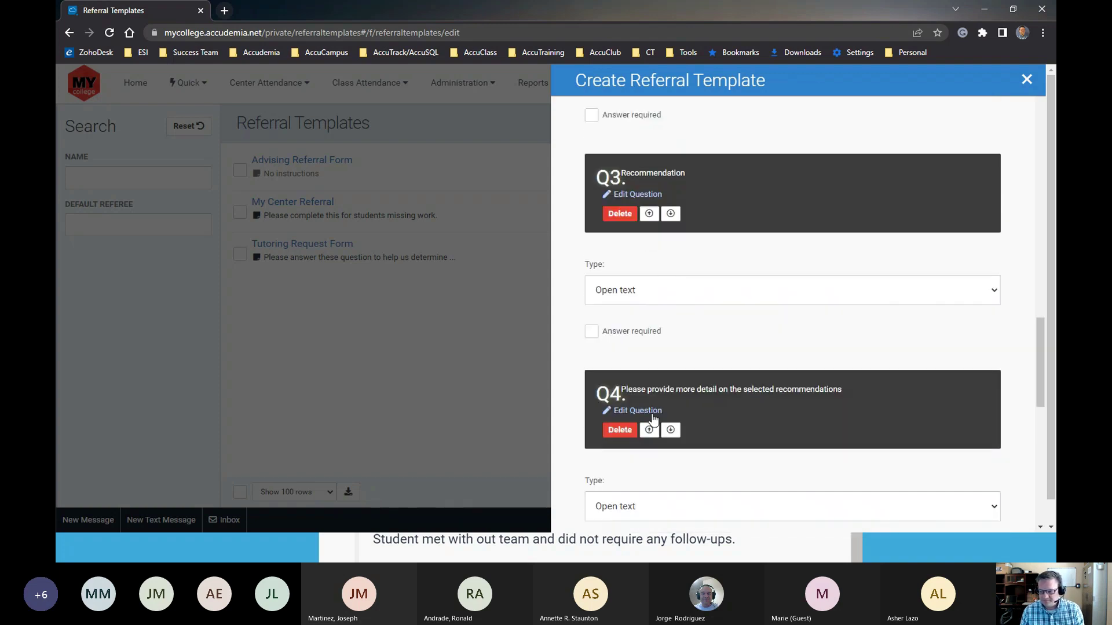
pyautogui.scroll(-3, 655, 420)
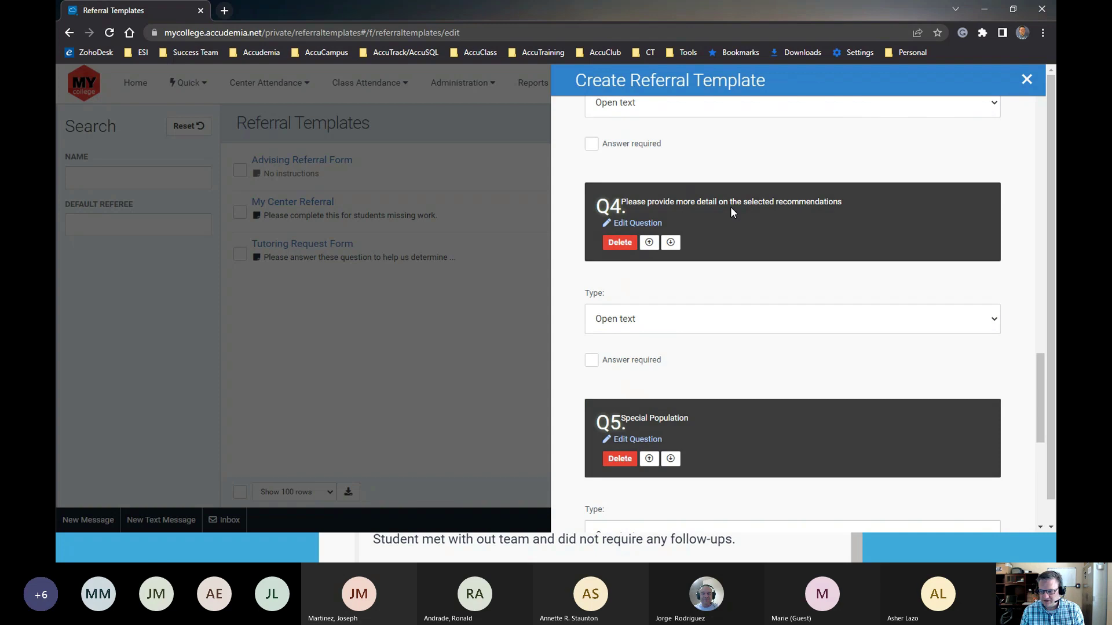
pyautogui.click(620, 327)
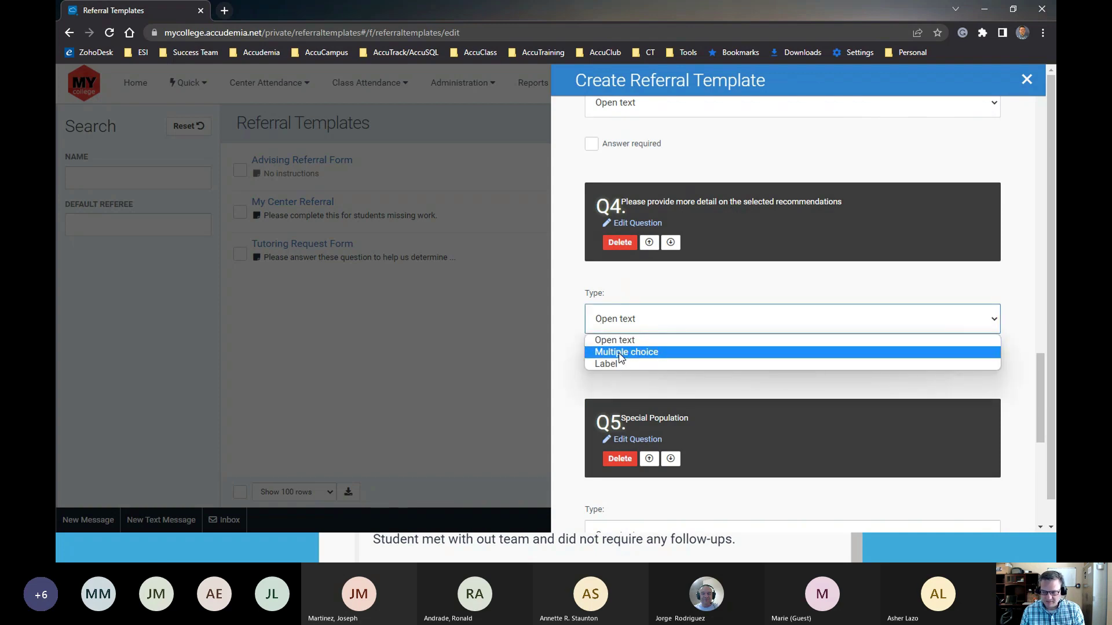
pyautogui.click(623, 355)
pyautogui.scroll(-3, 650, 417)
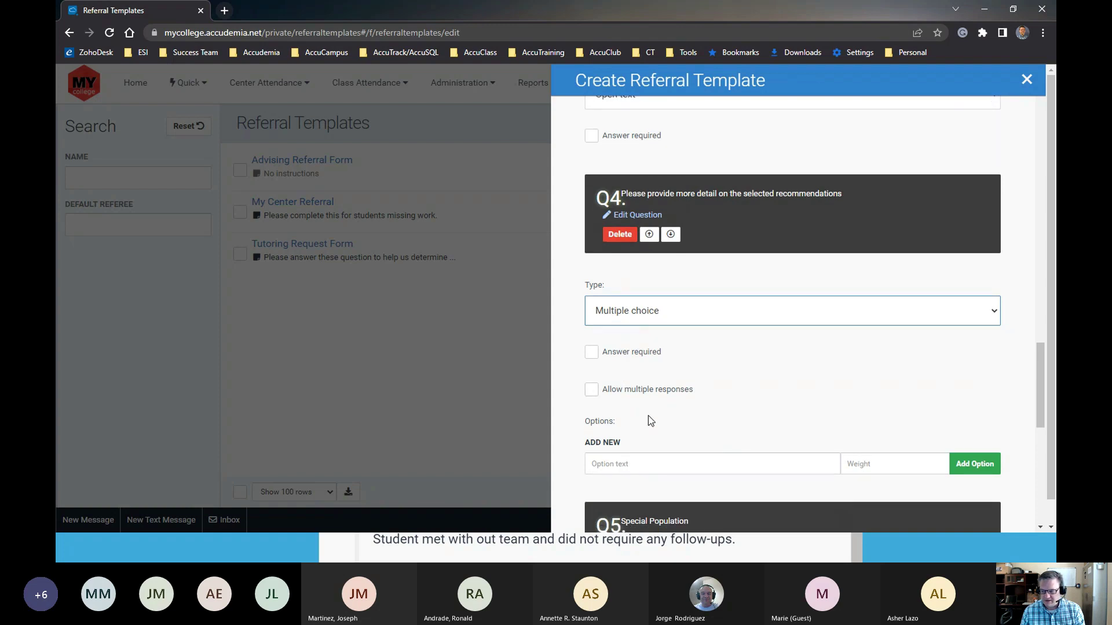
pyautogui.scroll(2, 652, 406)
pyautogui.scroll(3, 652, 406)
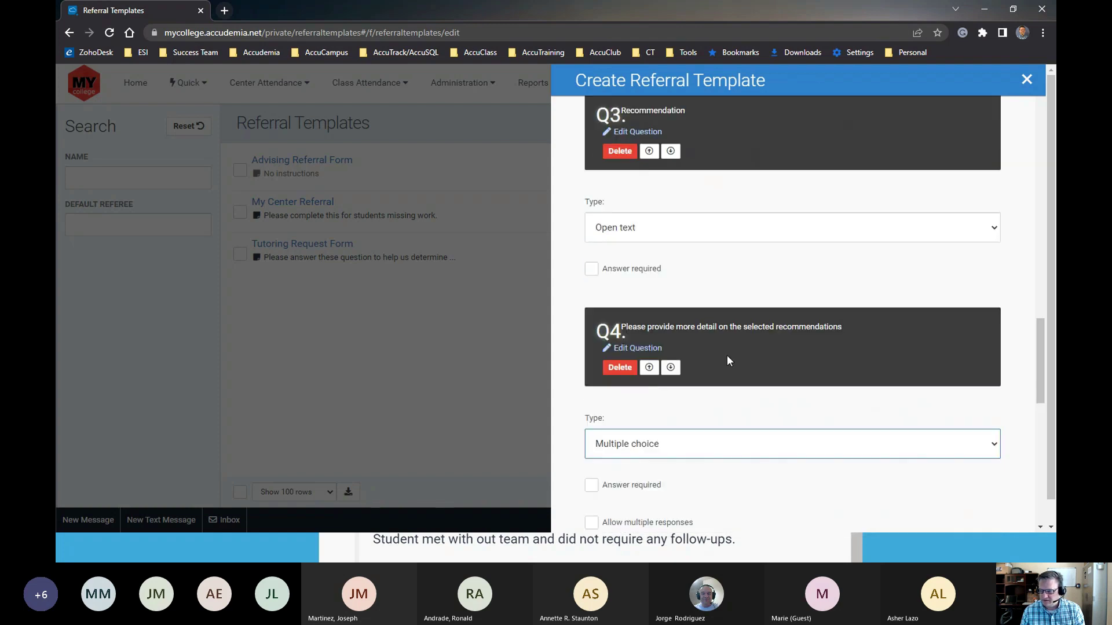
pyautogui.scroll(2, 681, 409)
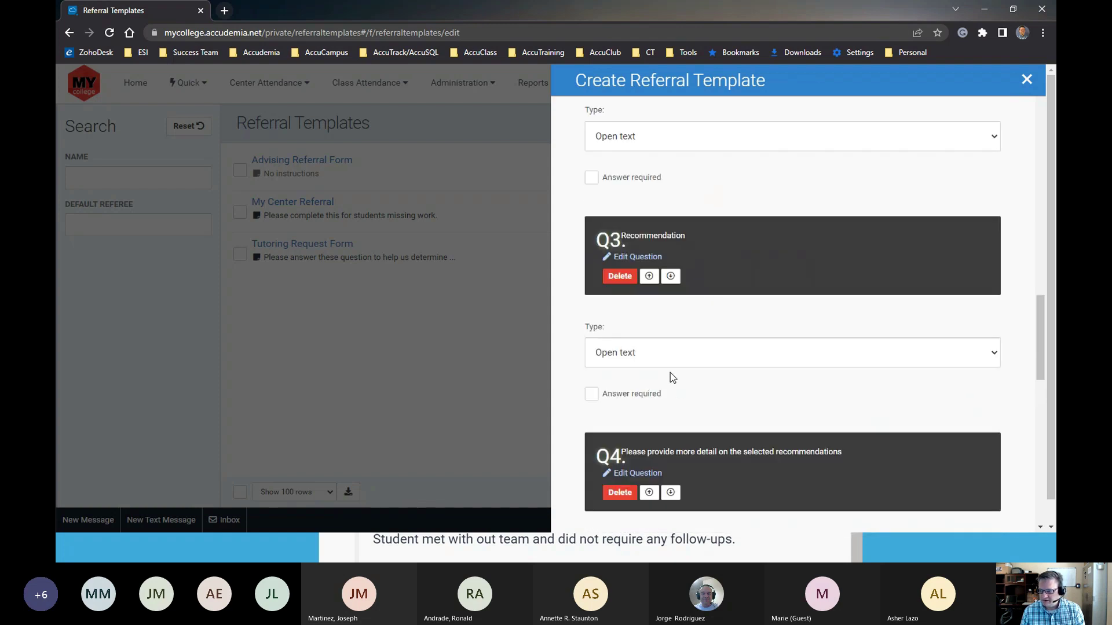
# Make Recommendation a multiple-choice question and set Q4 back to Open text
pyautogui.click(636, 356)
pyautogui.click(634, 384)
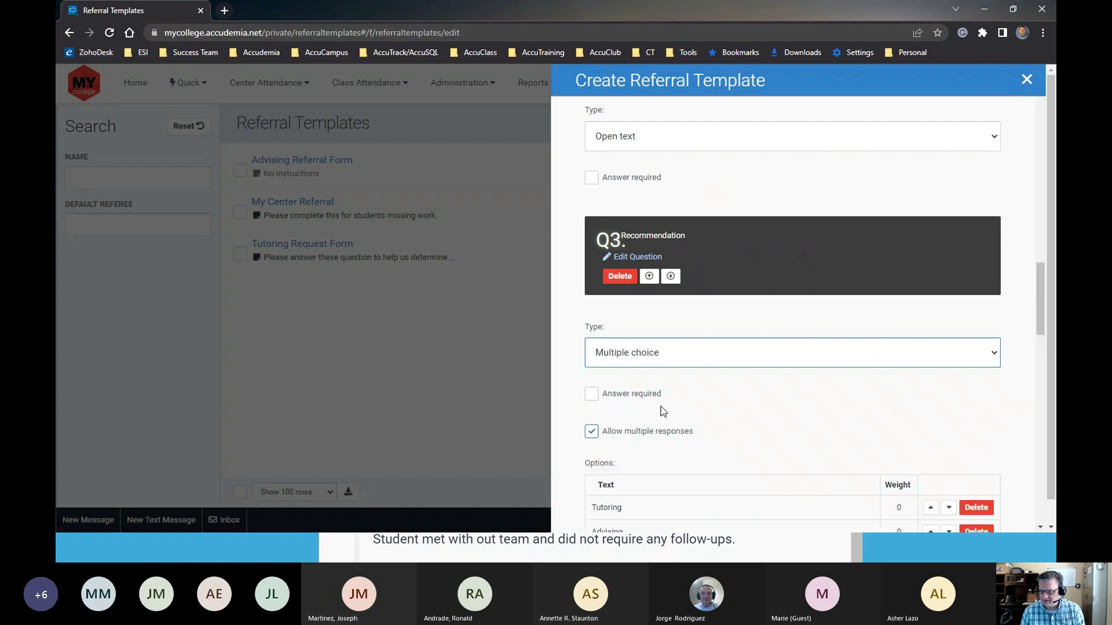
pyautogui.scroll(-9, 663, 411)
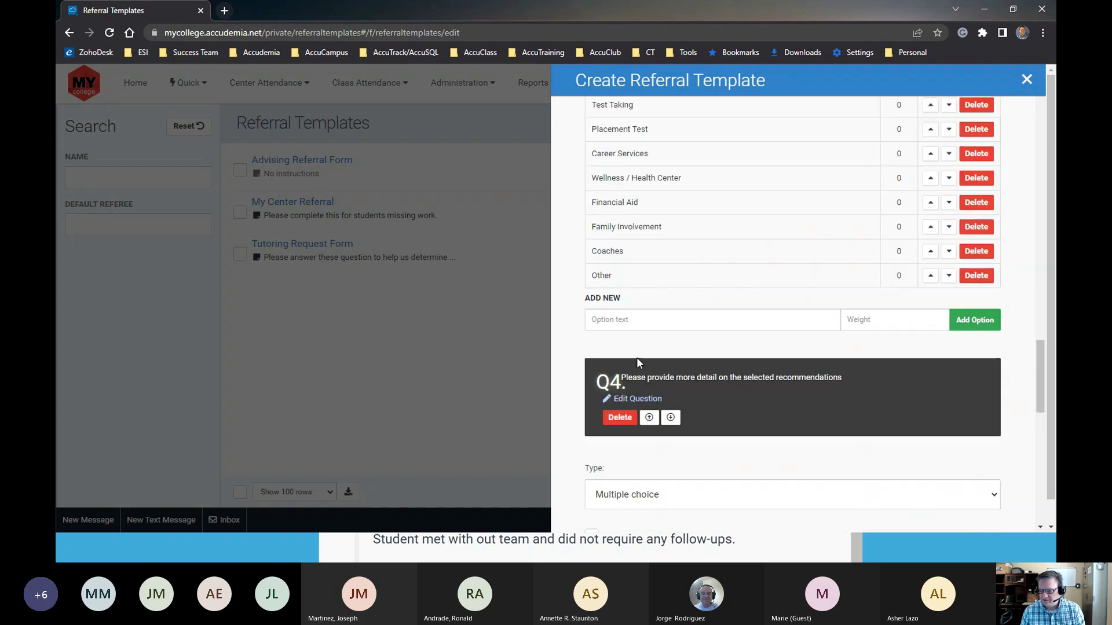
pyautogui.scroll(-2, 637, 362)
pyautogui.click(647, 377)
pyautogui.click(639, 391)
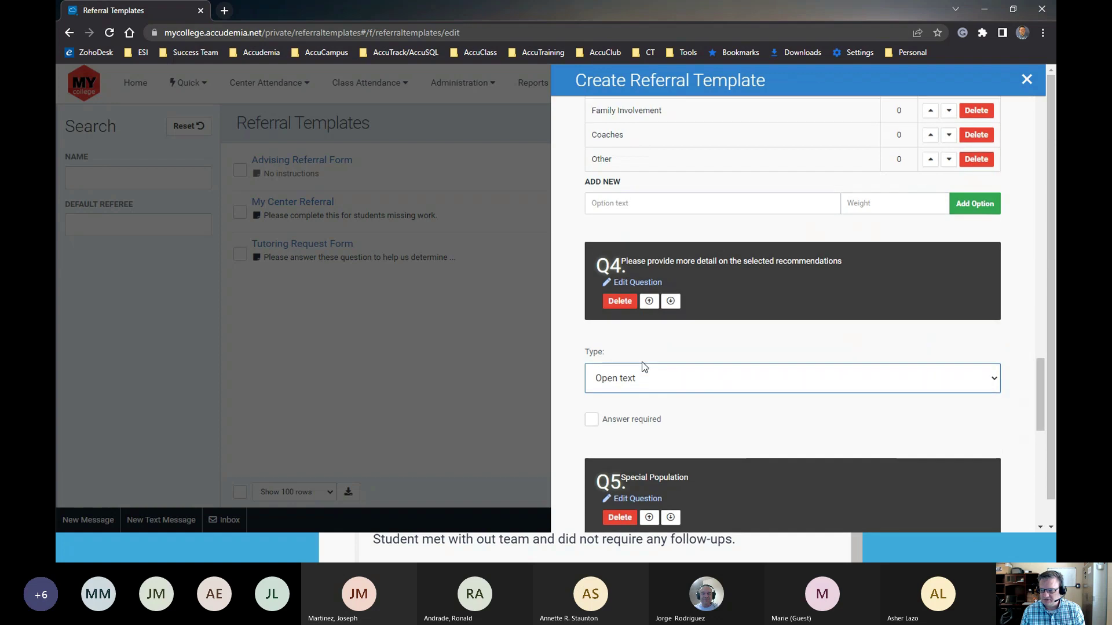
# Change the Special Population question's type to Multiple choice
pyautogui.scroll(7, 642, 368)
pyautogui.scroll(-2, 639, 415)
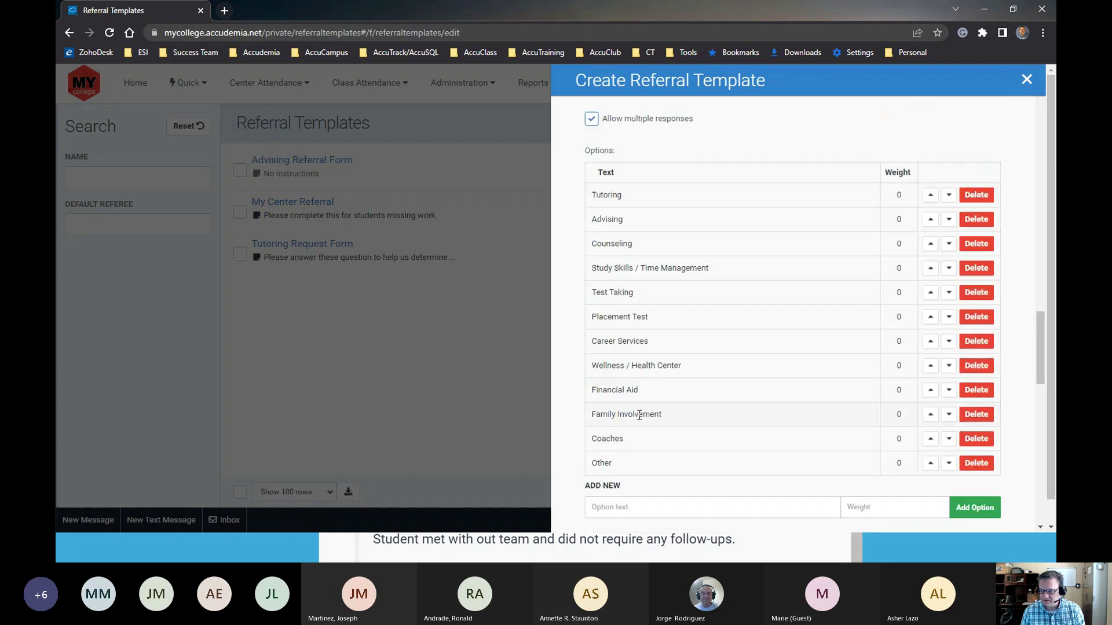
pyautogui.scroll(-12, 639, 415)
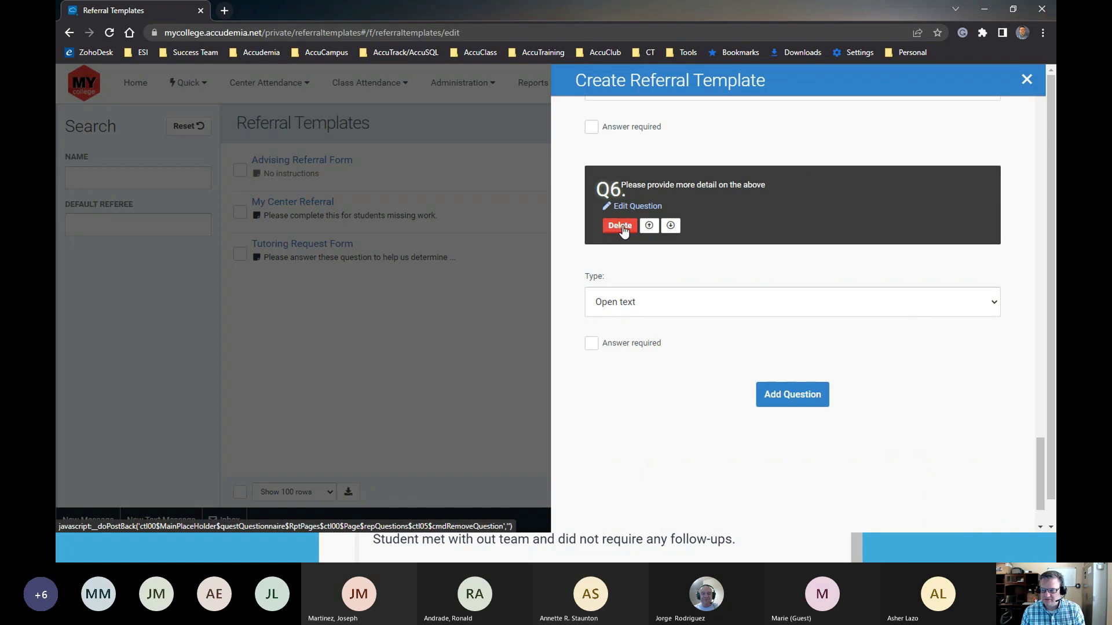
pyautogui.scroll(4, 623, 231)
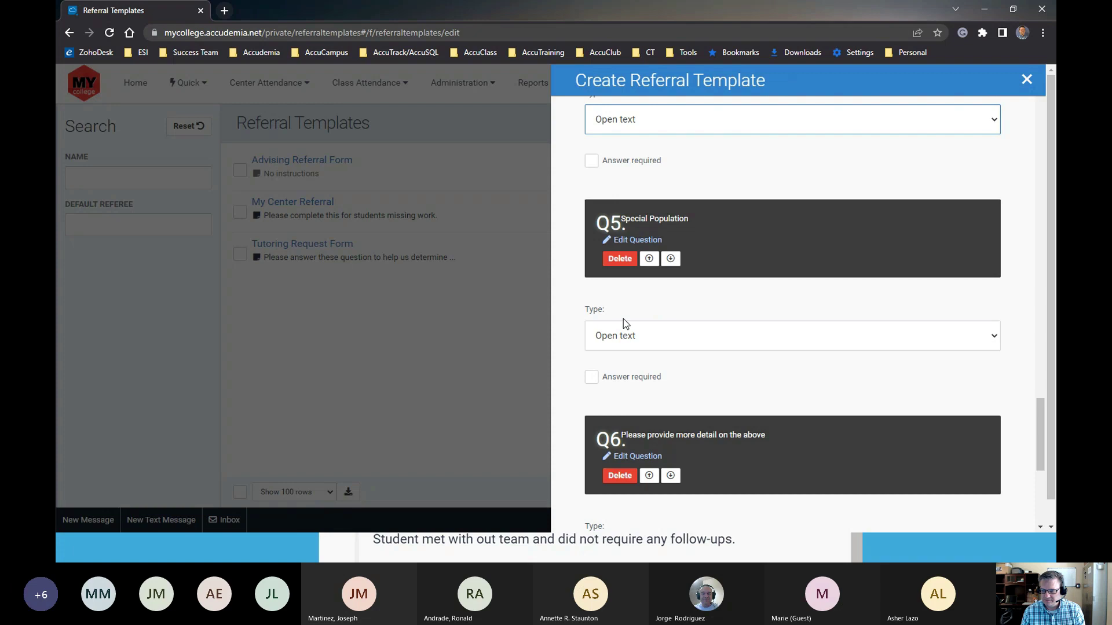
pyautogui.click(625, 339)
pyautogui.click(623, 370)
pyautogui.scroll(-4, 629, 388)
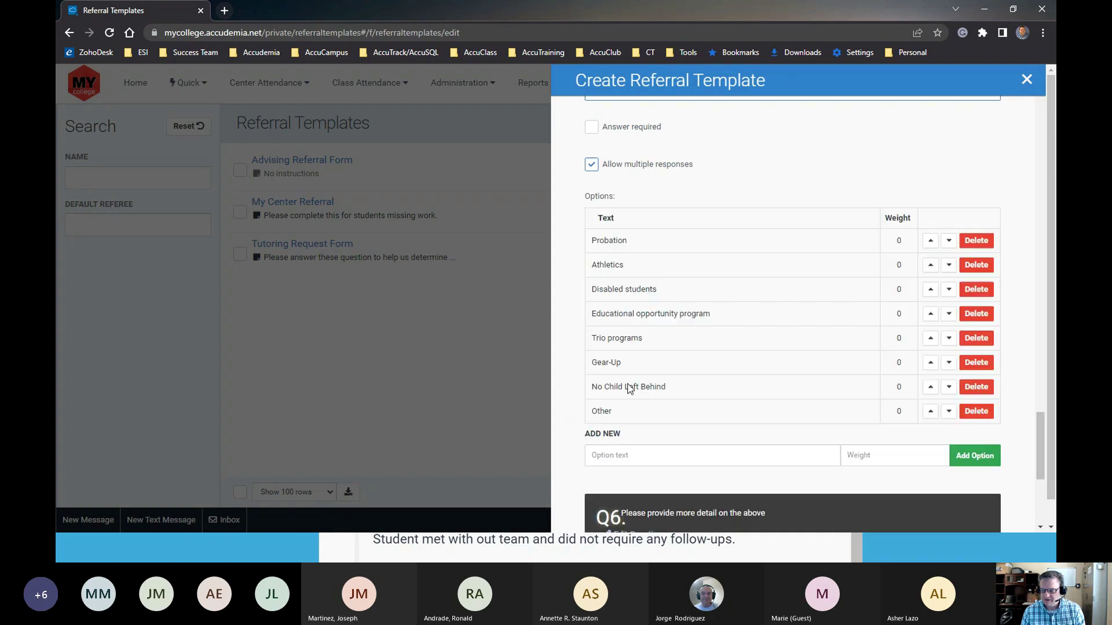
pyautogui.scroll(6, 629, 388)
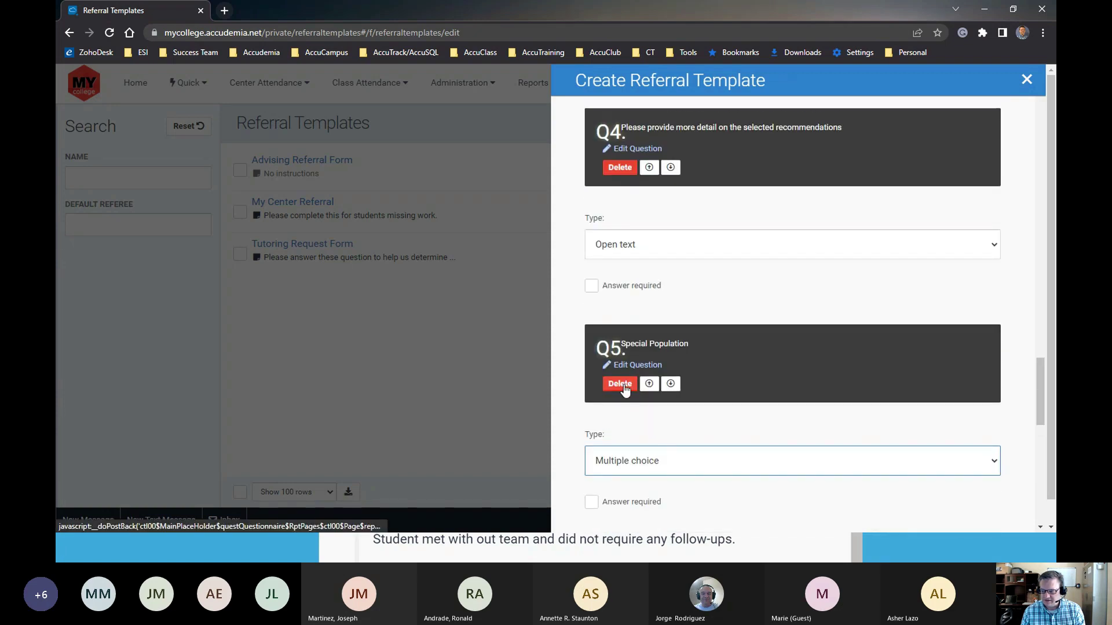
# Delete the fifth question and the closing 'Please provide more detail on the above' question
pyautogui.click(621, 384)
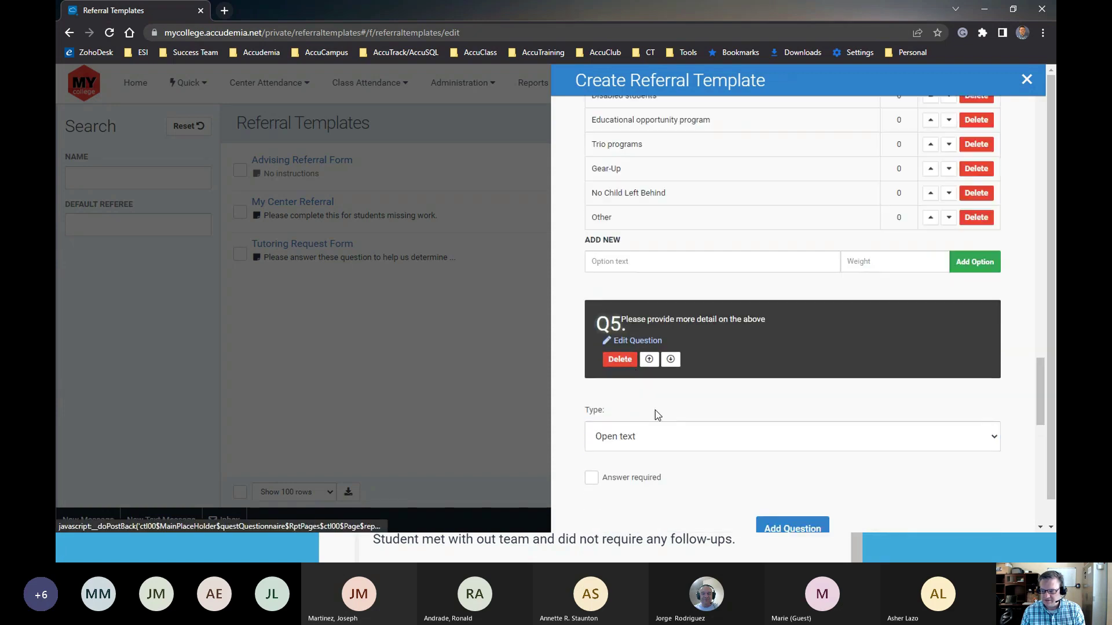
pyautogui.click(620, 360)
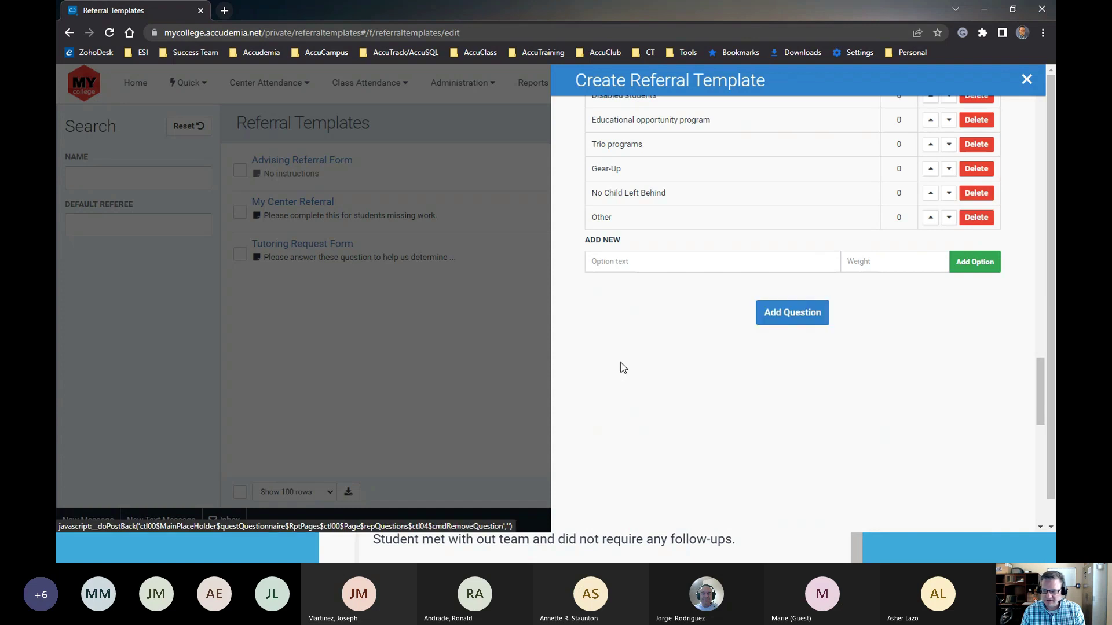
pyautogui.scroll(15, 678, 349)
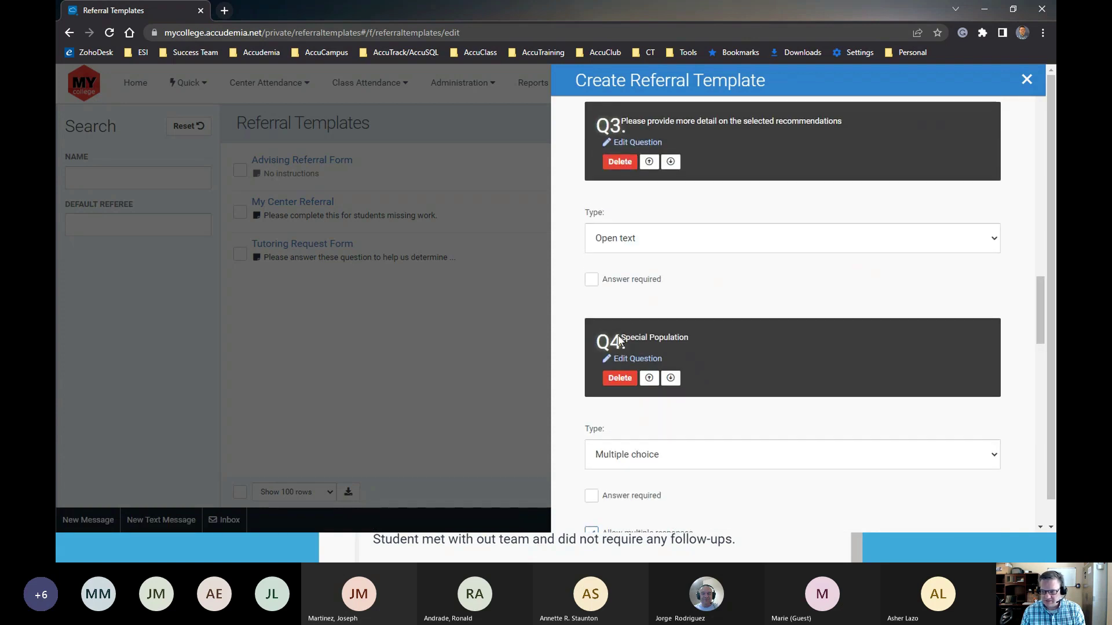
# Check the Special Population options, then save the Writing Center Referral Form template
pyautogui.scroll(15, 615, 302)
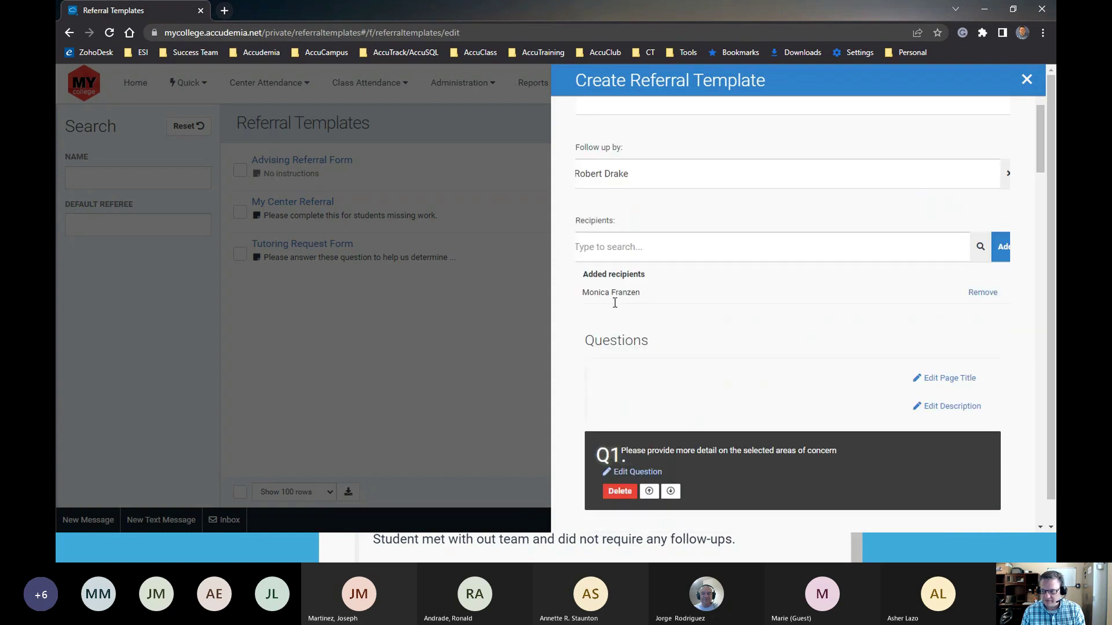
pyautogui.scroll(-15, 614, 302)
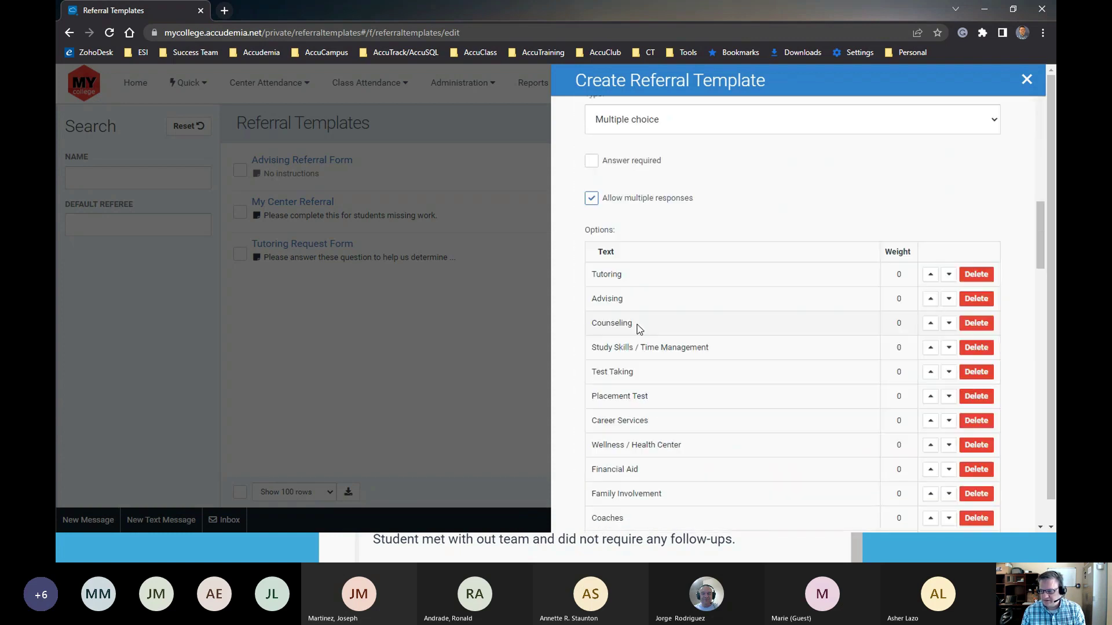
pyautogui.scroll(-6, 730, 347)
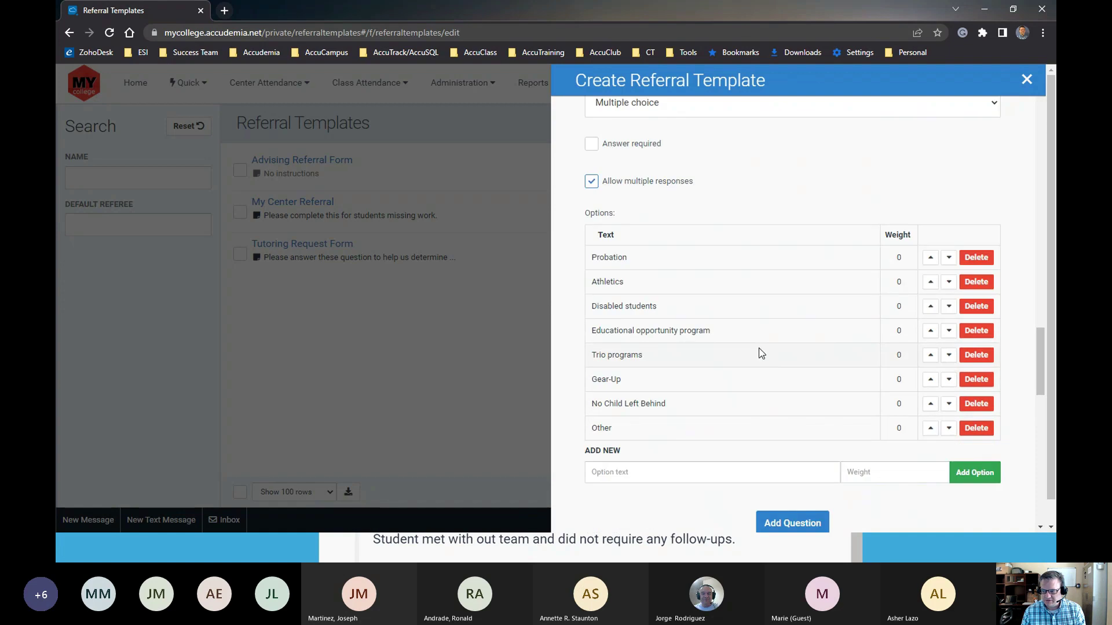
pyautogui.doubleClick(598, 262)
pyautogui.moveTo(618, 306); pyautogui.dragTo(677, 316)
pyautogui.scroll(-3, 664, 389)
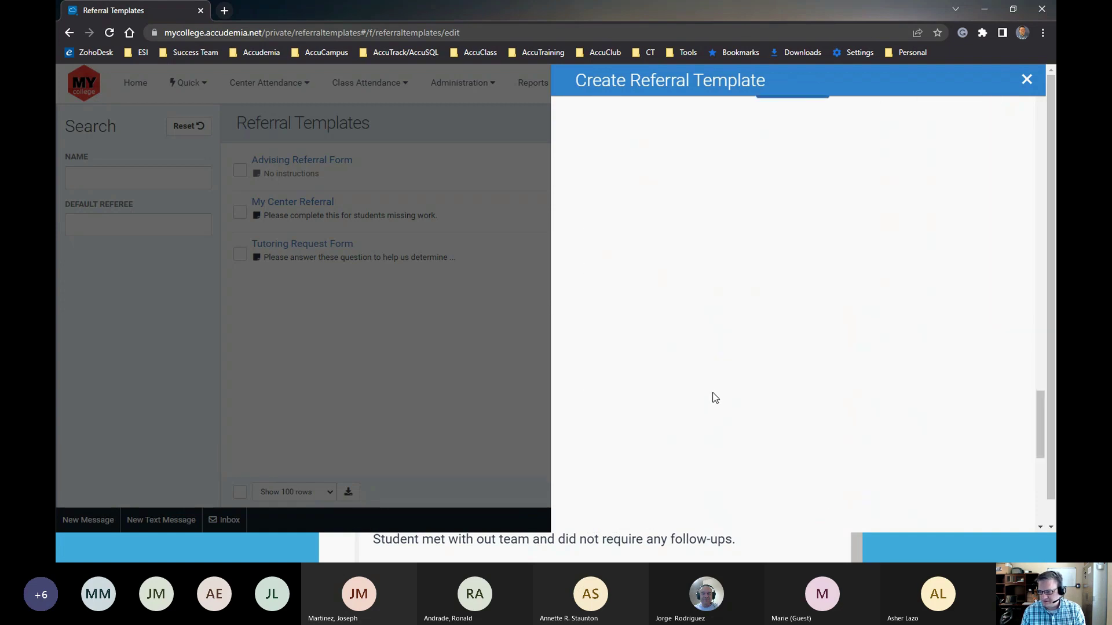
pyautogui.scroll(20, 714, 397)
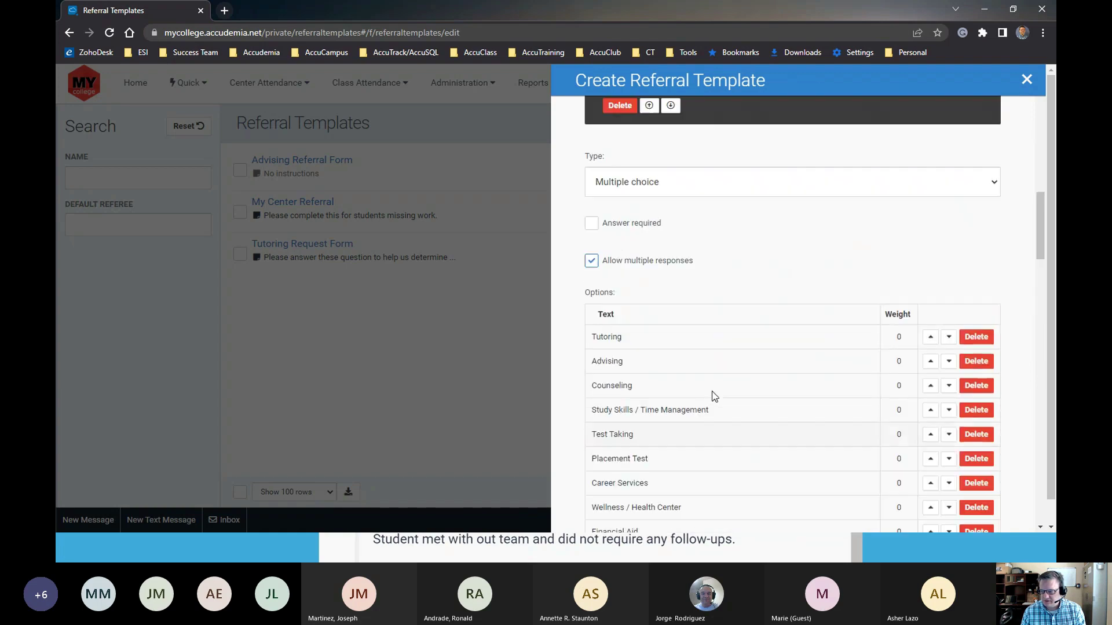
pyautogui.scroll(8, 720, 385)
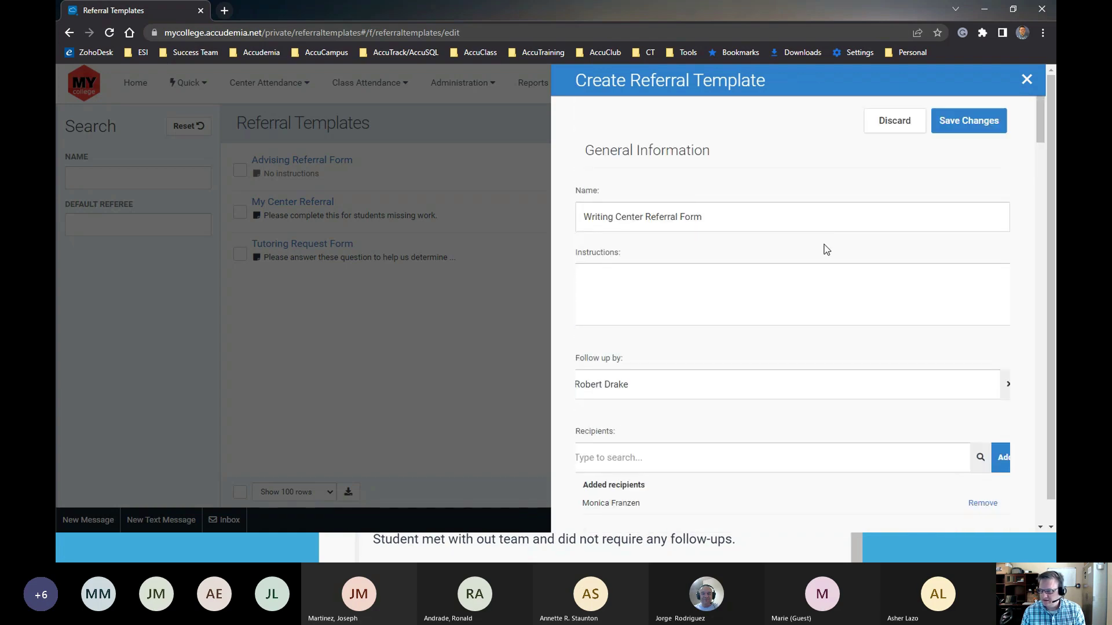
pyautogui.click(965, 124)
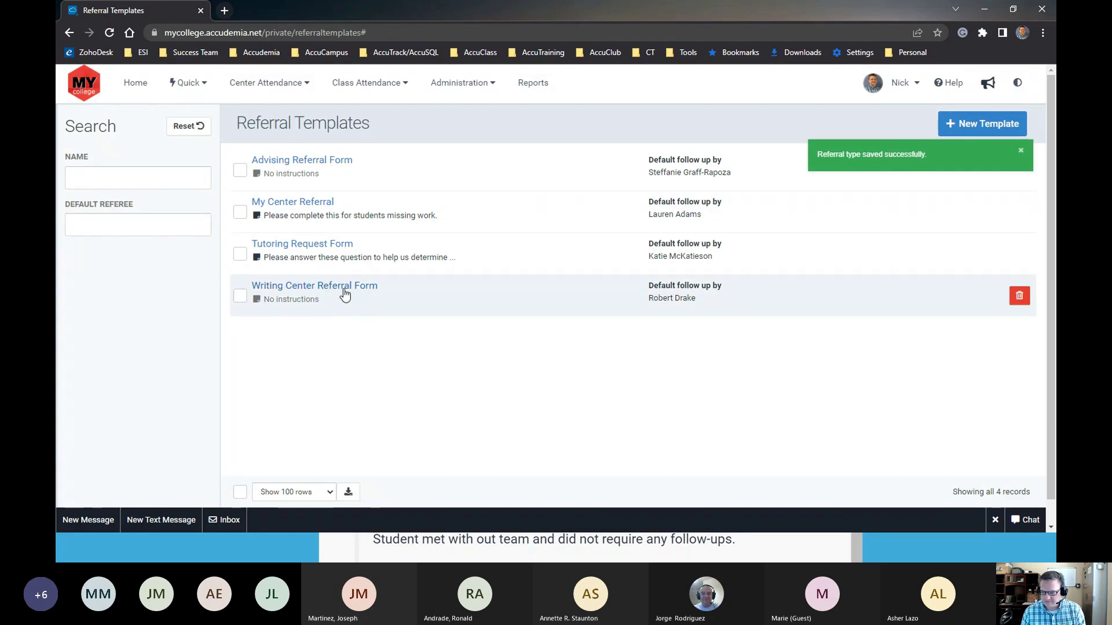
pyautogui.click(325, 289)
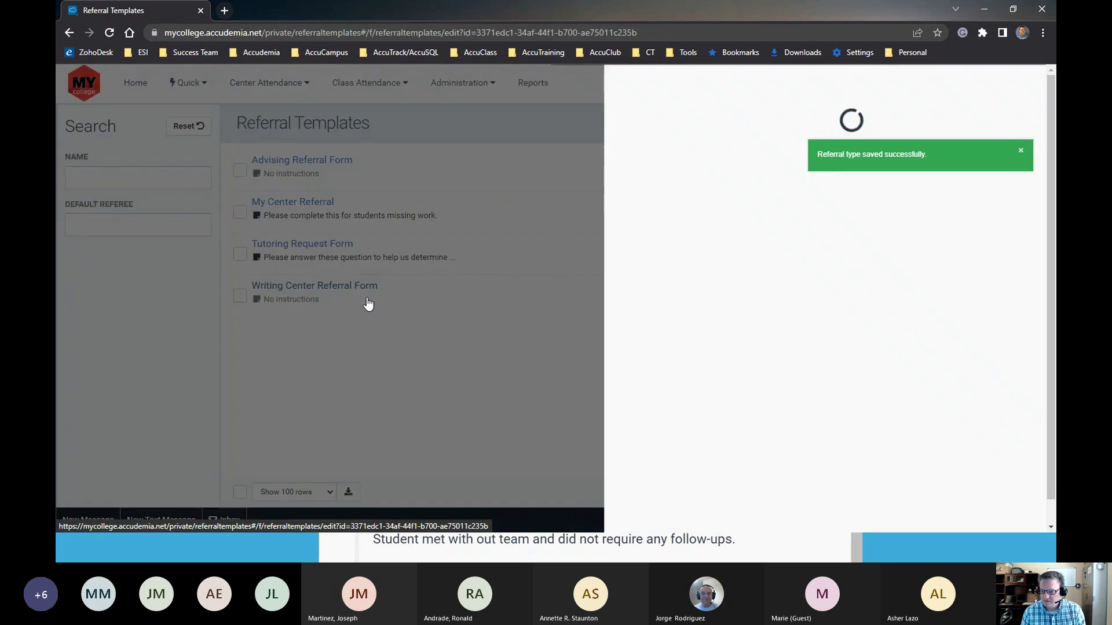
pyautogui.scroll(-3, 666, 376)
pyautogui.scroll(-15, 655, 385)
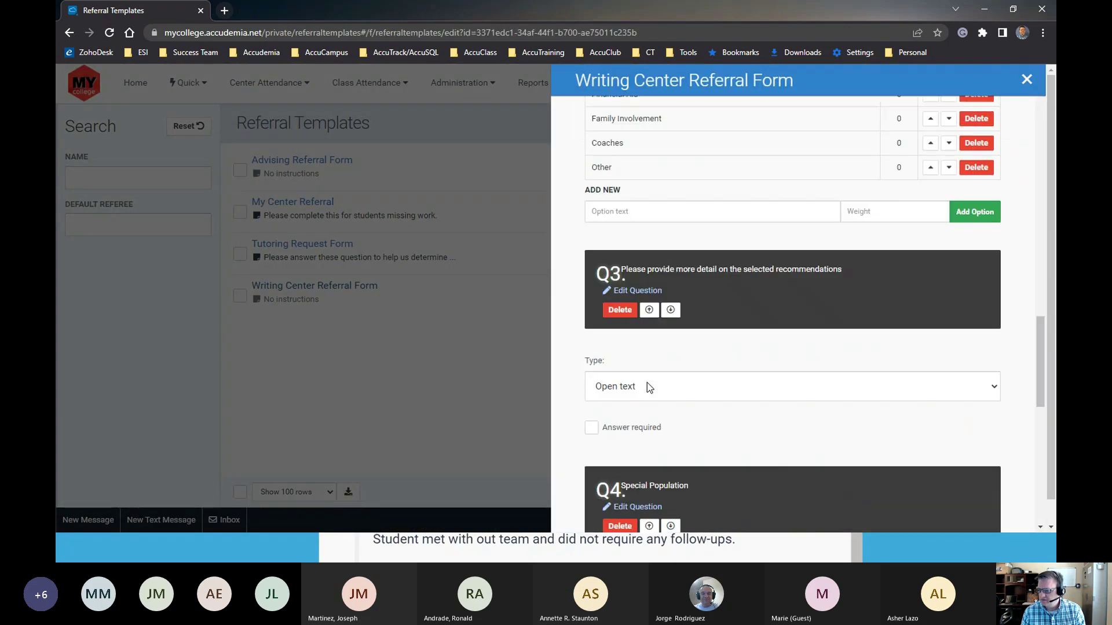
pyautogui.scroll(-1, 650, 388)
pyautogui.scroll(-9, 650, 388)
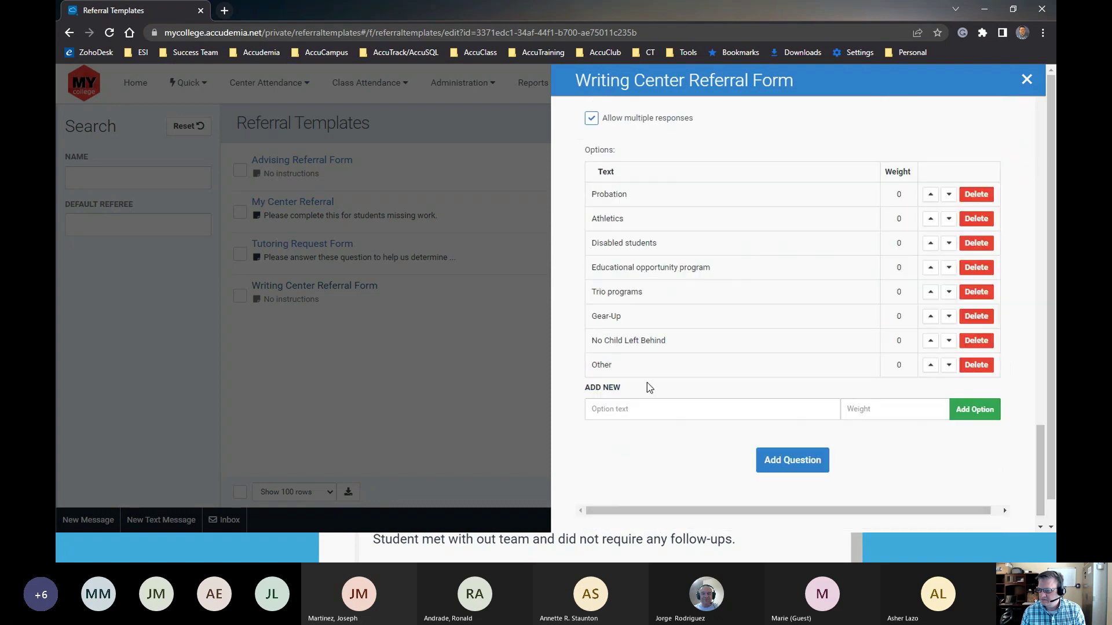
pyautogui.scroll(15, 798, 368)
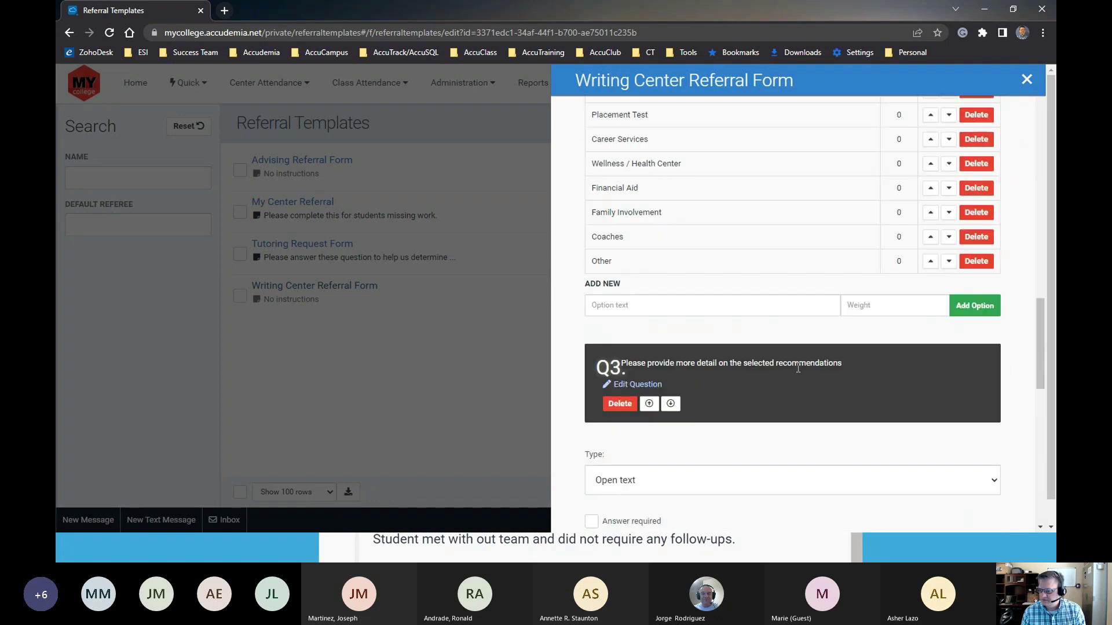
pyautogui.scroll(10, 770, 376)
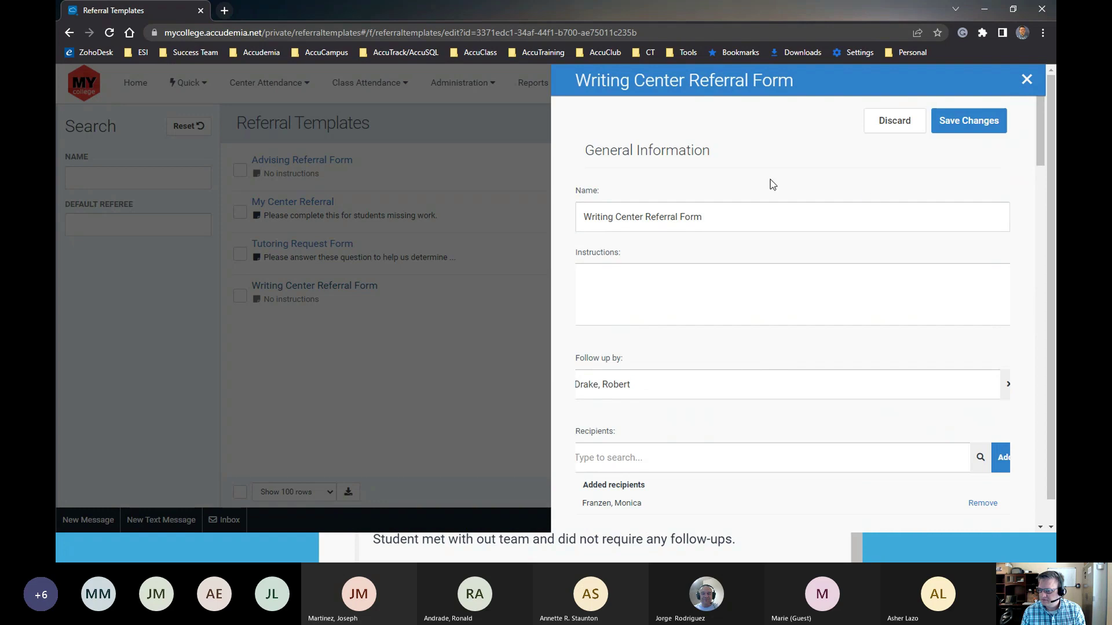
pyautogui.click(1024, 82)
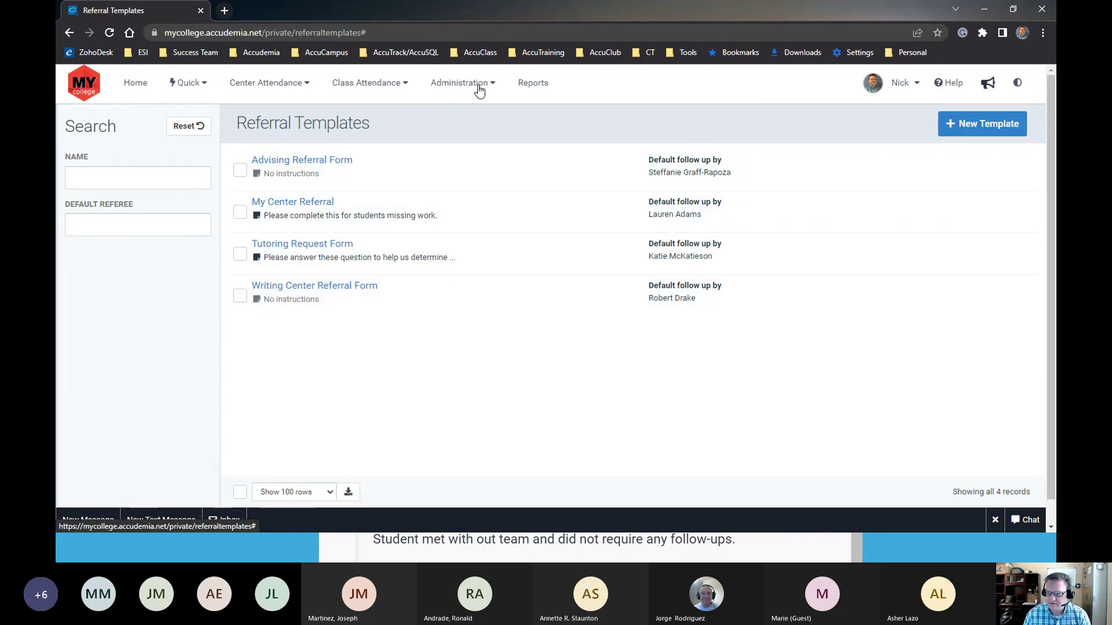
# Filter User Accounts to only Professors and copy a professor's user ID
pyautogui.click(478, 87)
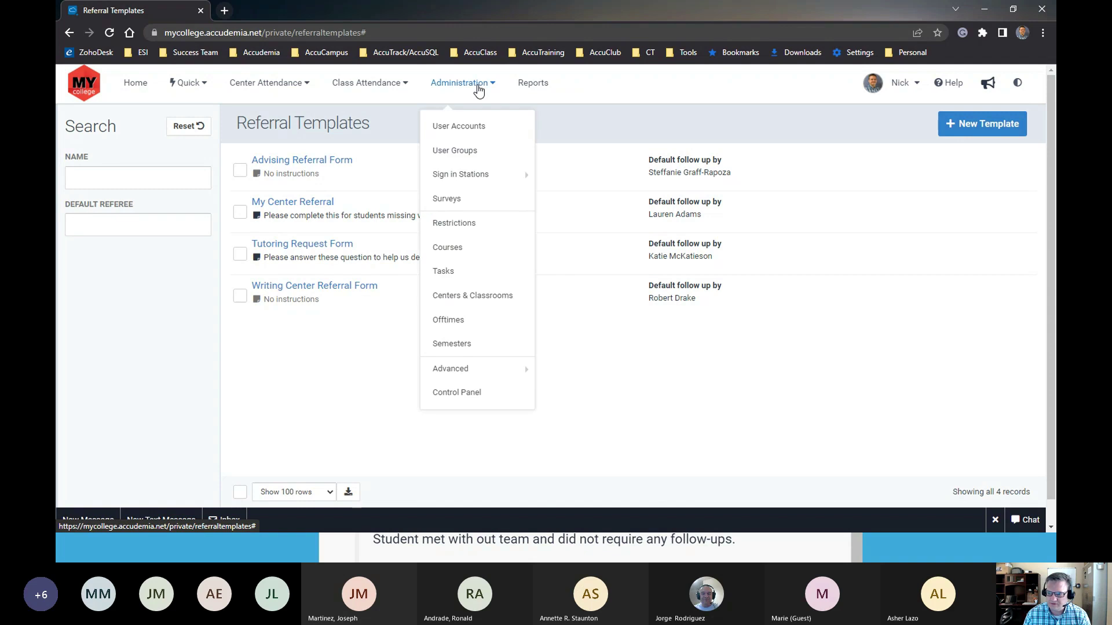
pyautogui.click(469, 135)
pyautogui.click(188, 317)
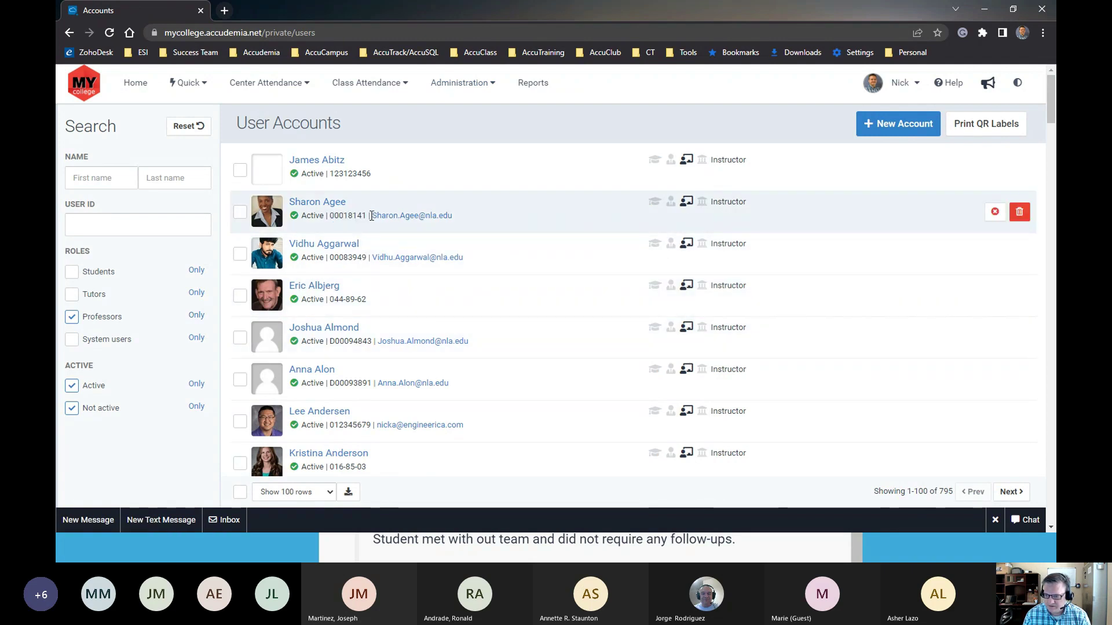
pyautogui.moveTo(366, 215)
pyautogui.mouseDown()
pyautogui.moveTo(328, 215)
pyautogui.moveTo(368, 215)
pyautogui.mouseUp()
pyautogui.rightClick(365, 215)
pyautogui.click(377, 226)
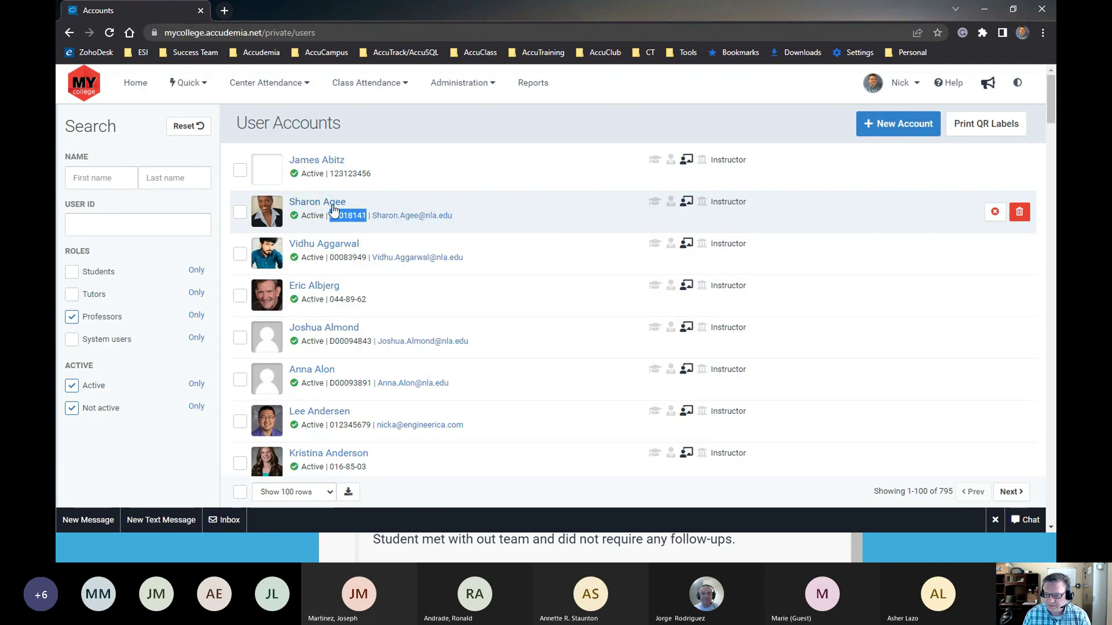
# Save a new password for that professor, pasting the copied ID into both Security password fields
pyautogui.click(334, 203)
pyautogui.click(669, 146)
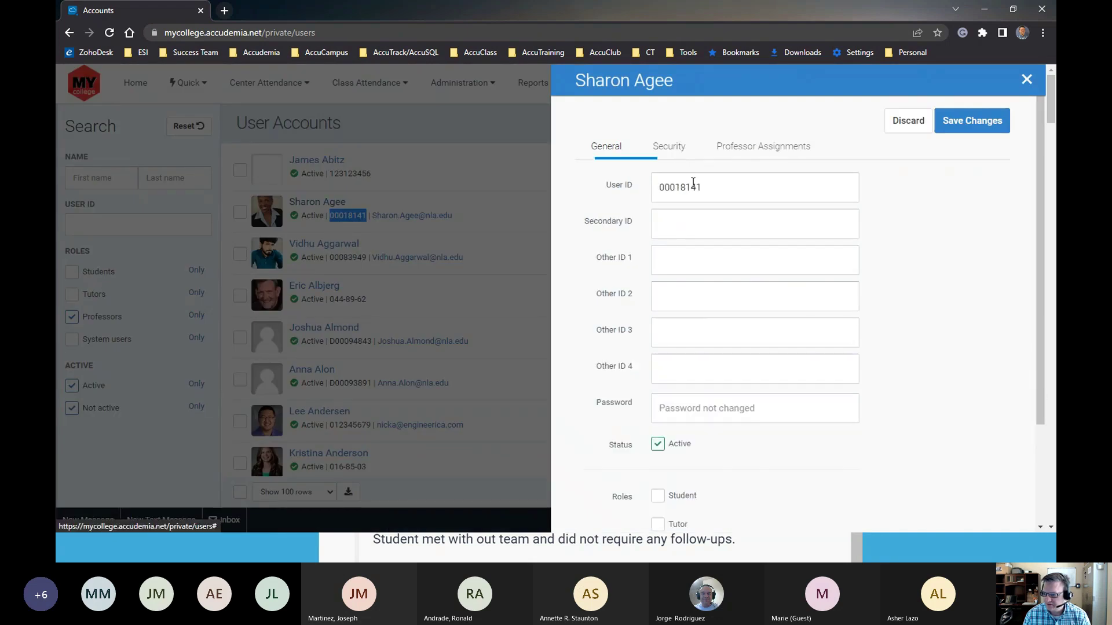
pyautogui.click(671, 409)
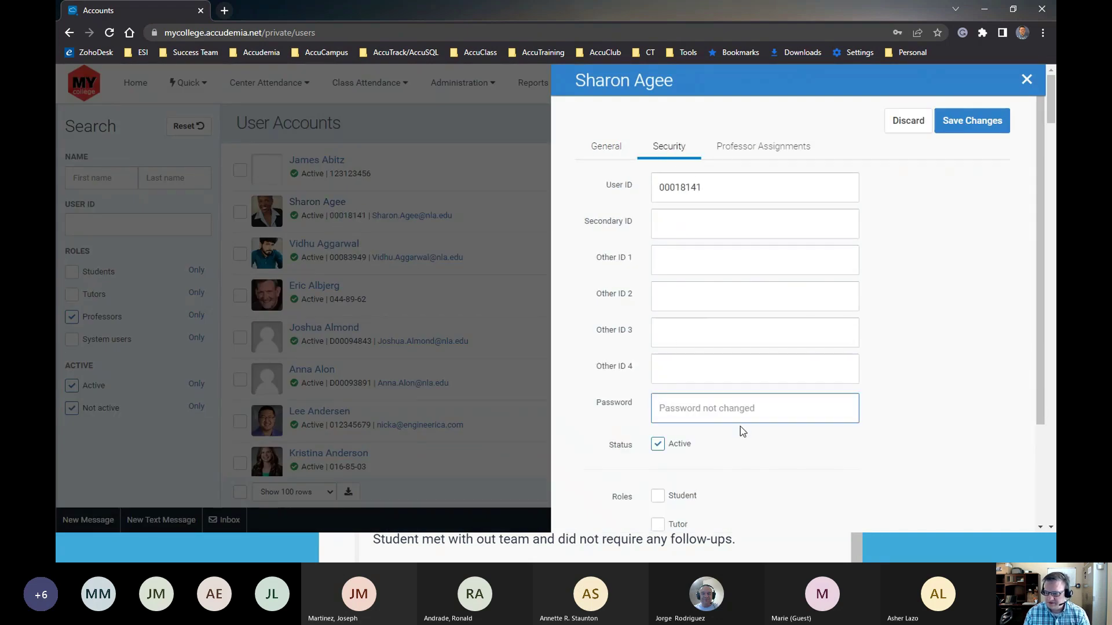
pyautogui.hotkey('ctrl', 'v')
pyautogui.click(683, 449)
pyautogui.hotkey('ctrl', 'v')
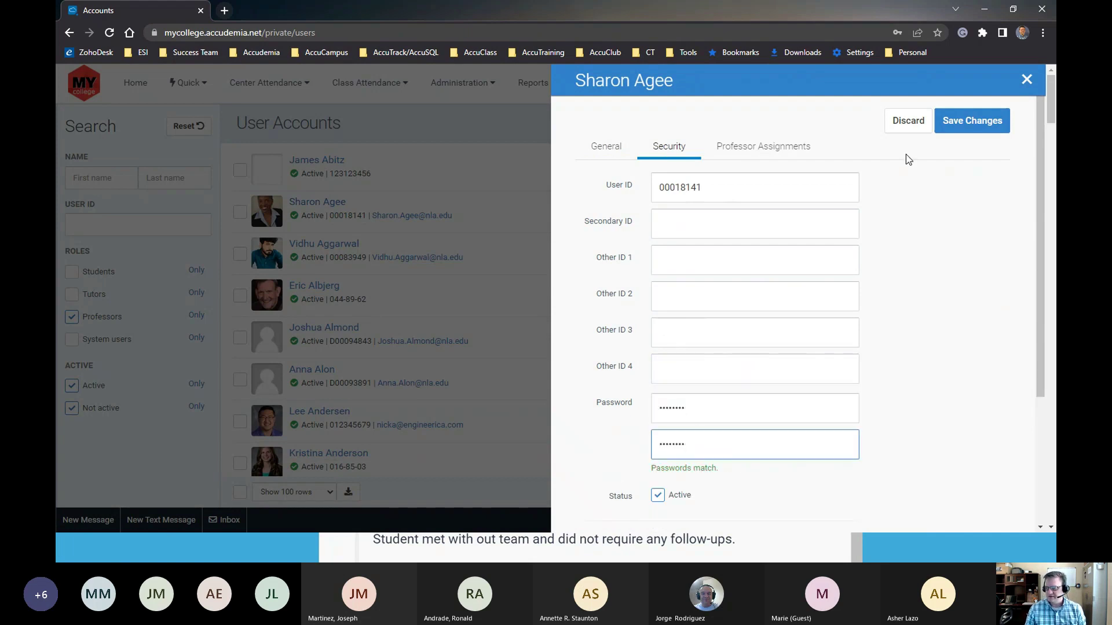
pyautogui.click(956, 127)
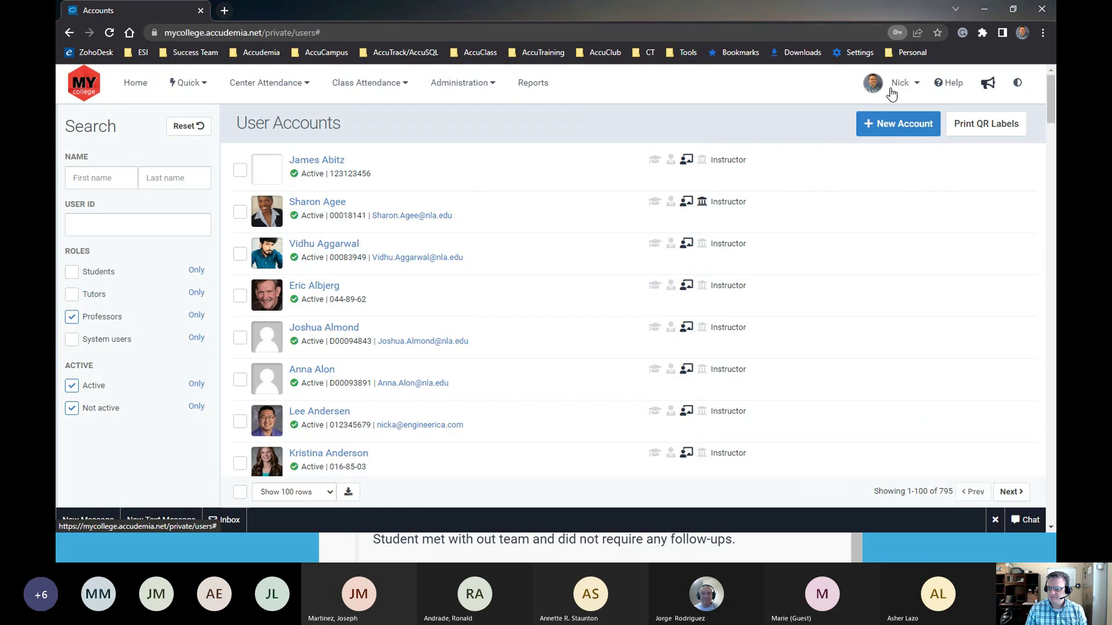
pyautogui.click(317, 204)
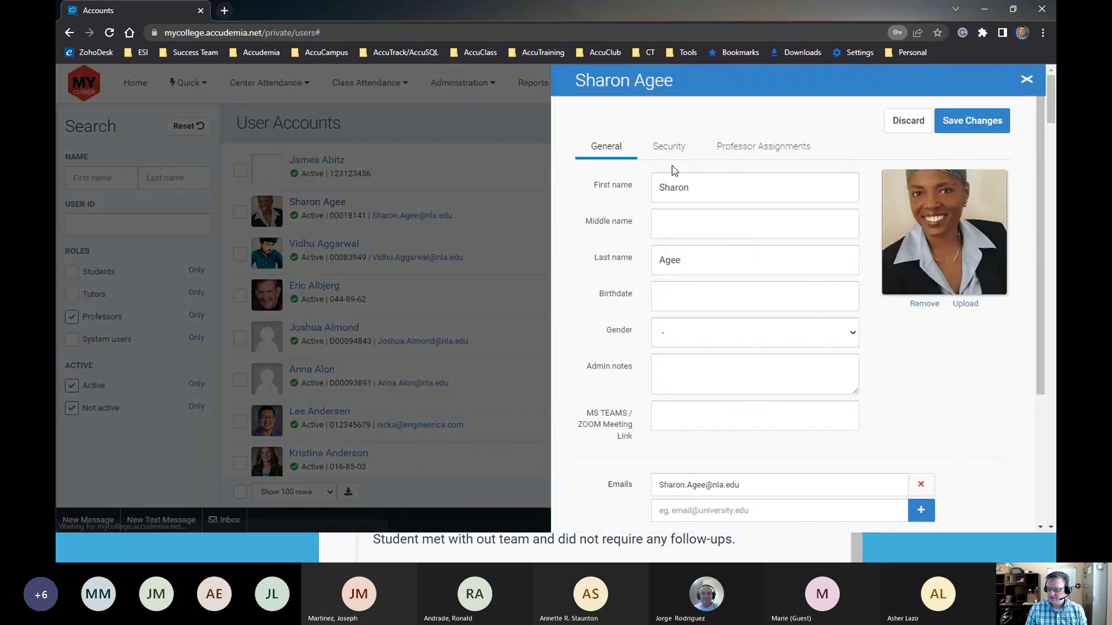
# Assign College Algebra, Cultures of the World and Culture and Reality TV to the professor
pyautogui.click(752, 148)
pyautogui.click(736, 244)
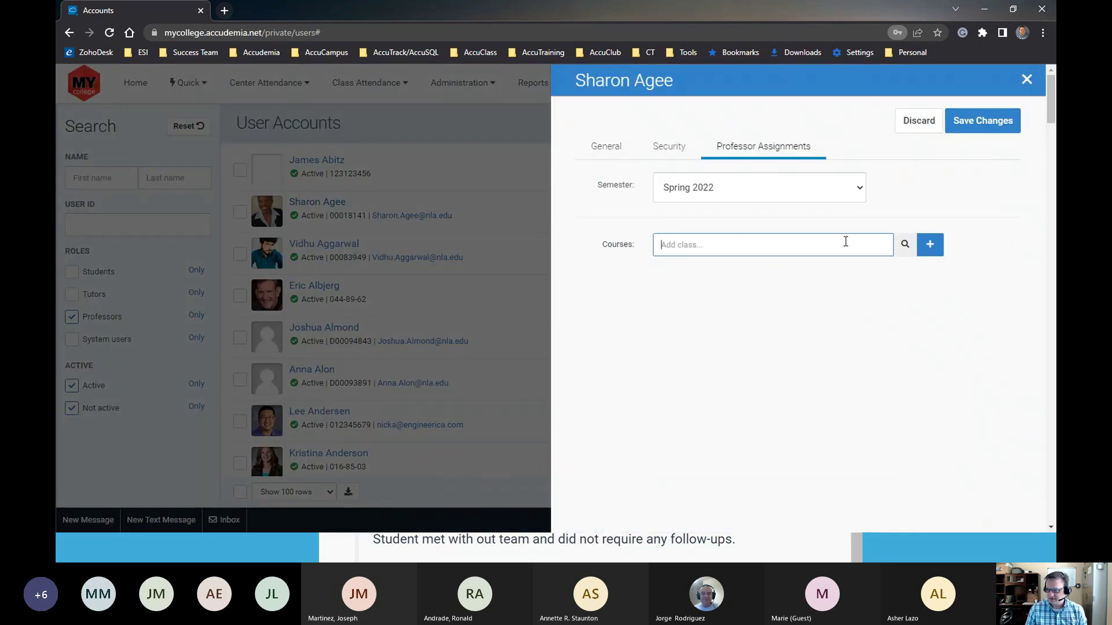
pyautogui.click(907, 248)
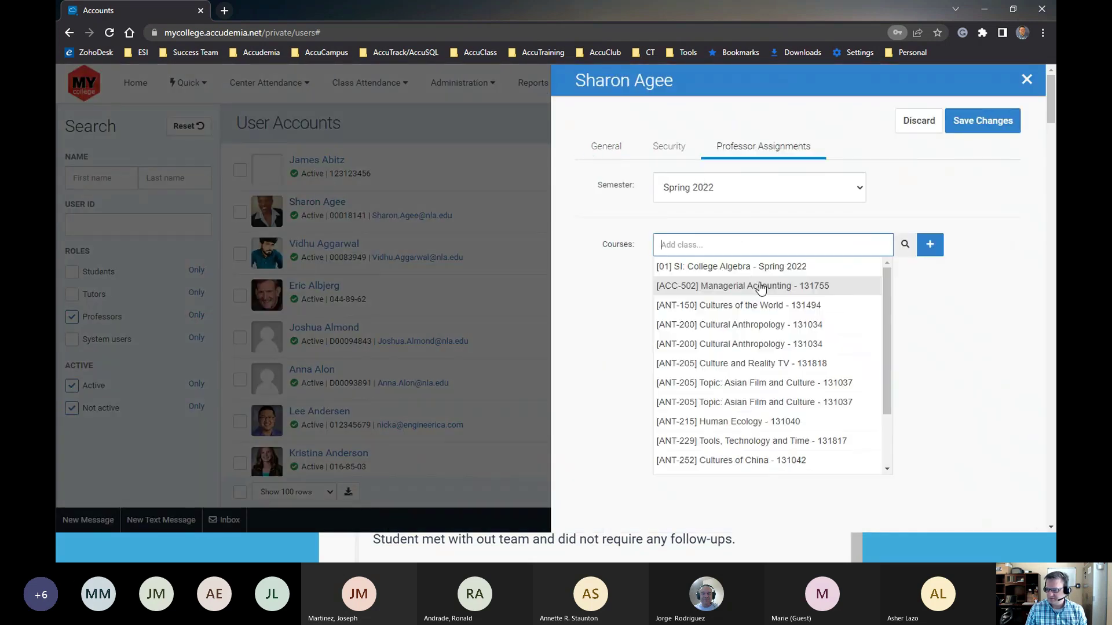
pyautogui.click(744, 268)
pyautogui.click(904, 270)
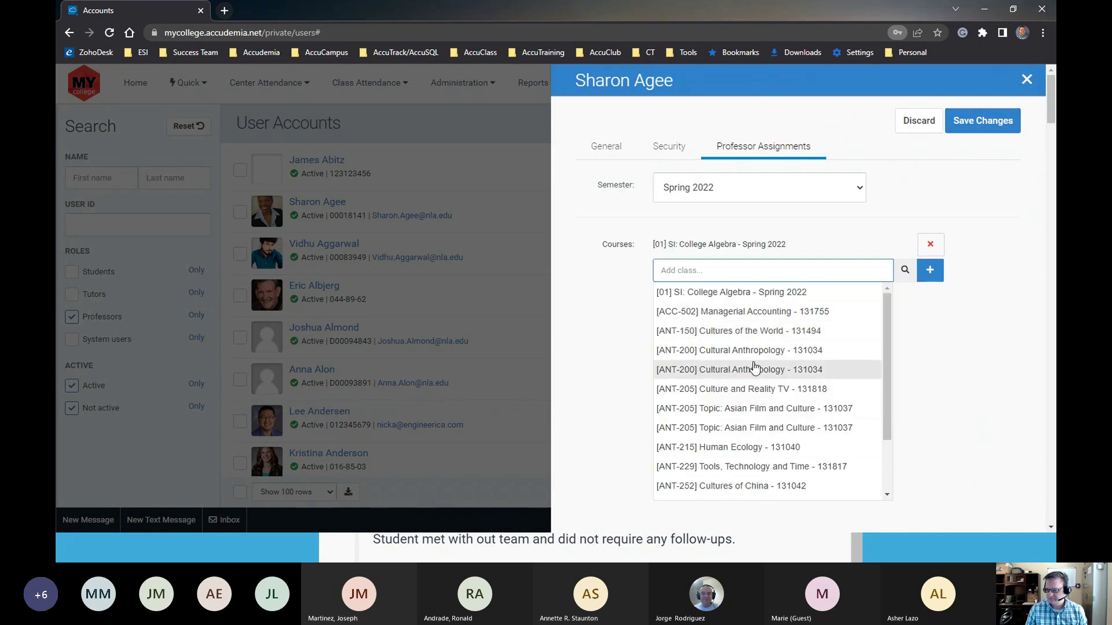
pyautogui.click(747, 331)
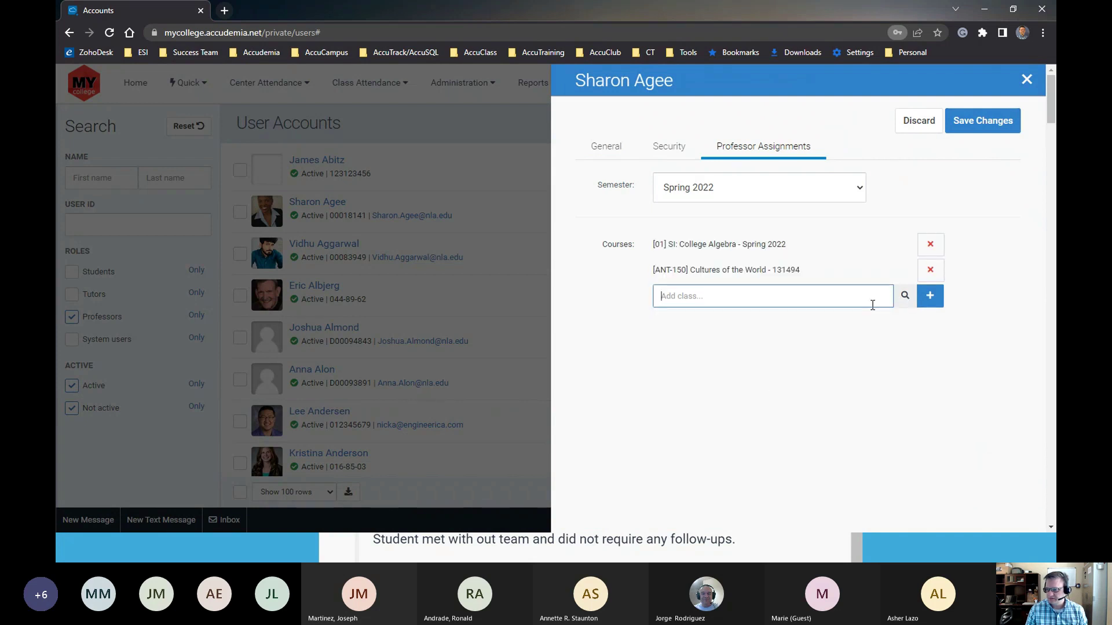
pyautogui.click(903, 296)
pyautogui.click(716, 415)
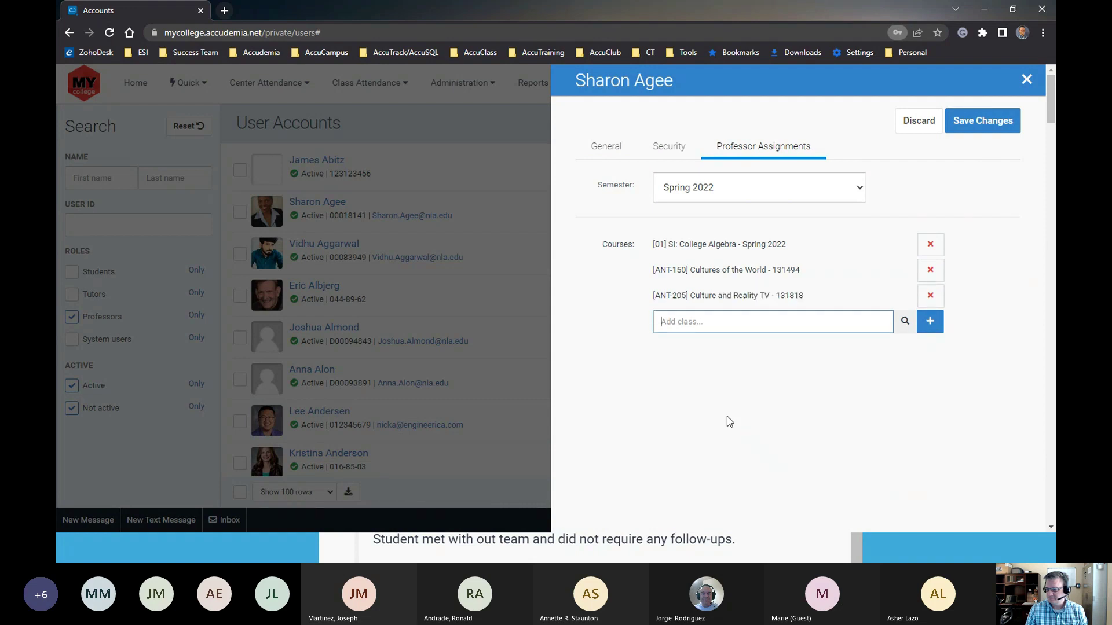
pyautogui.click(980, 122)
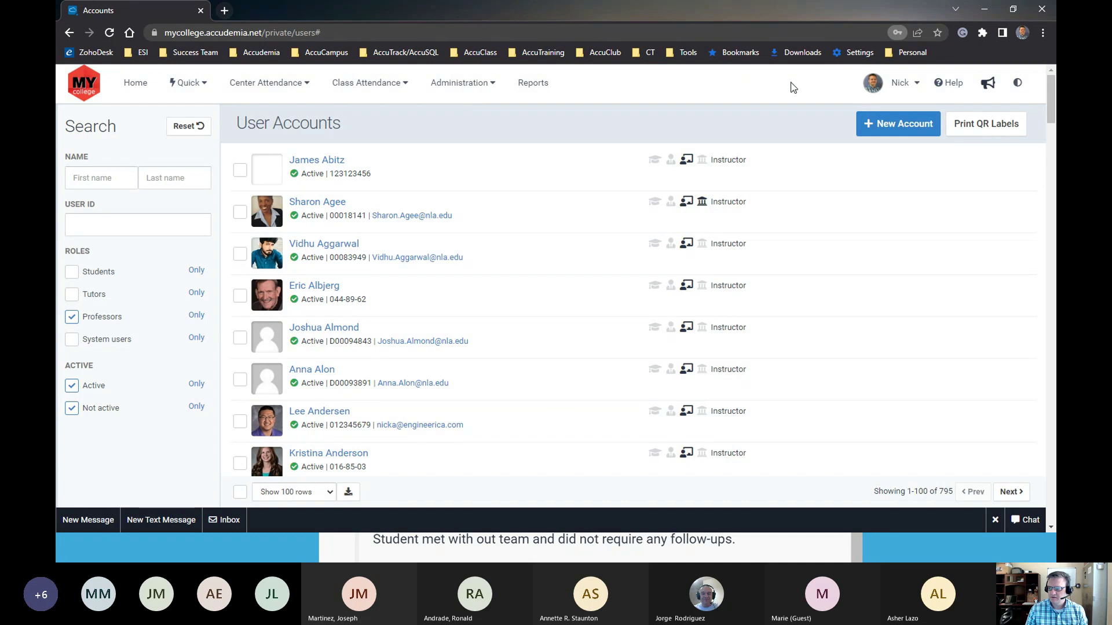
# Switch to the sign-in kiosk and log in with the professor's user ID and password
pyautogui.click(882, 87)
pyautogui.click(834, 289)
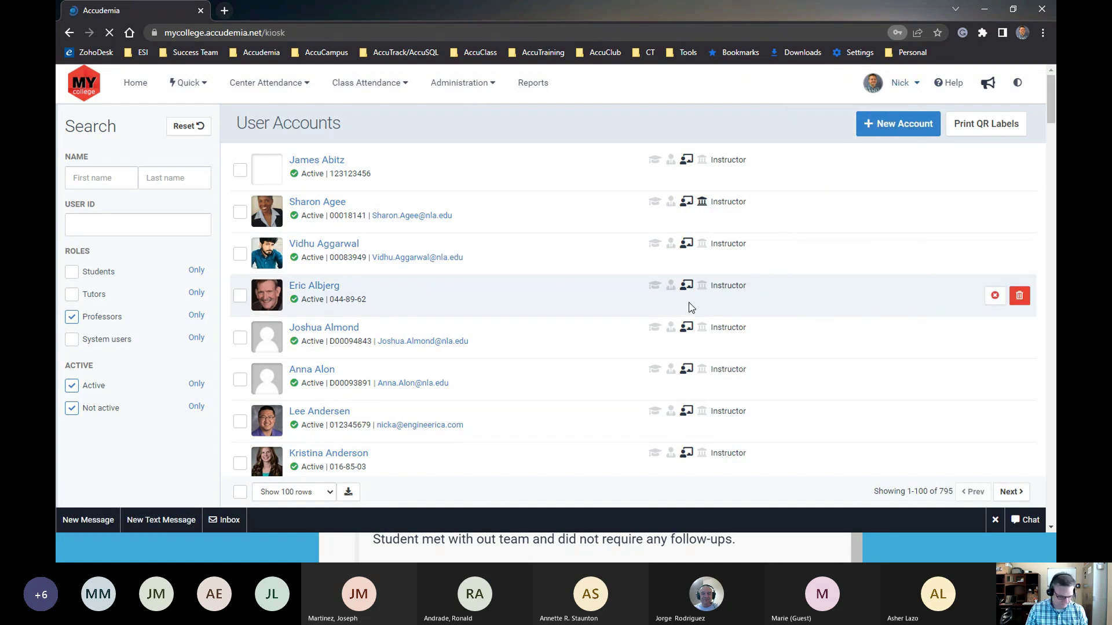
pyautogui.scroll(-3, 465, 308)
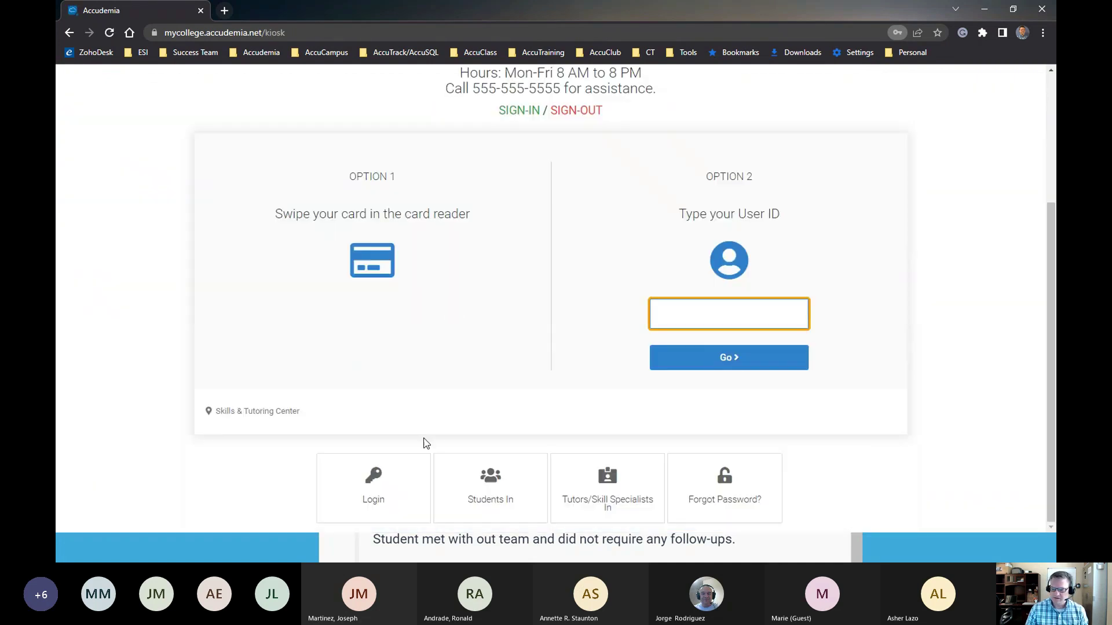
pyautogui.click(374, 481)
pyautogui.hotkey('ctrl', 'a')
pyautogui.write('00018141')
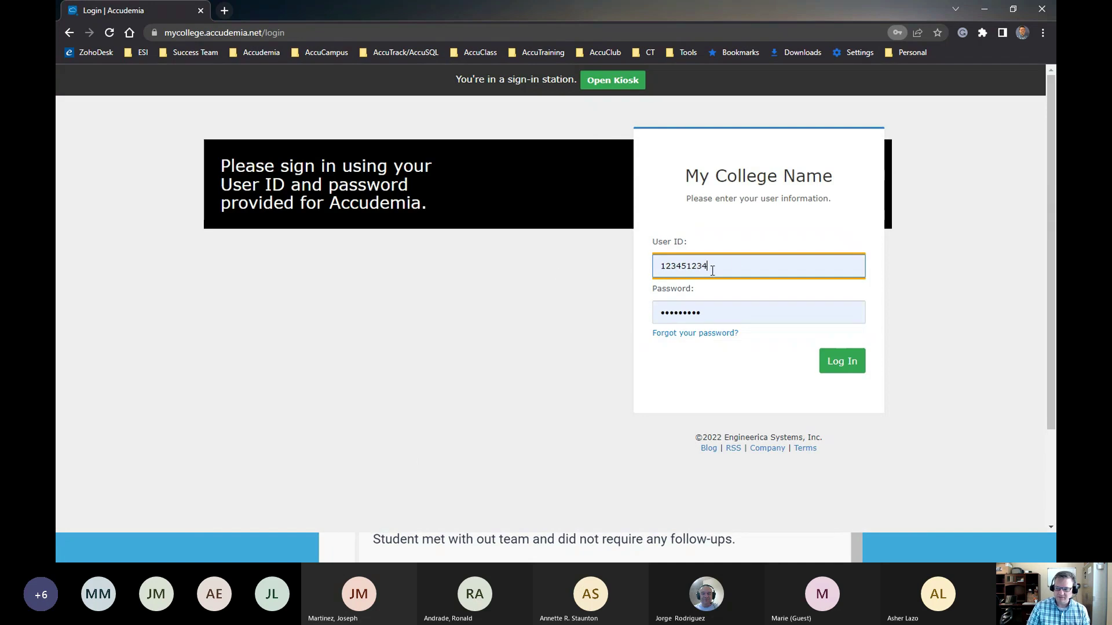
pyautogui.press('Tab')
pyautogui.hotkey('ctrl', 'v')
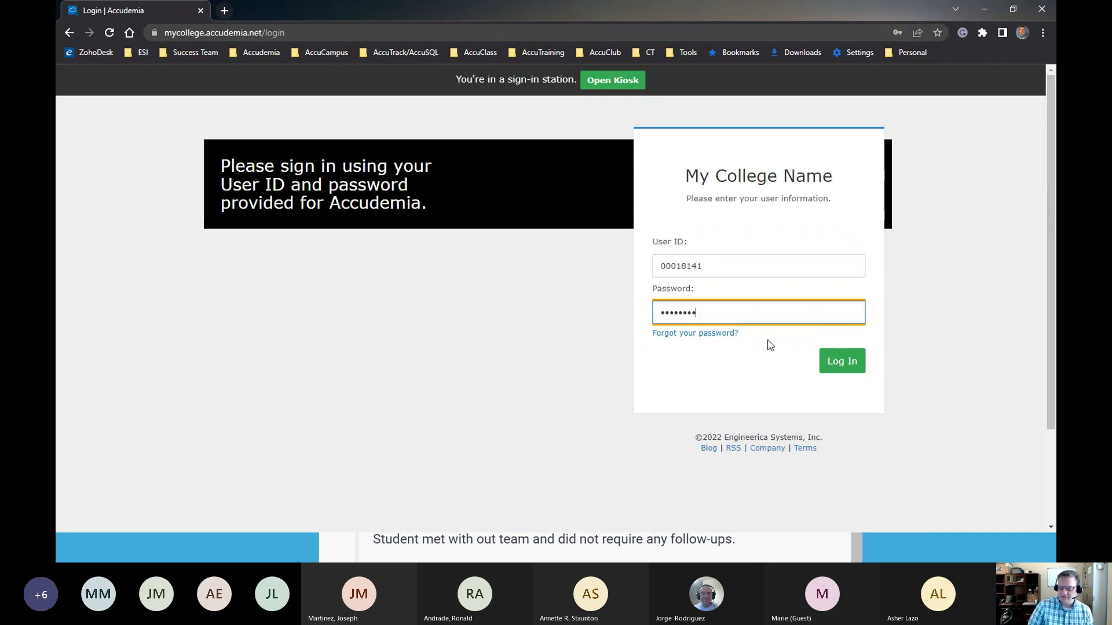
pyautogui.click(838, 365)
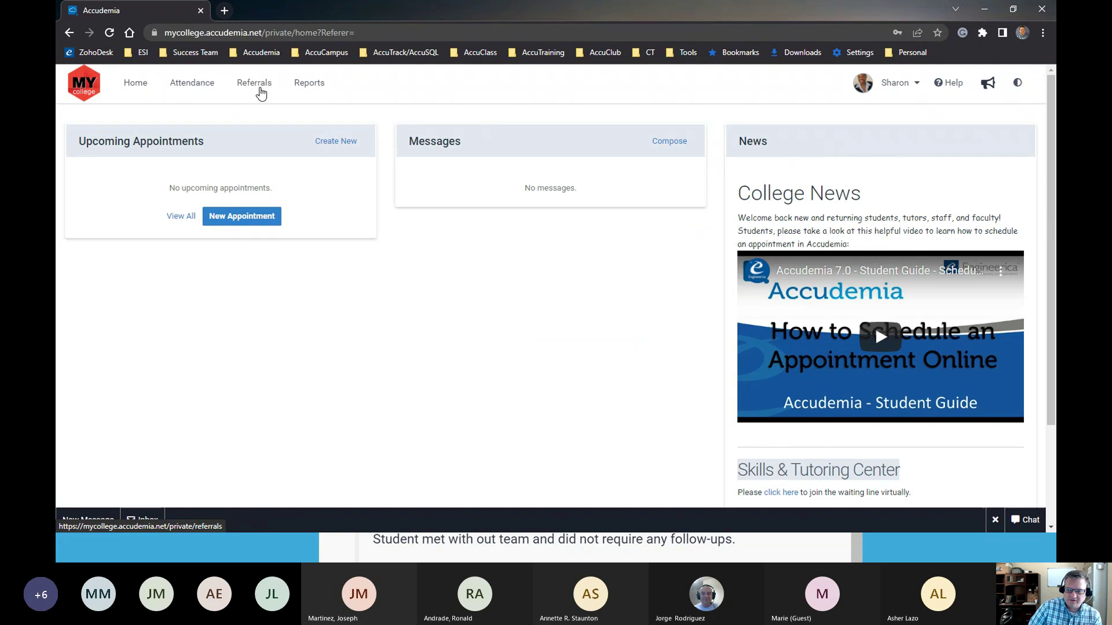
# Start a new Writing Center Referral Form from the Referrals list and attempt saving it
pyautogui.click(260, 90)
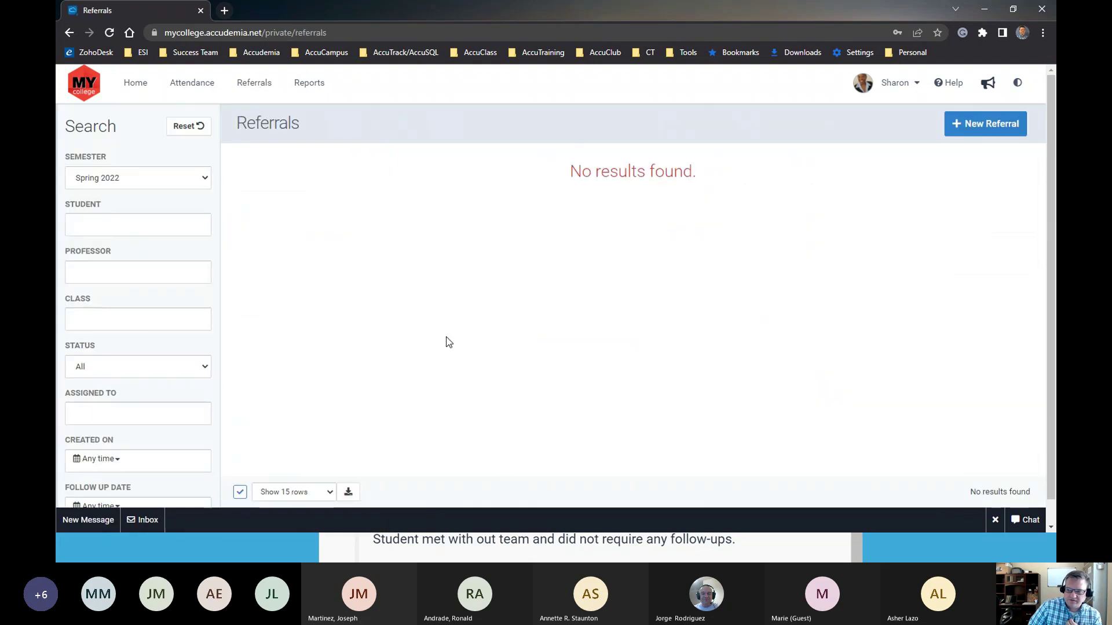
pyautogui.click(970, 133)
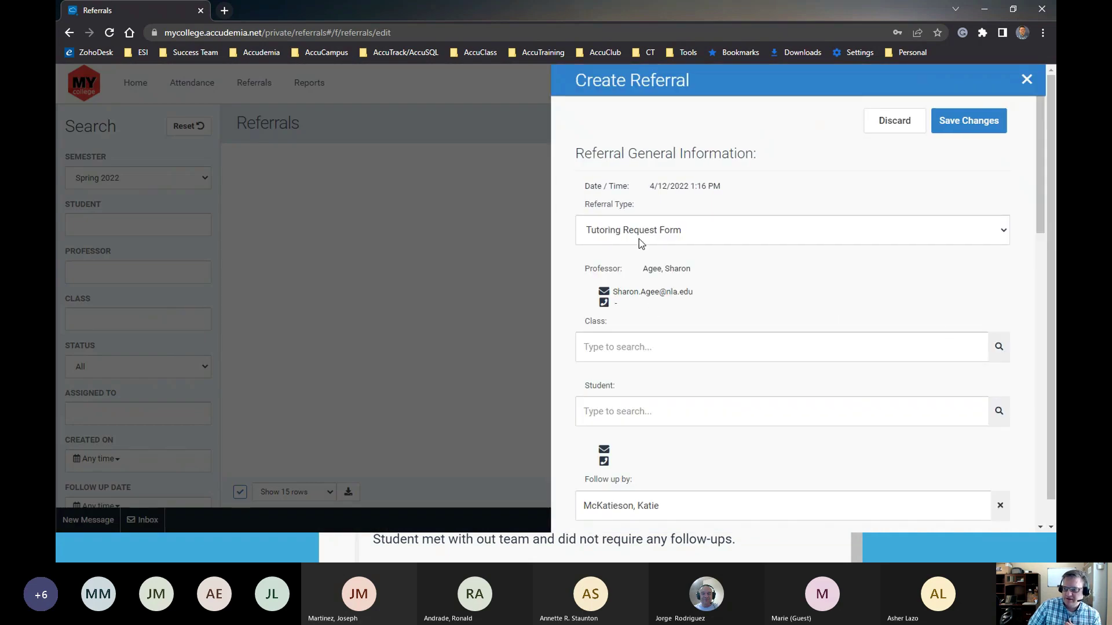
pyautogui.click(670, 237)
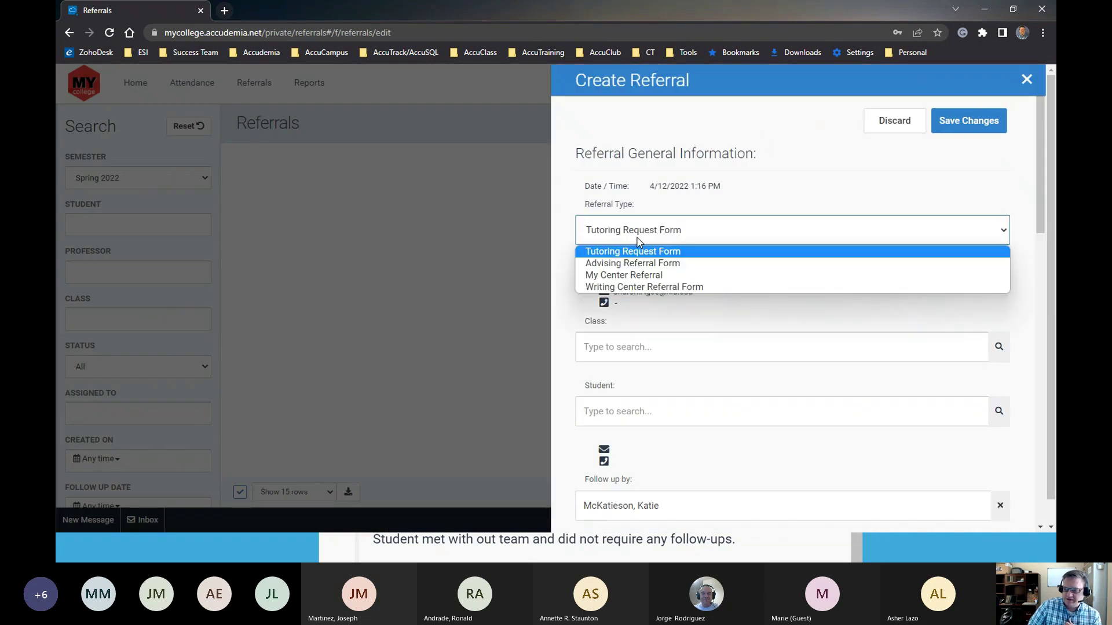
pyautogui.click(632, 287)
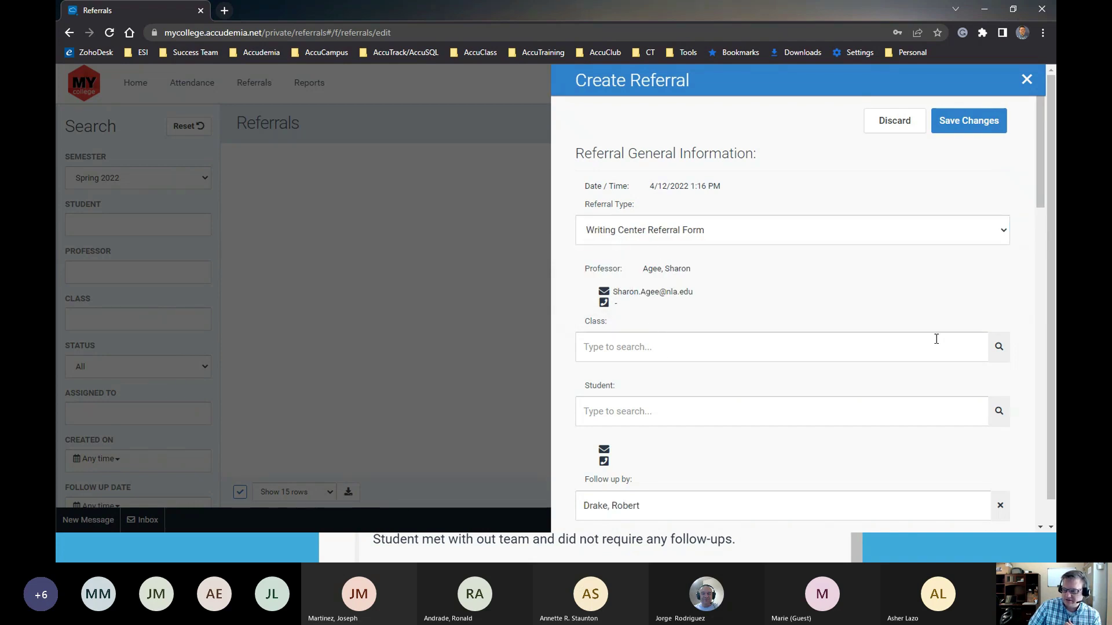
pyautogui.click(1006, 349)
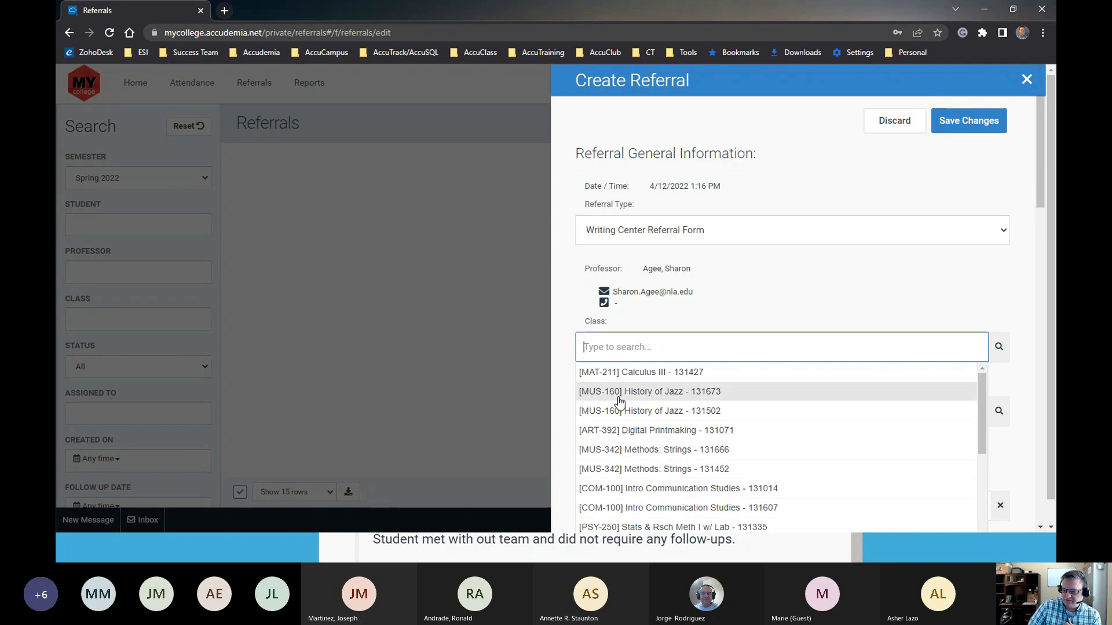
pyautogui.scroll(-2, 678, 397)
pyautogui.scroll(-3, 678, 396)
pyautogui.click(738, 330)
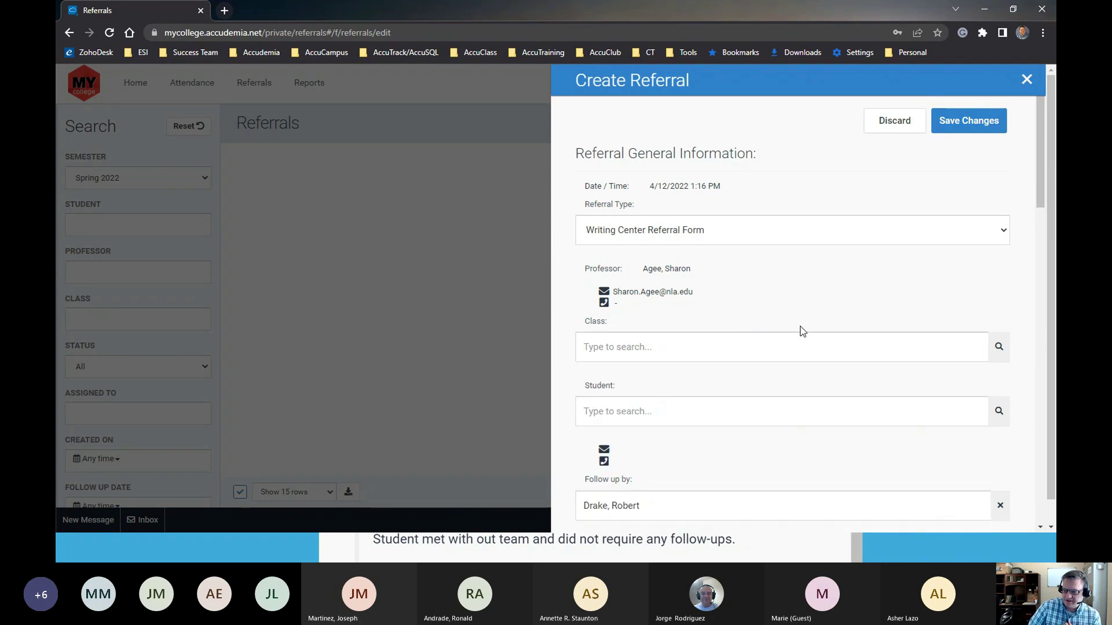
pyautogui.click(963, 127)
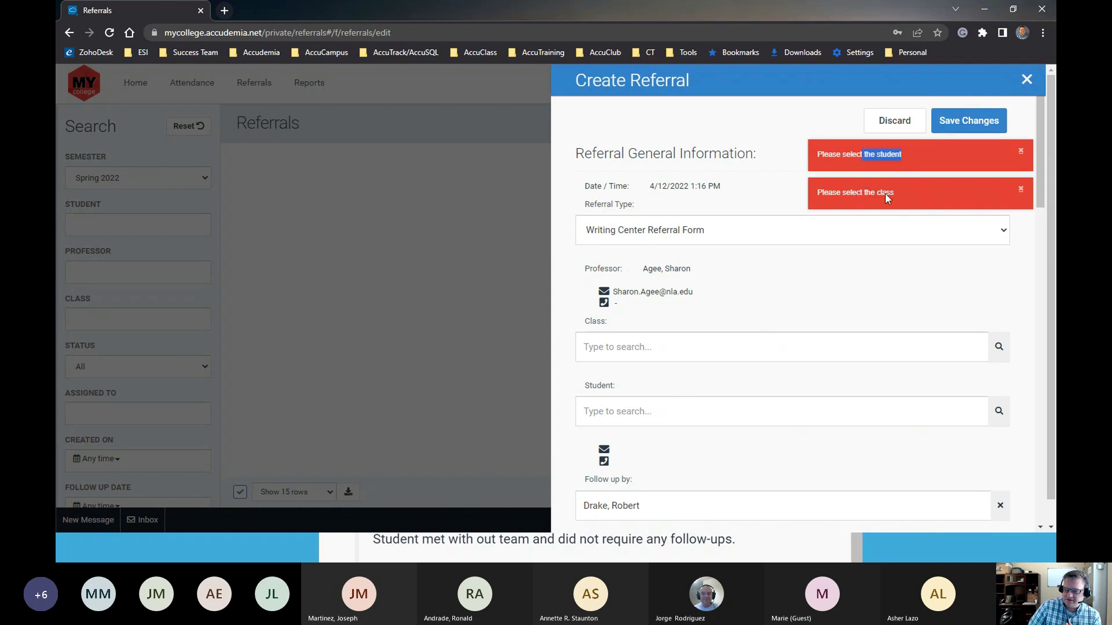
# Search 'college' to pick the [MAT-120-01] College Algebra class, then choose the referred student
pyautogui.click(1020, 152)
pyautogui.click(1021, 190)
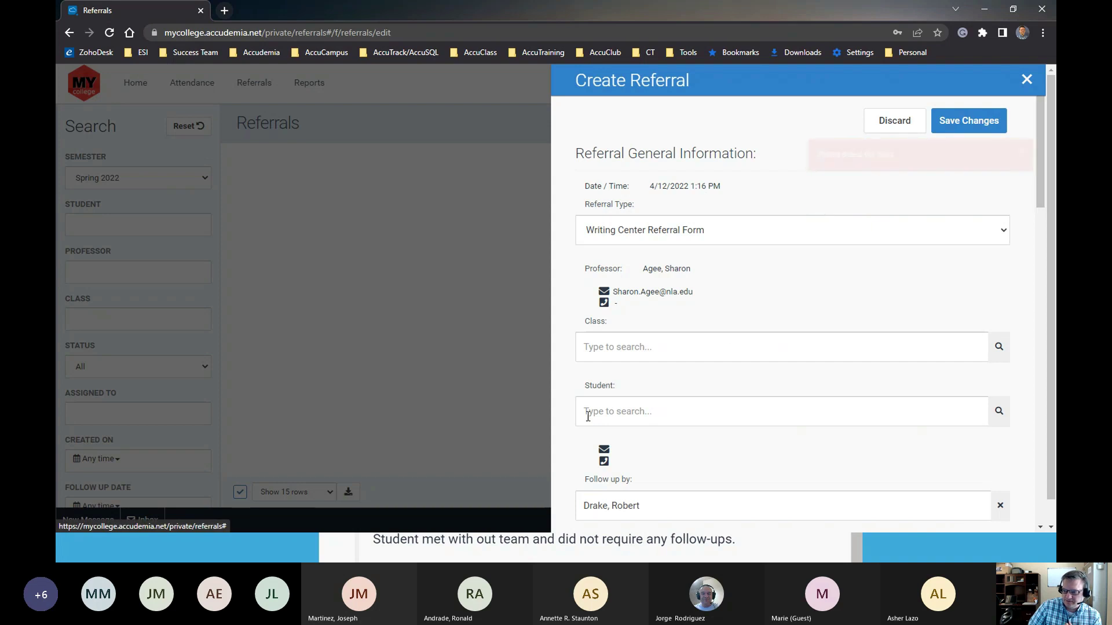
pyautogui.scroll(-1, 694, 376)
pyautogui.click(994, 286)
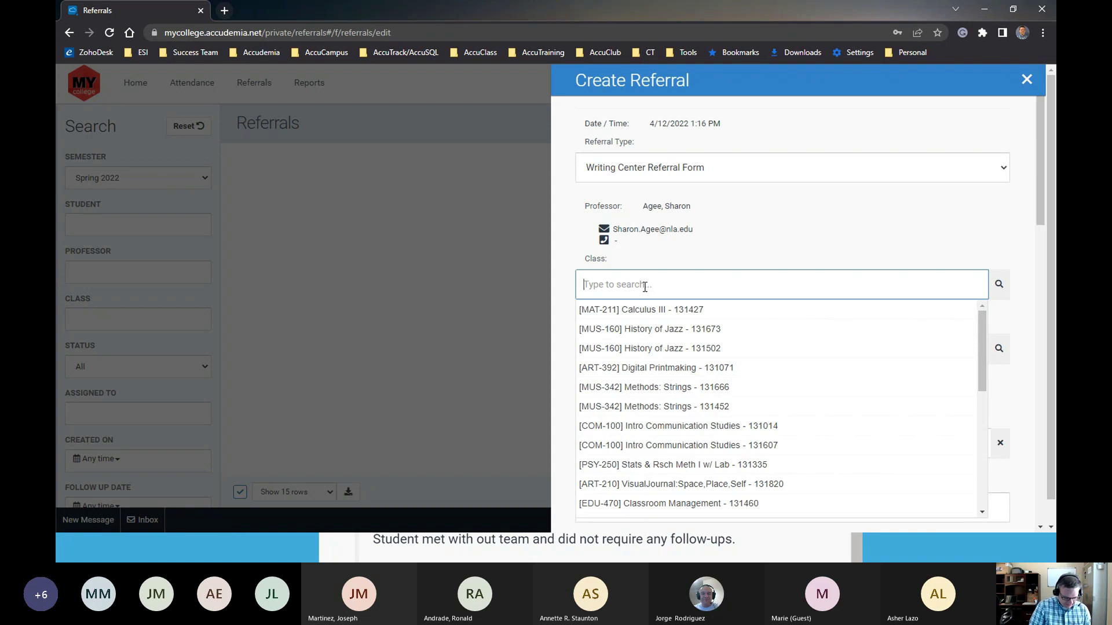
pyautogui.write('college')
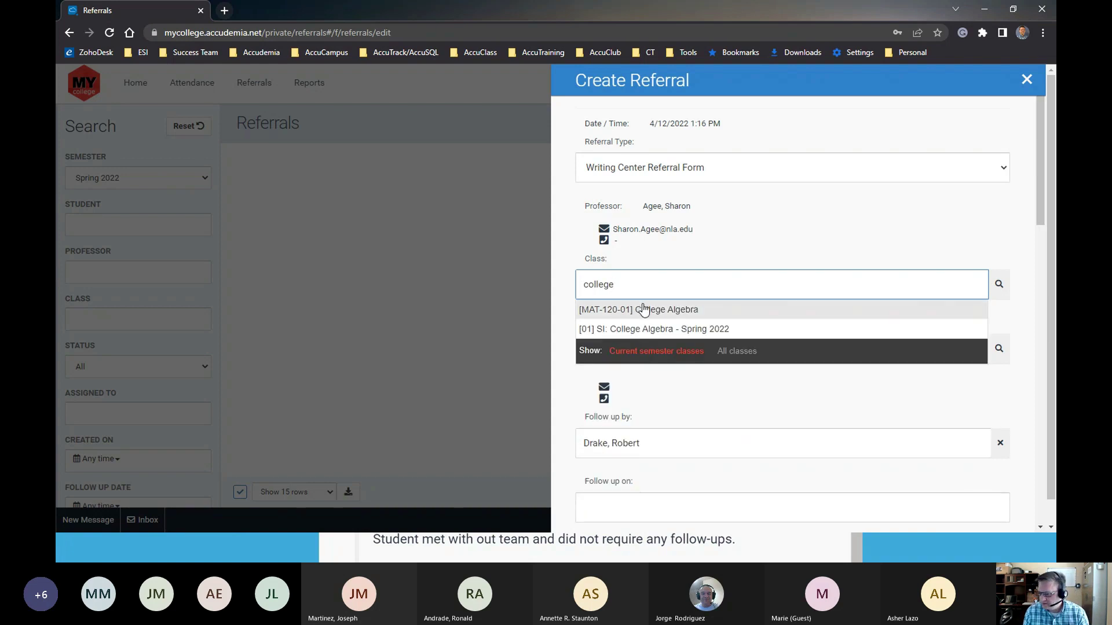
pyautogui.click(652, 312)
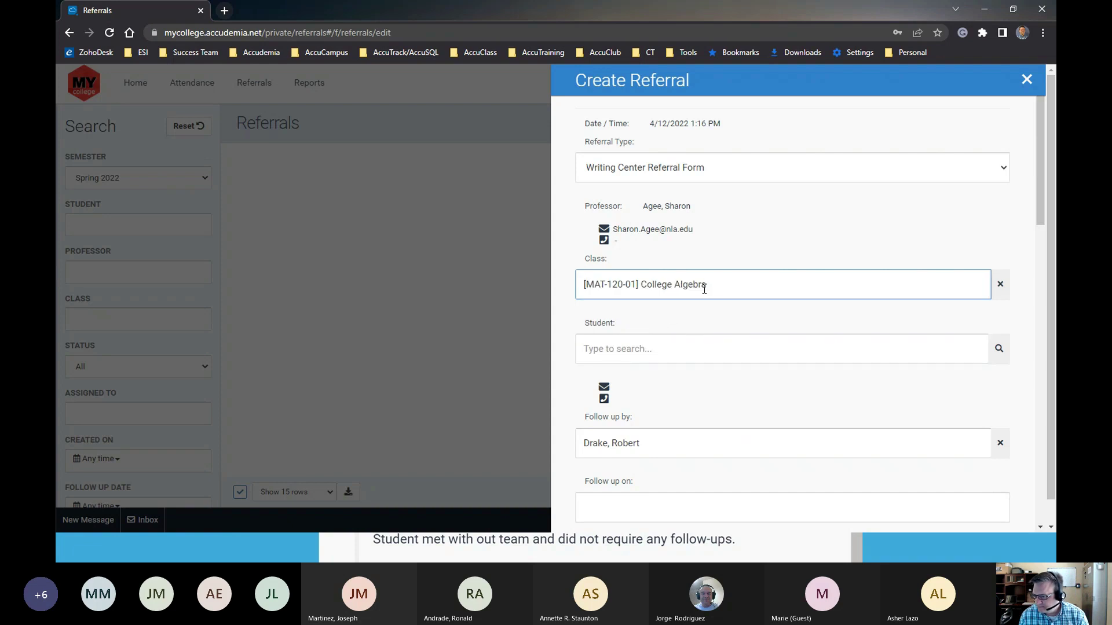
pyautogui.click(1002, 345)
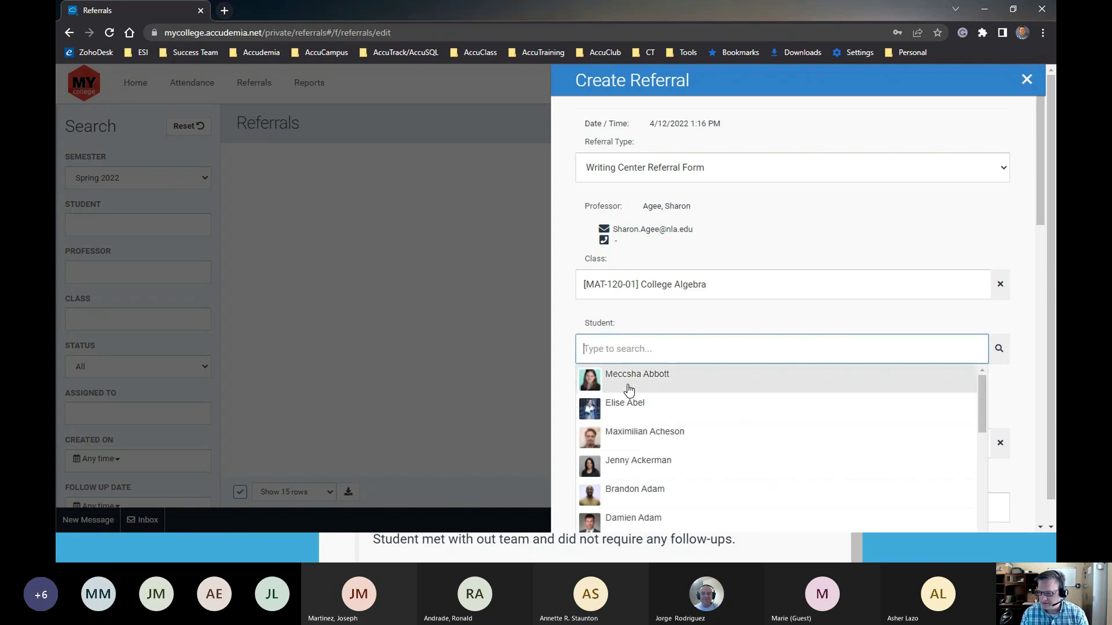
pyautogui.click(631, 389)
# Check the assigned follow-up person and set the follow-up date to April 22, 2022
pyautogui.click(710, 447)
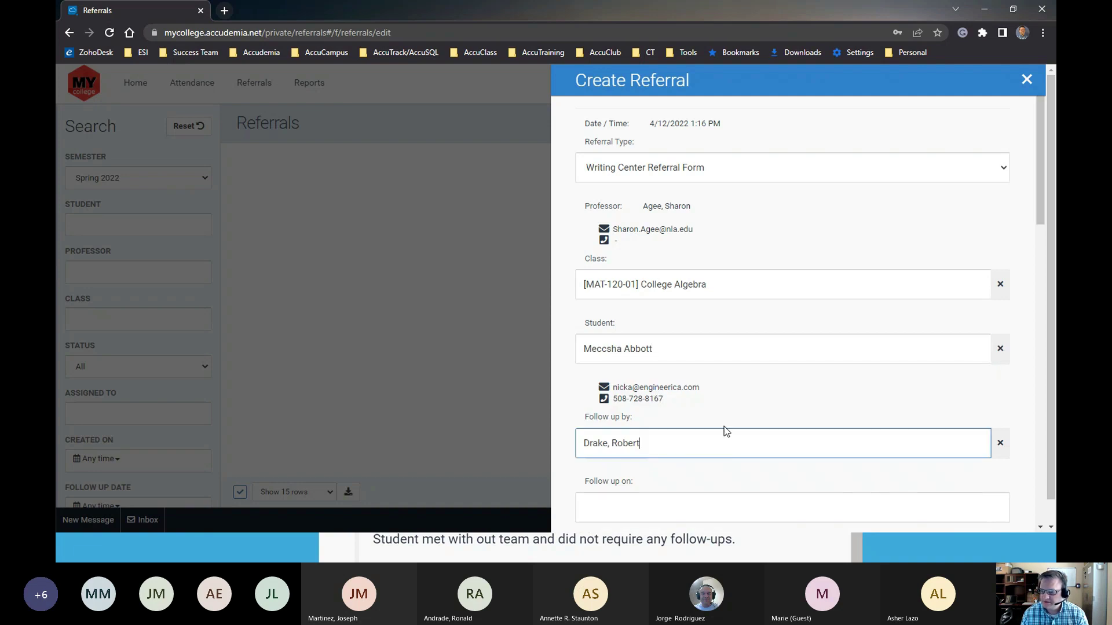
pyautogui.scroll(-3, 725, 432)
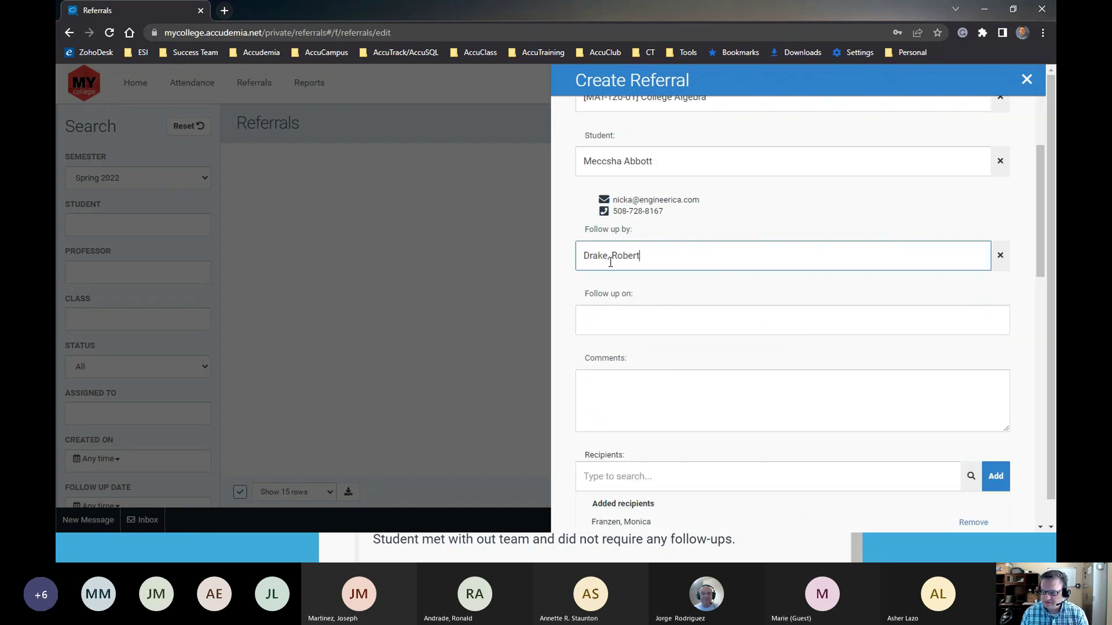
pyautogui.click(635, 324)
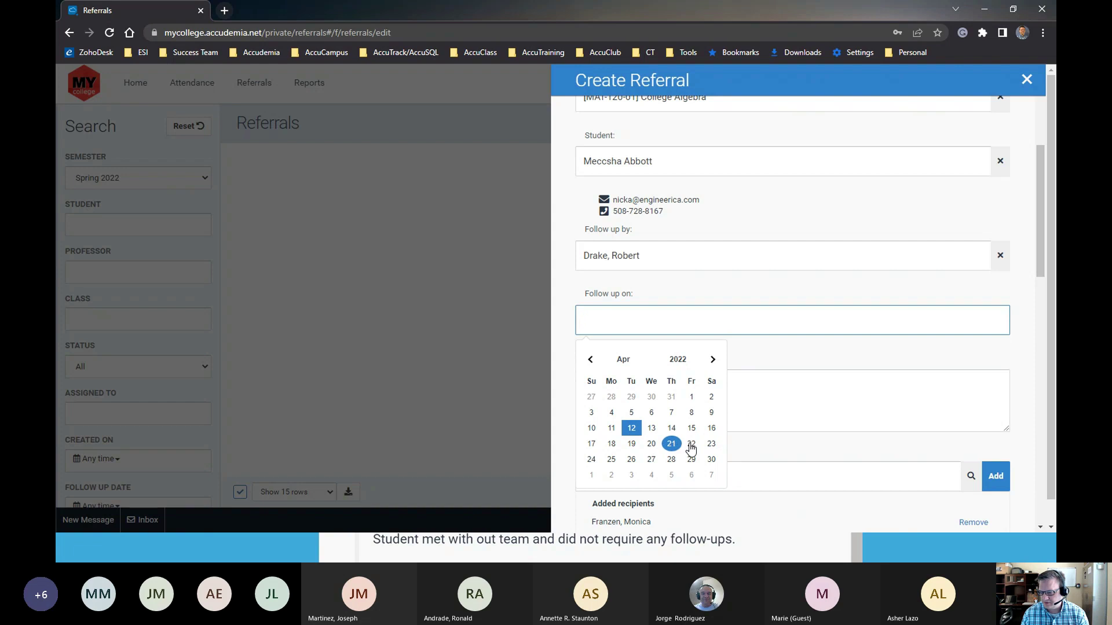
pyautogui.click(692, 446)
pyautogui.click(616, 420)
# Read the student-notification notice, then tick Tutoring under Recommendation
pyautogui.scroll(-5, 642, 400)
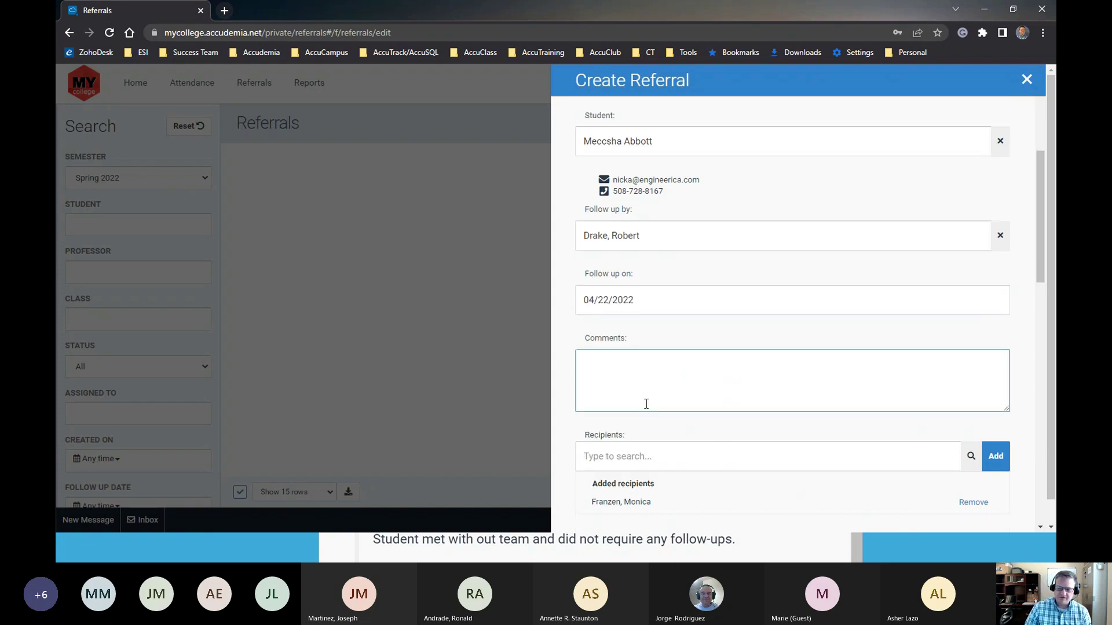
pyautogui.scroll(2, 637, 309)
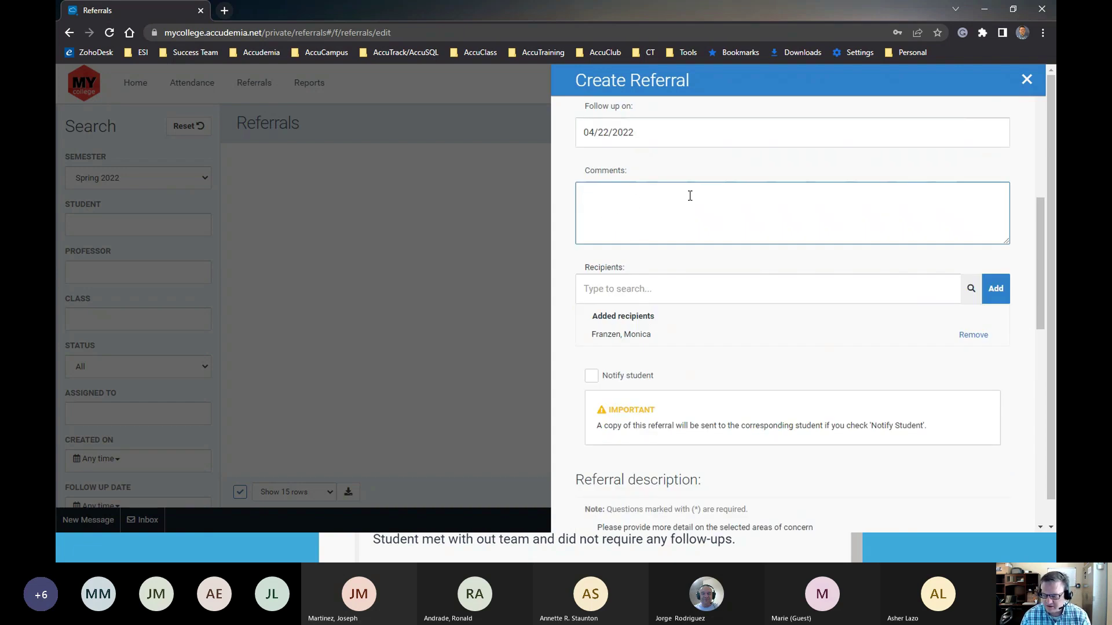
pyautogui.scroll(-2, 649, 389)
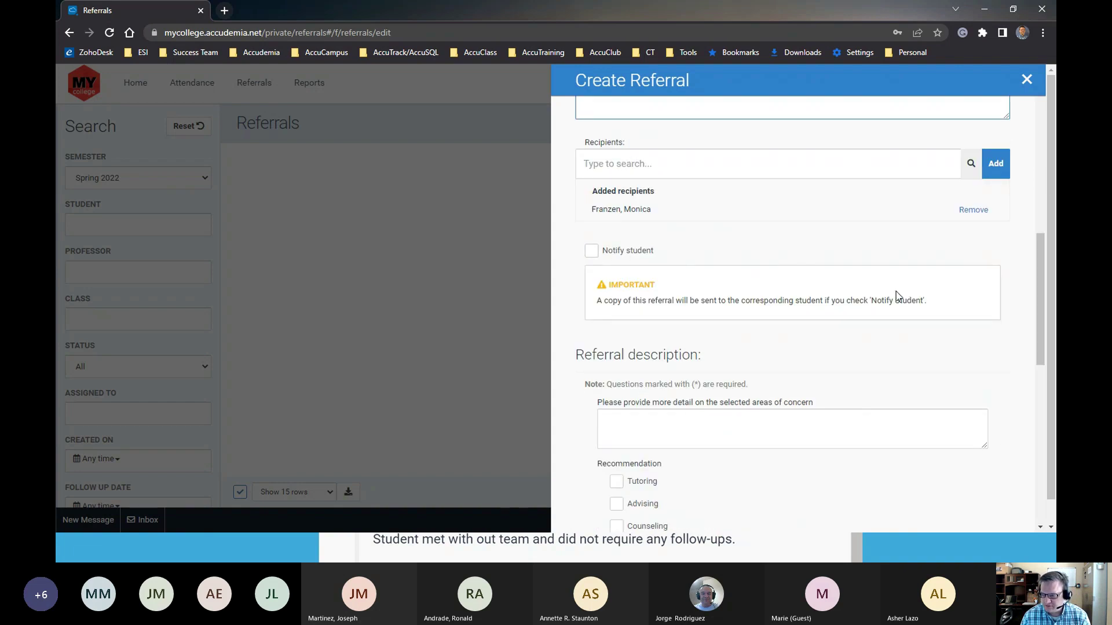
pyautogui.moveTo(933, 305); pyautogui.dragTo(592, 290)
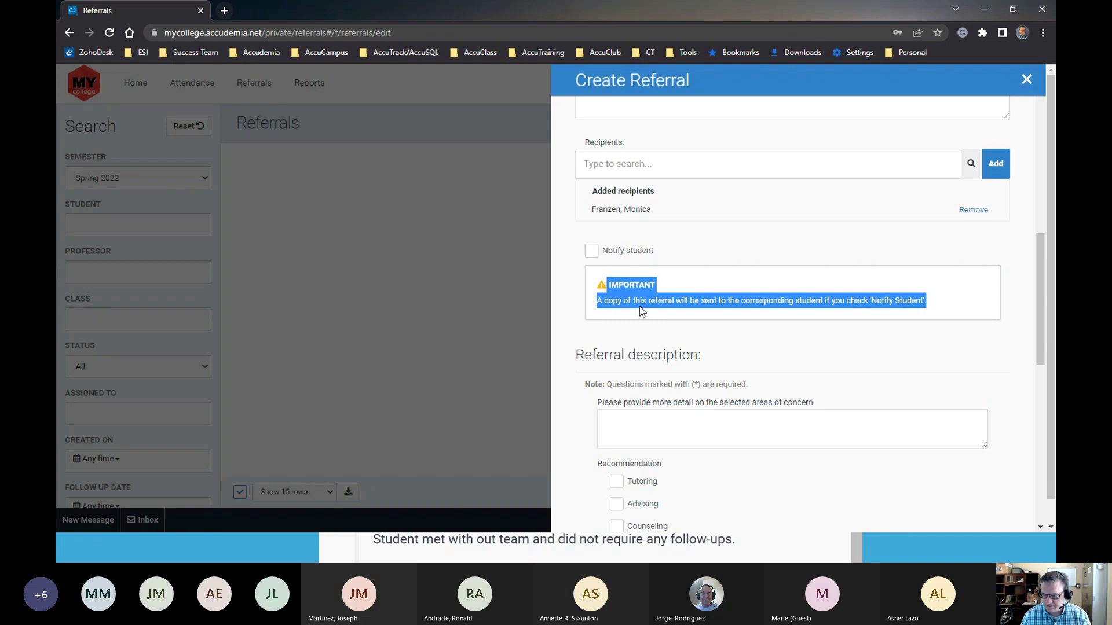
pyautogui.click(650, 347)
pyautogui.scroll(-3, 656, 379)
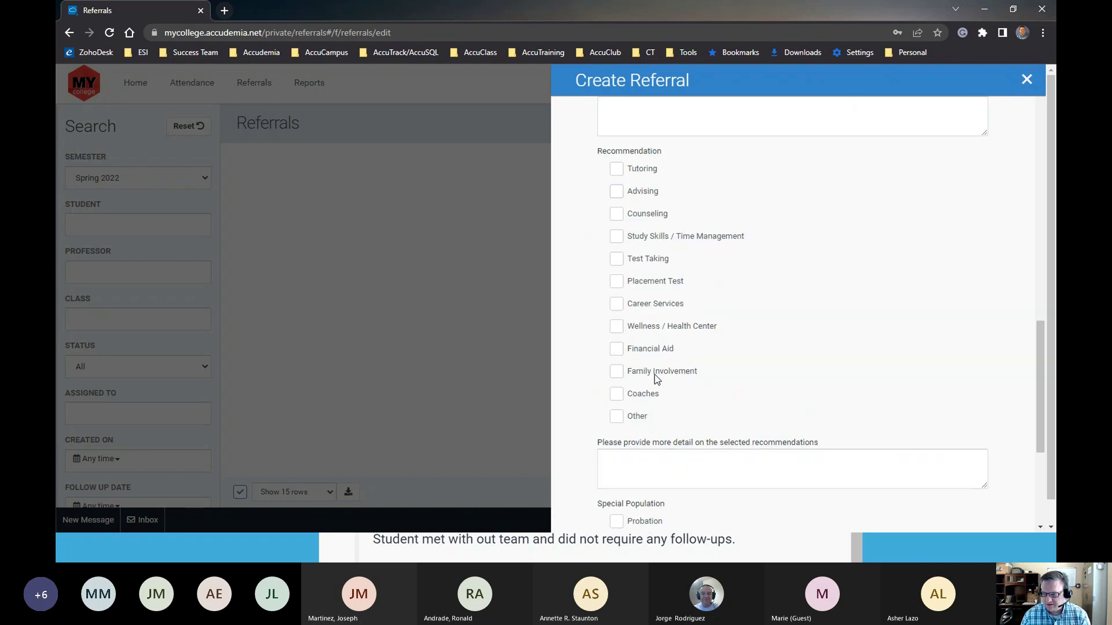
pyautogui.scroll(2, 612, 237)
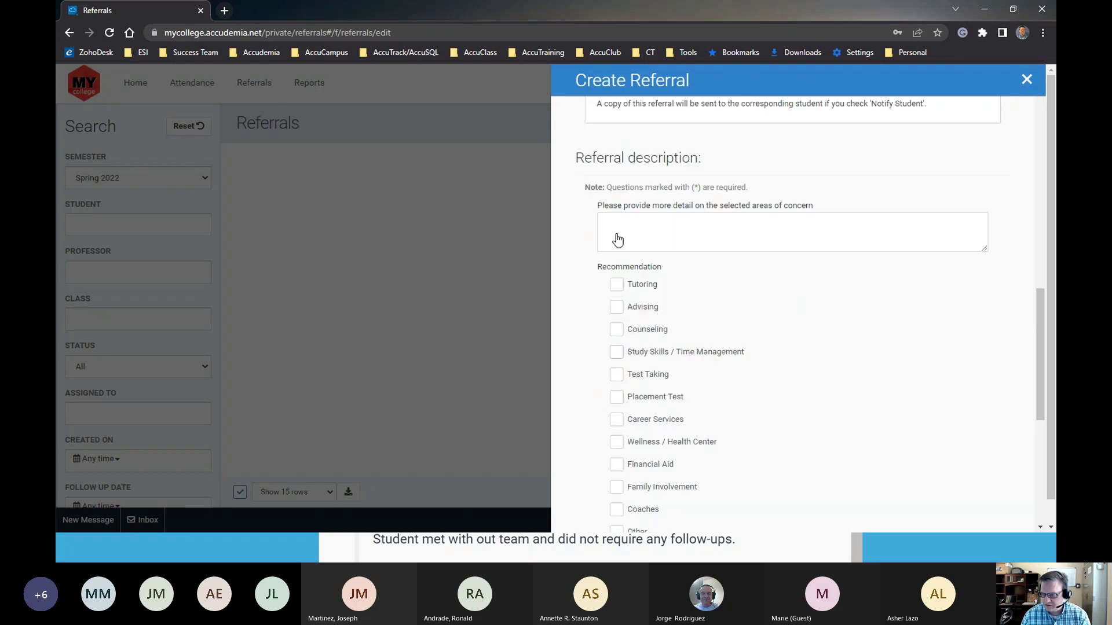
pyautogui.scroll(2, 630, 272)
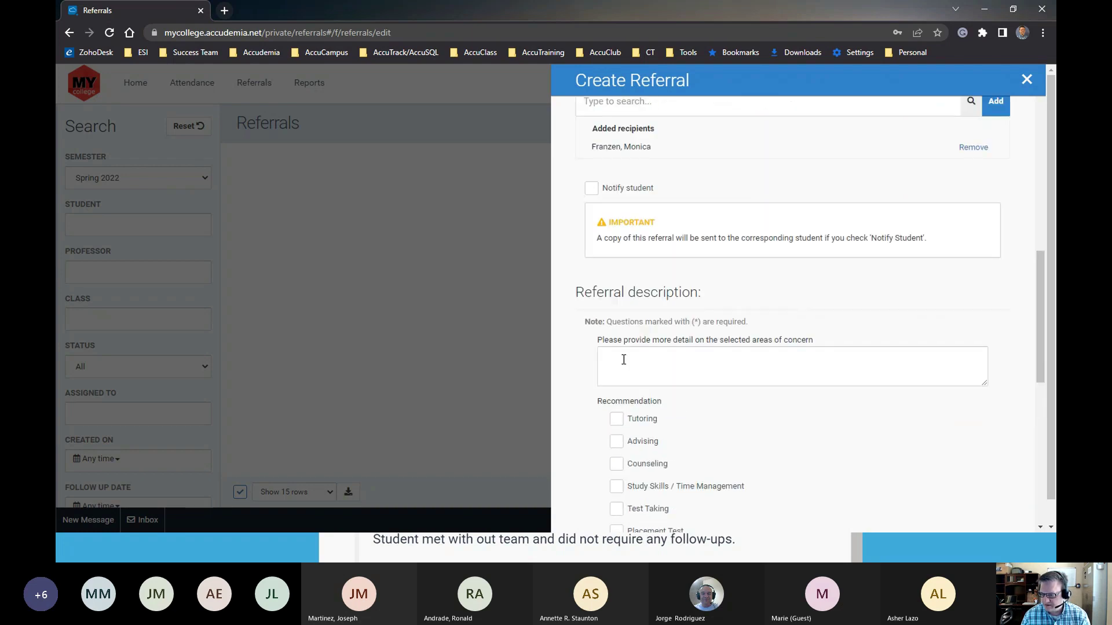
pyautogui.scroll(2, 631, 362)
pyautogui.scroll(-3, 632, 368)
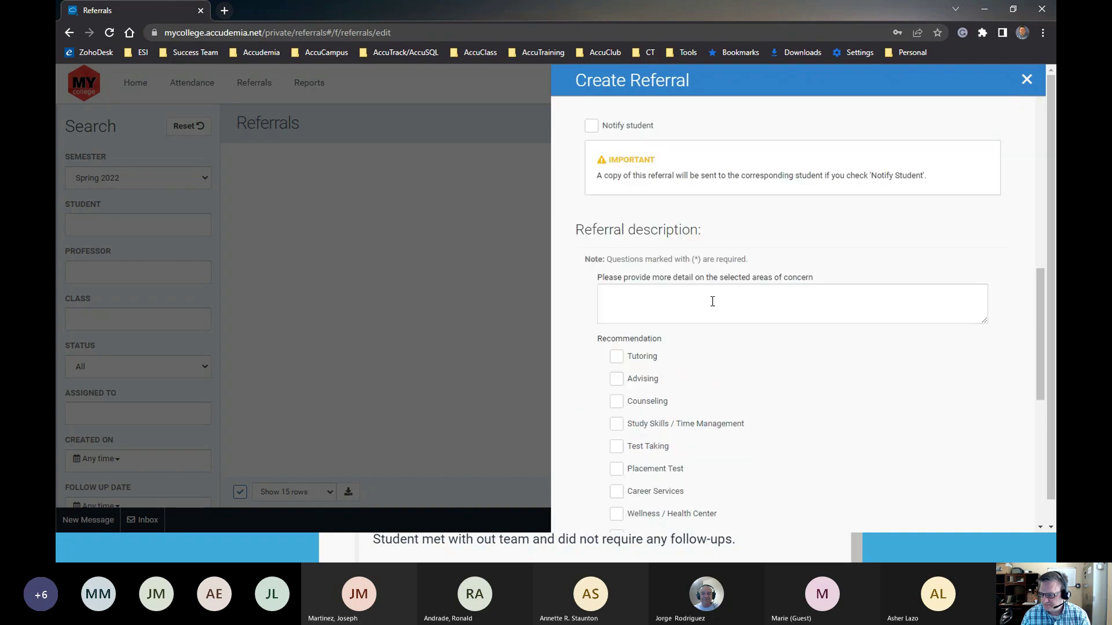
pyautogui.scroll(-3, 663, 363)
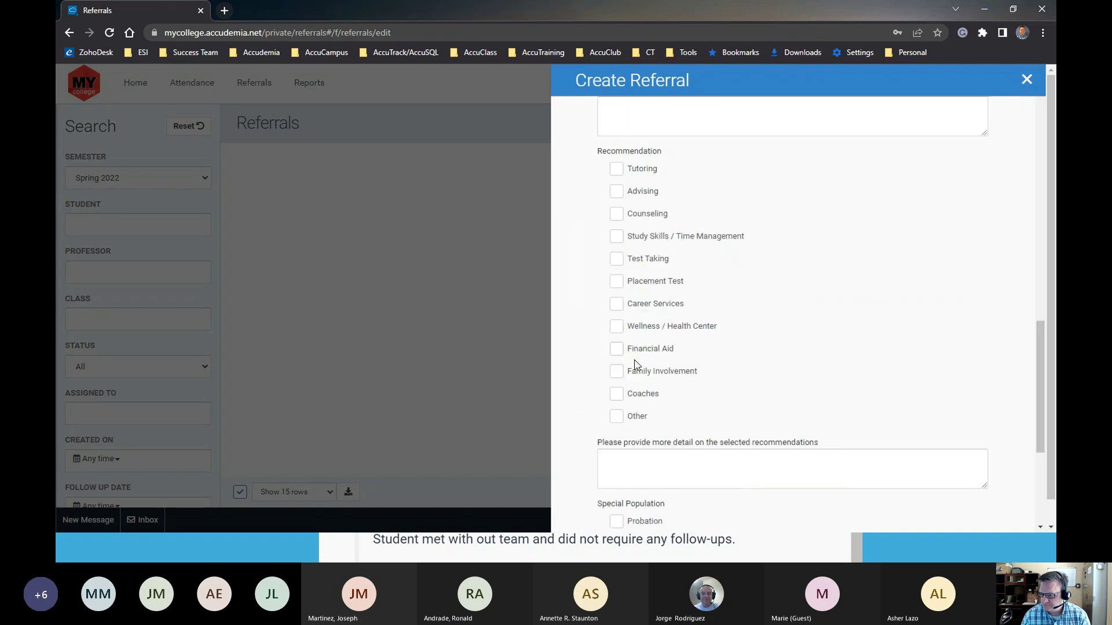
pyautogui.click(619, 171)
# Tick Other under Special Population and return to the top of the form
pyautogui.scroll(-3, 636, 388)
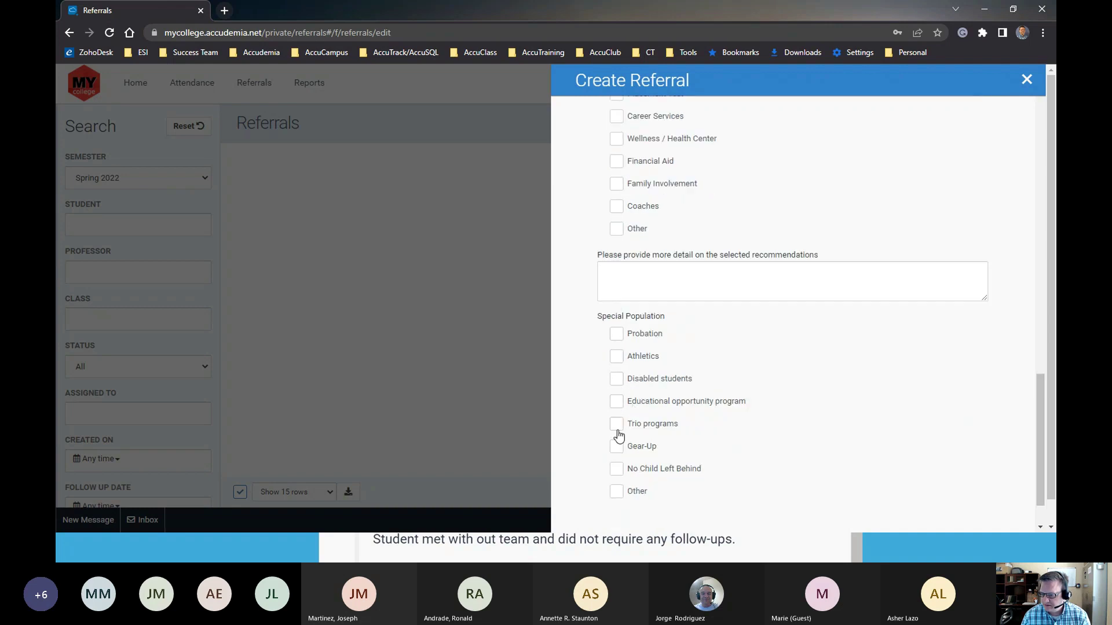
pyautogui.scroll(-1, 620, 455)
pyautogui.scroll(10, 622, 418)
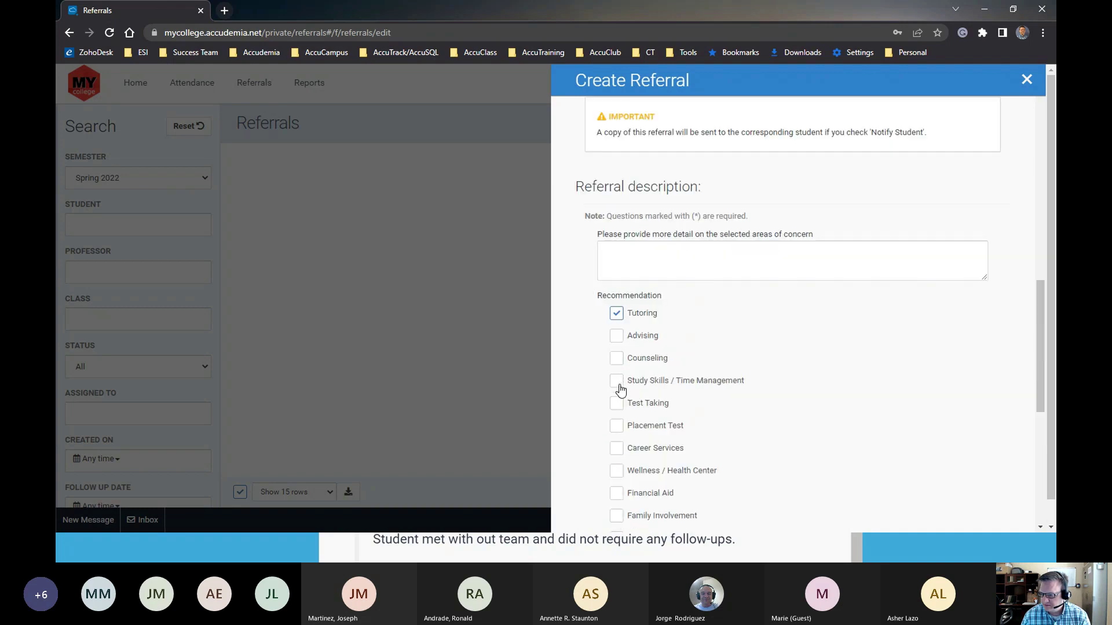
pyautogui.scroll(5, 619, 391)
pyautogui.scroll(-11, 619, 390)
pyautogui.scroll(-3, 618, 387)
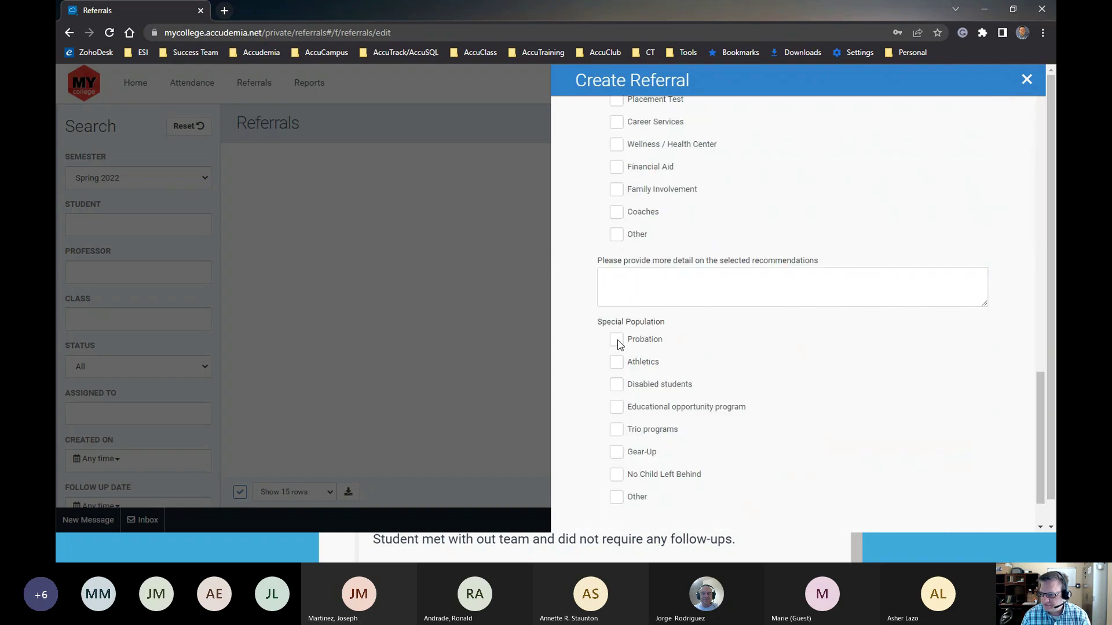
pyautogui.scroll(4, 618, 476)
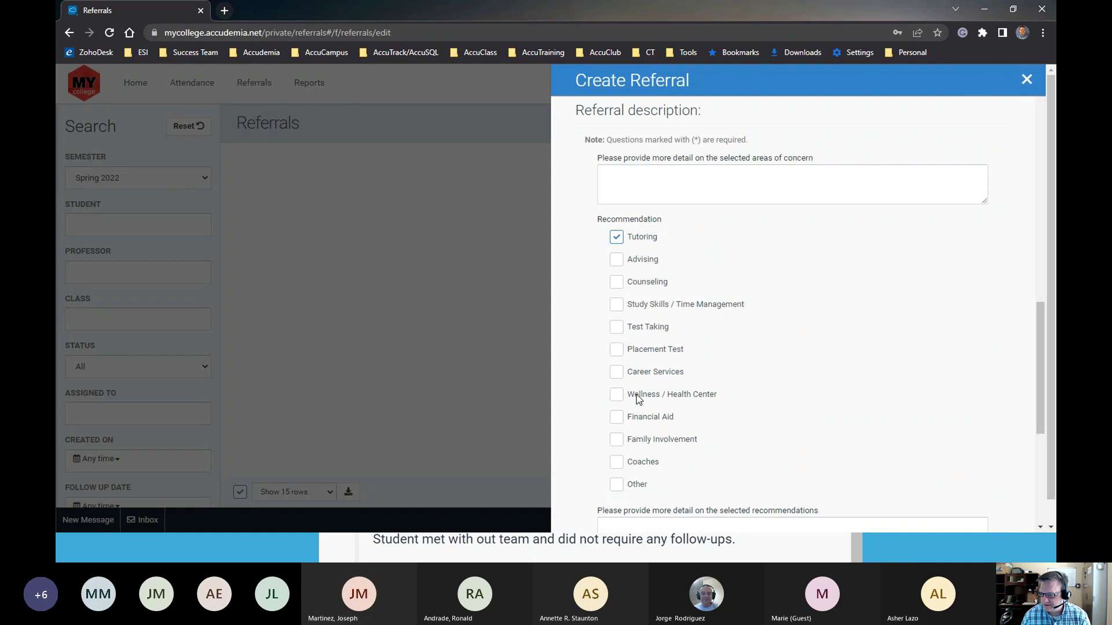
pyautogui.scroll(-2, 634, 412)
pyautogui.scroll(-3, 637, 419)
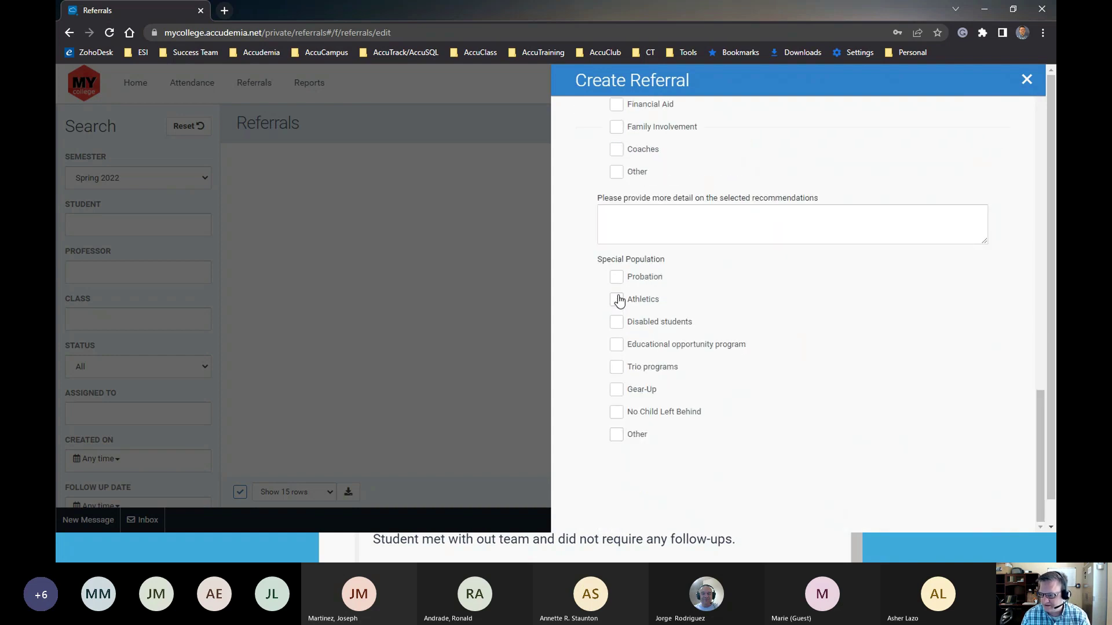
pyautogui.click(616, 435)
pyautogui.scroll(9, 689, 420)
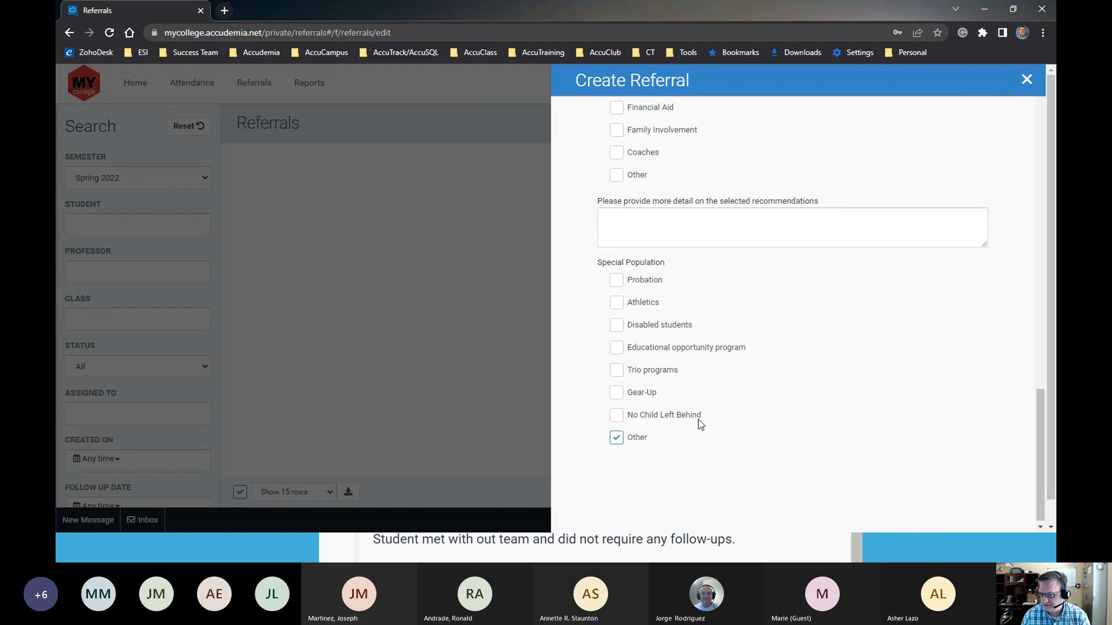
pyautogui.click(646, 426)
pyautogui.scroll(-2, 724, 455)
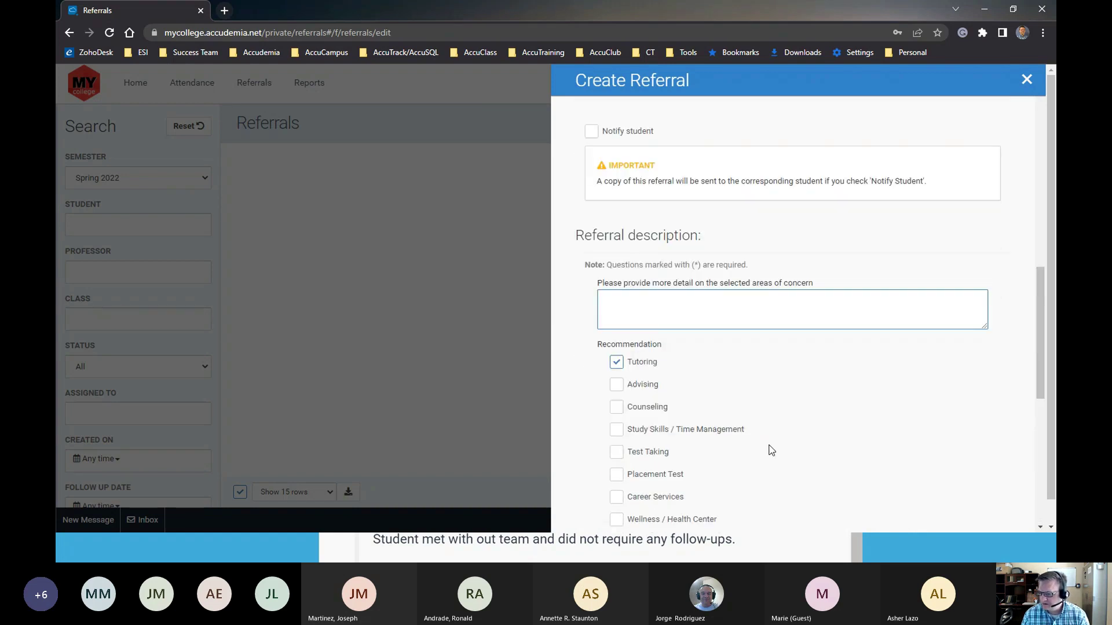
pyautogui.scroll(4, 822, 400)
pyautogui.scroll(8, 973, 296)
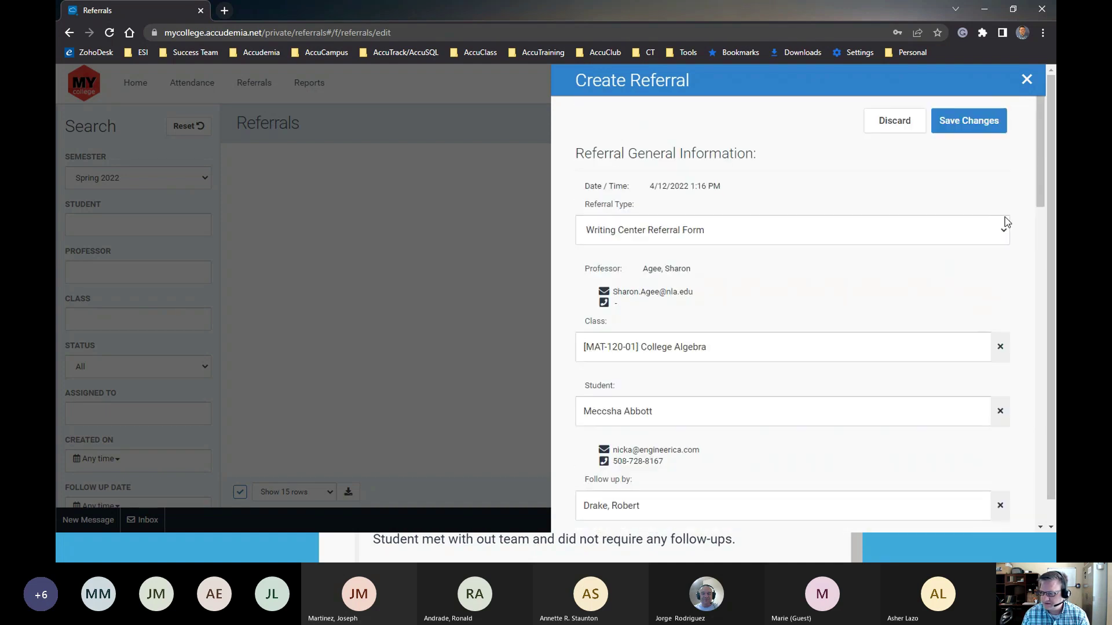
# Save the referral, then reopen it, clear its follow-up date and close it
pyautogui.click(967, 120)
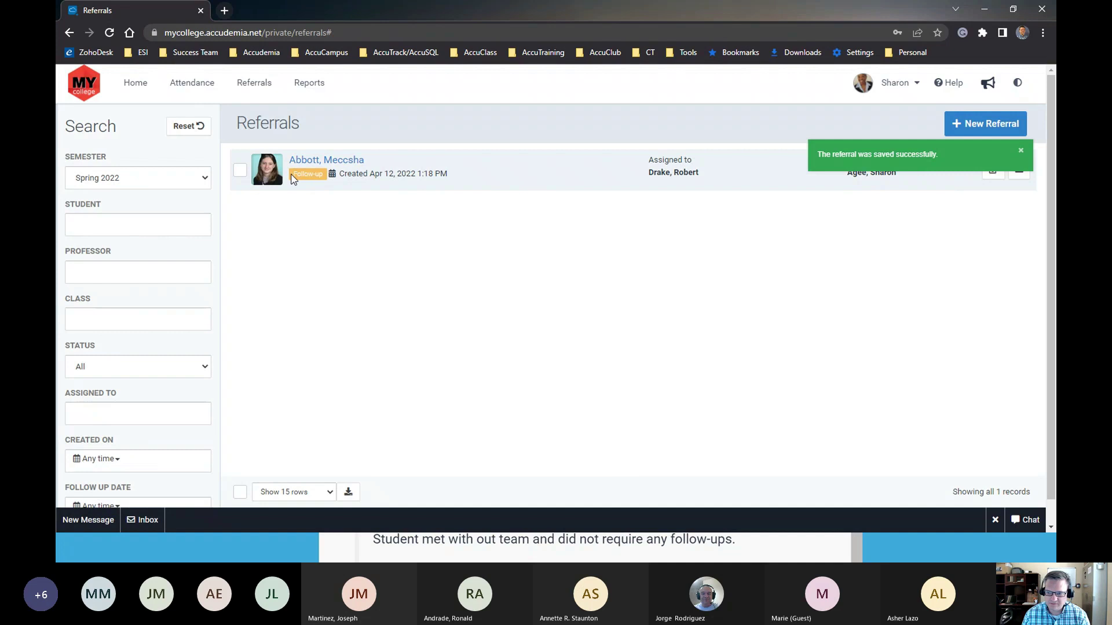
pyautogui.moveTo(291, 175); pyautogui.dragTo(325, 174)
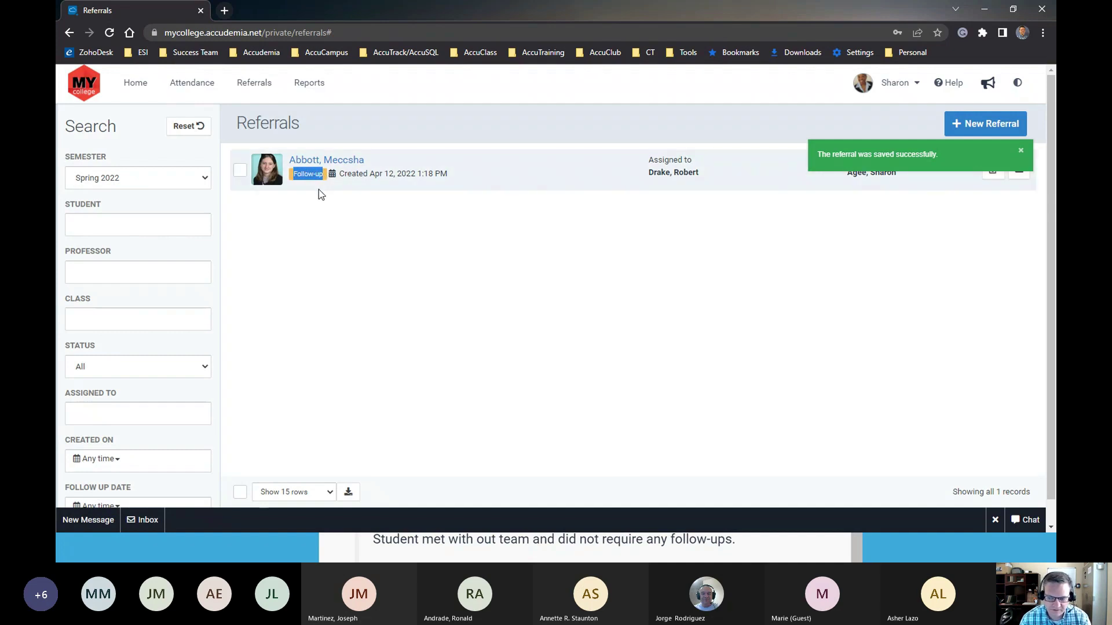
pyautogui.click(347, 161)
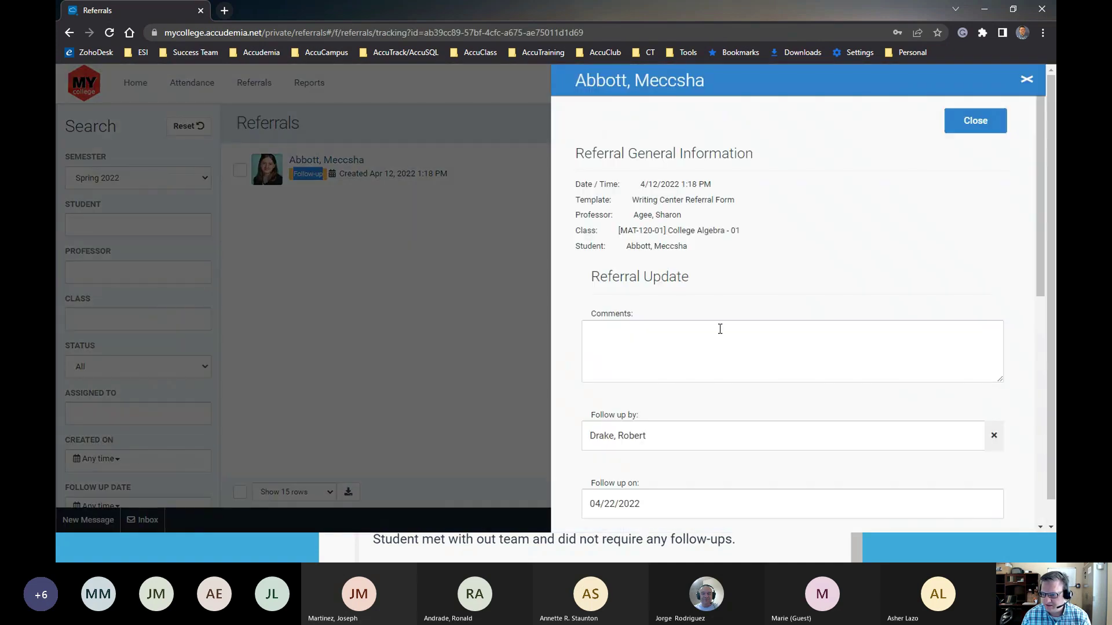
pyautogui.scroll(-3, 648, 418)
pyautogui.click(651, 318)
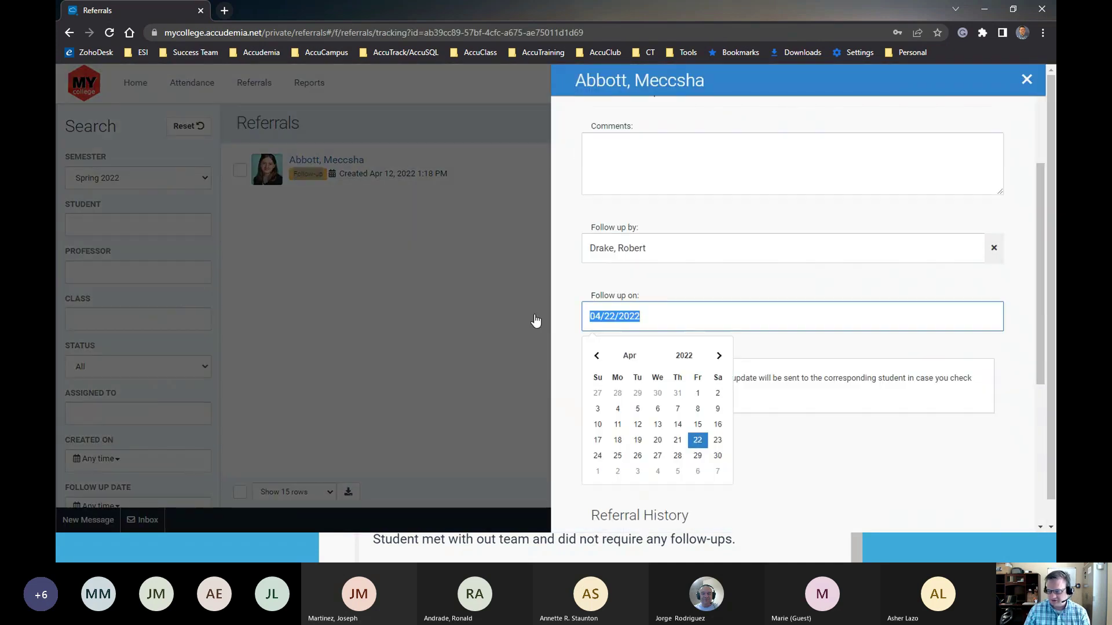
pyautogui.press('BackSpace')
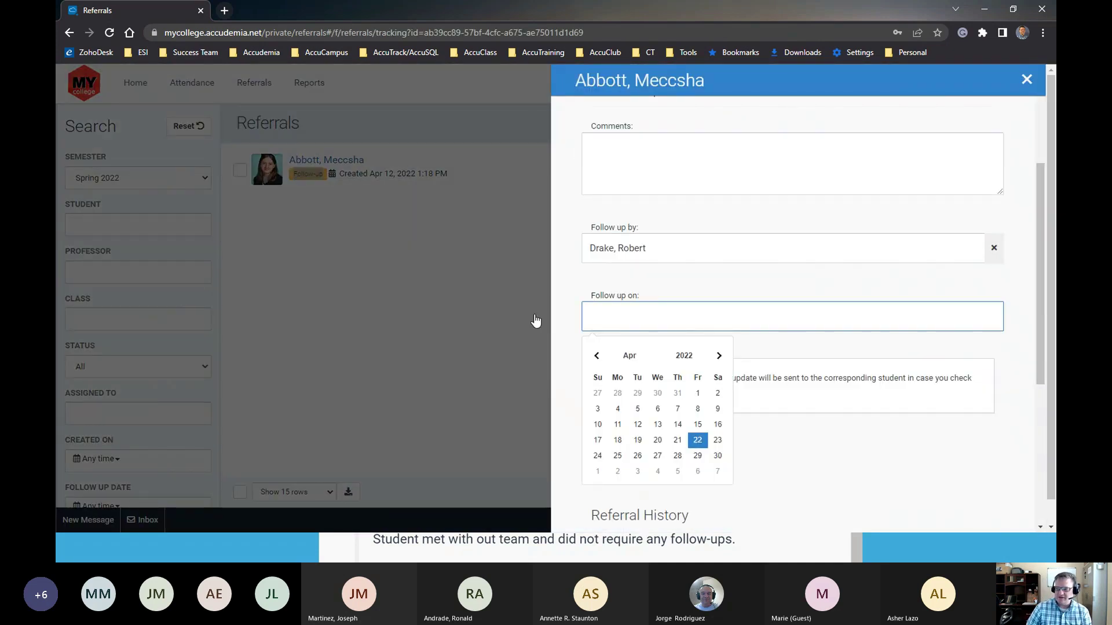
pyautogui.scroll(3, 921, 249)
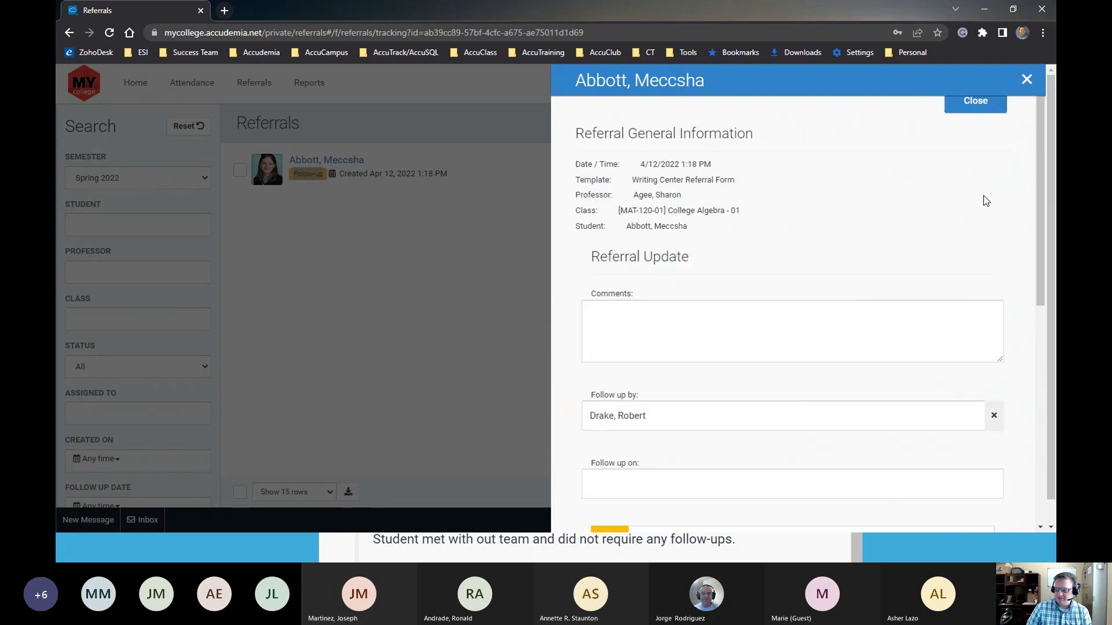
pyautogui.click(975, 122)
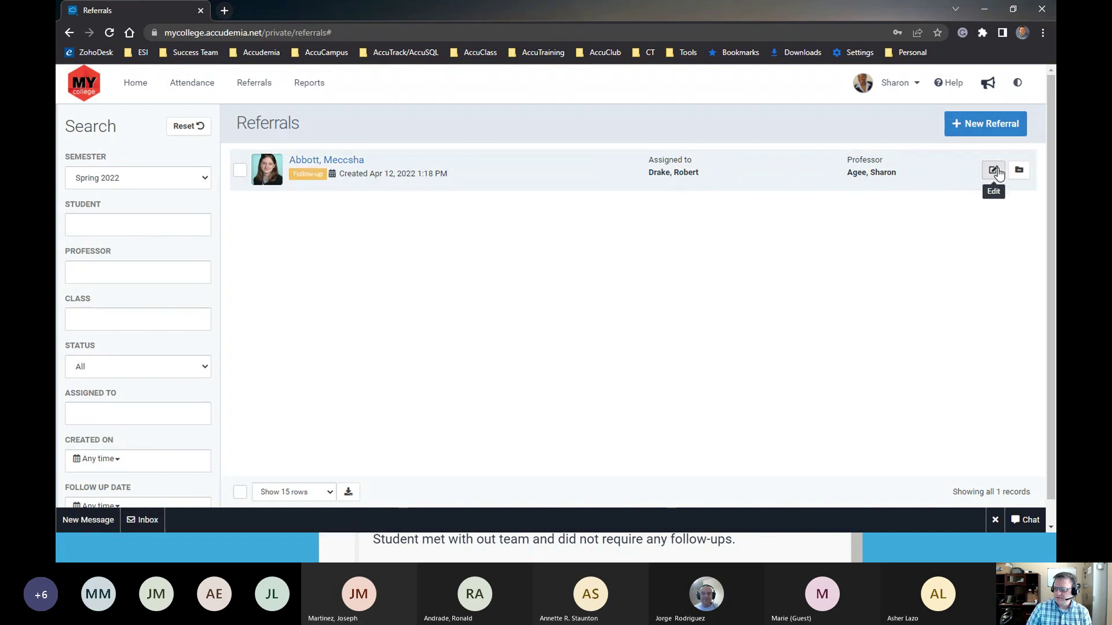
# Reopen the saved referral, scroll through its edit panel, then close it back to the list
pyautogui.click(993, 170)
pyautogui.scroll(-3, 676, 377)
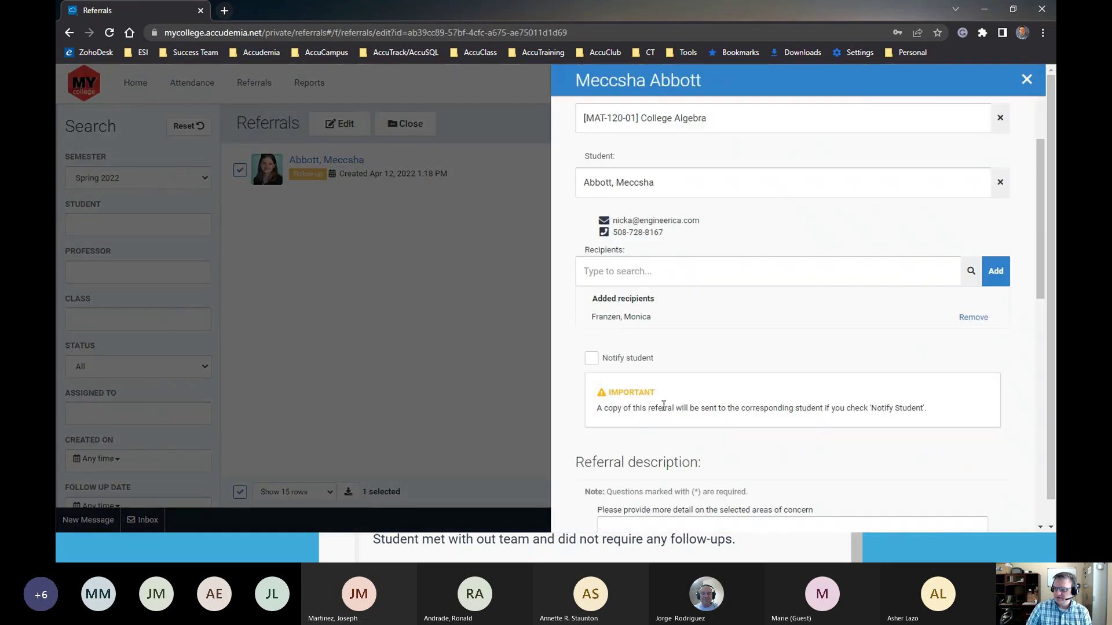
pyautogui.scroll(-3, 678, 400)
pyautogui.scroll(5, 672, 377)
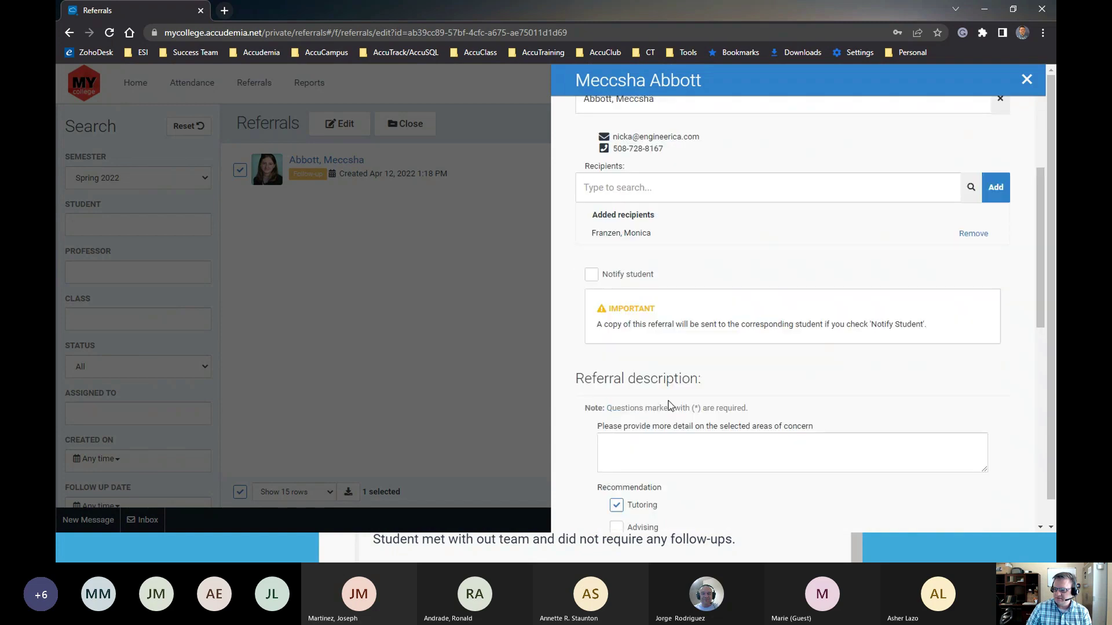
pyautogui.scroll(1, 692, 380)
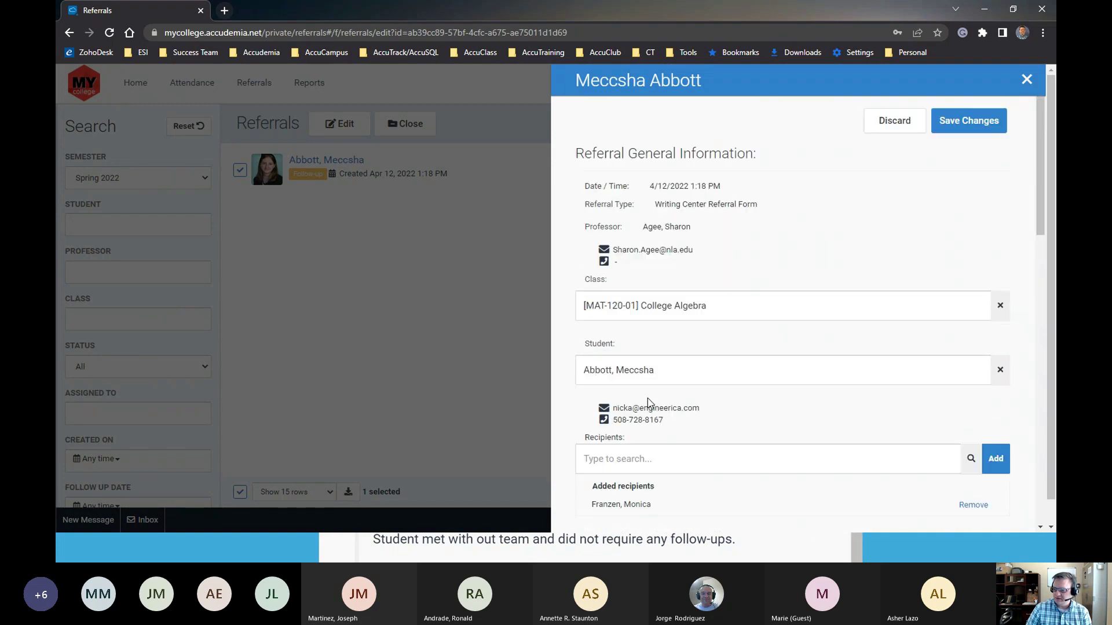
pyautogui.scroll(-12, 672, 394)
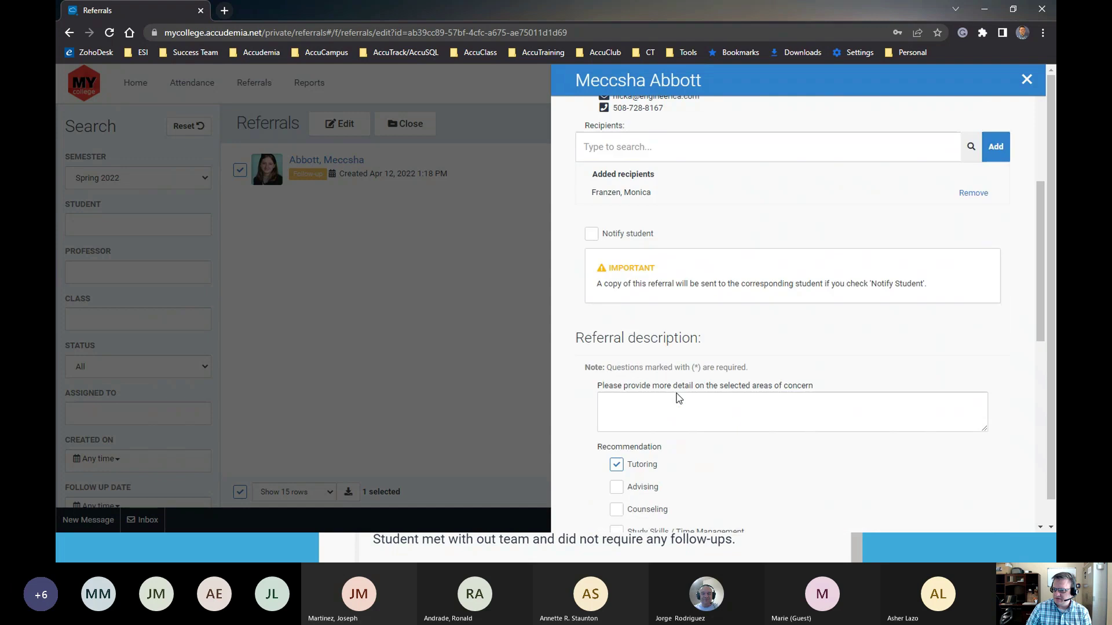
pyautogui.scroll(-2, 676, 394)
pyautogui.scroll(15, 677, 393)
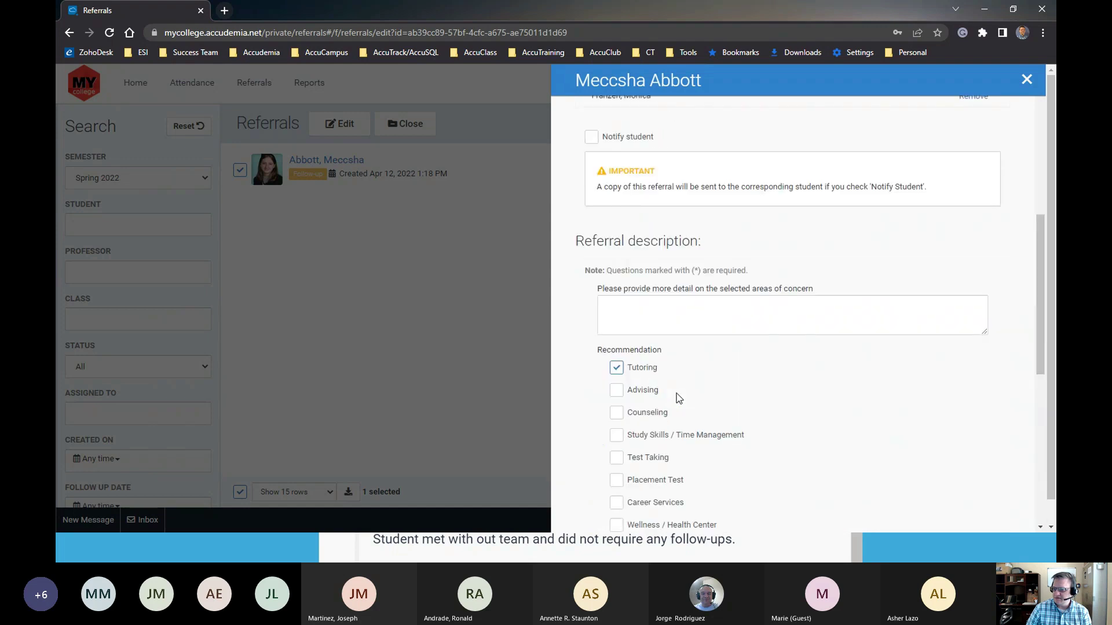
pyautogui.click(1023, 86)
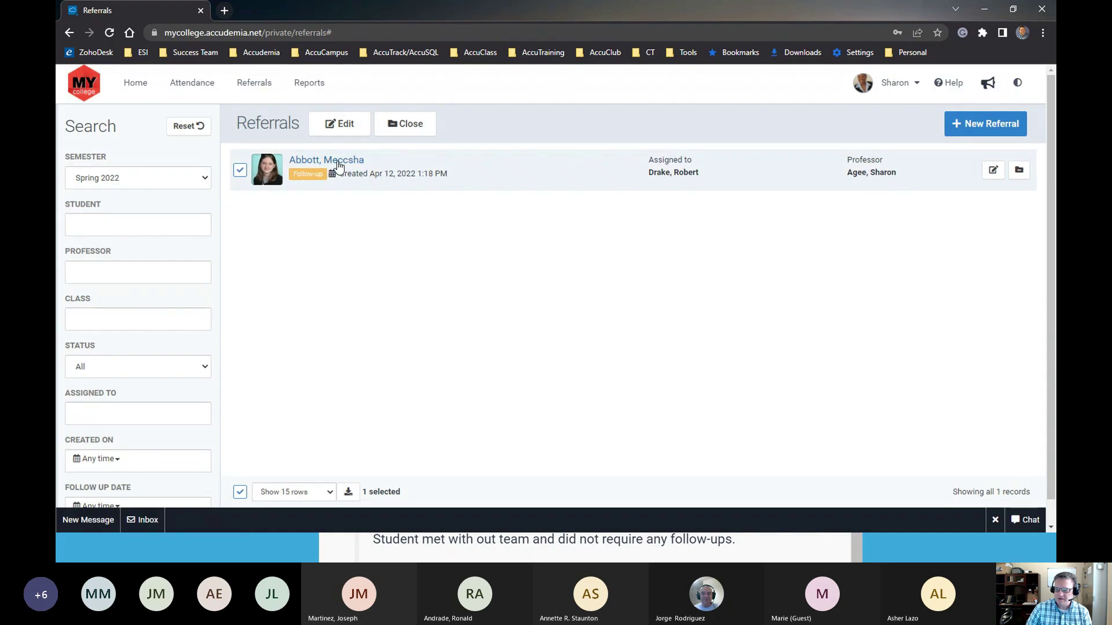
pyautogui.moveTo(292, 175); pyautogui.dragTo(326, 176)
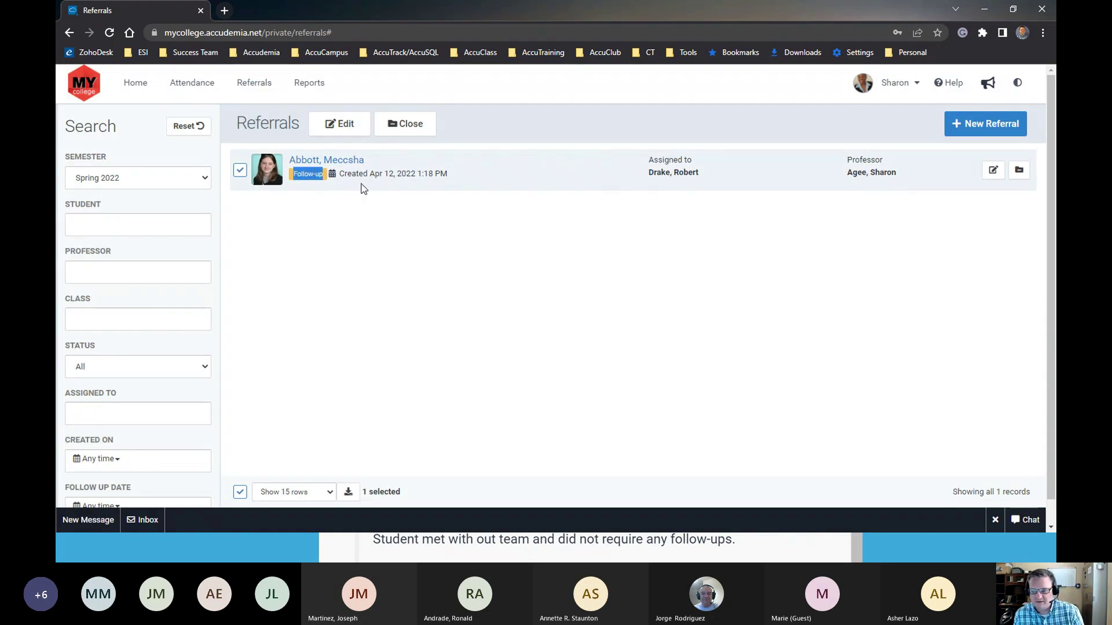
pyautogui.click(309, 180)
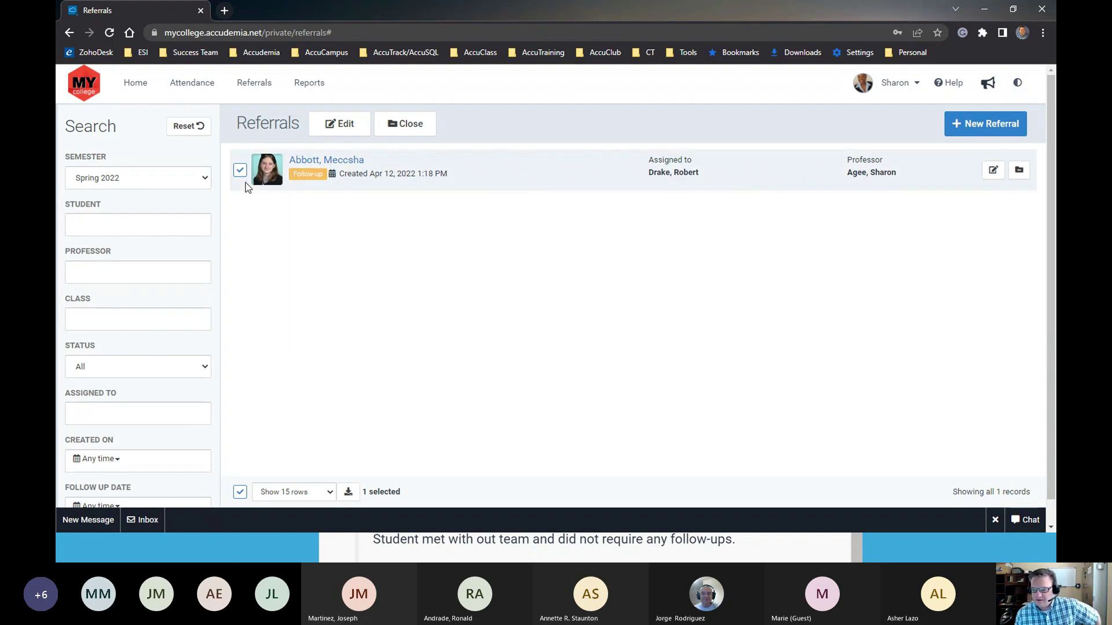
pyautogui.click(898, 86)
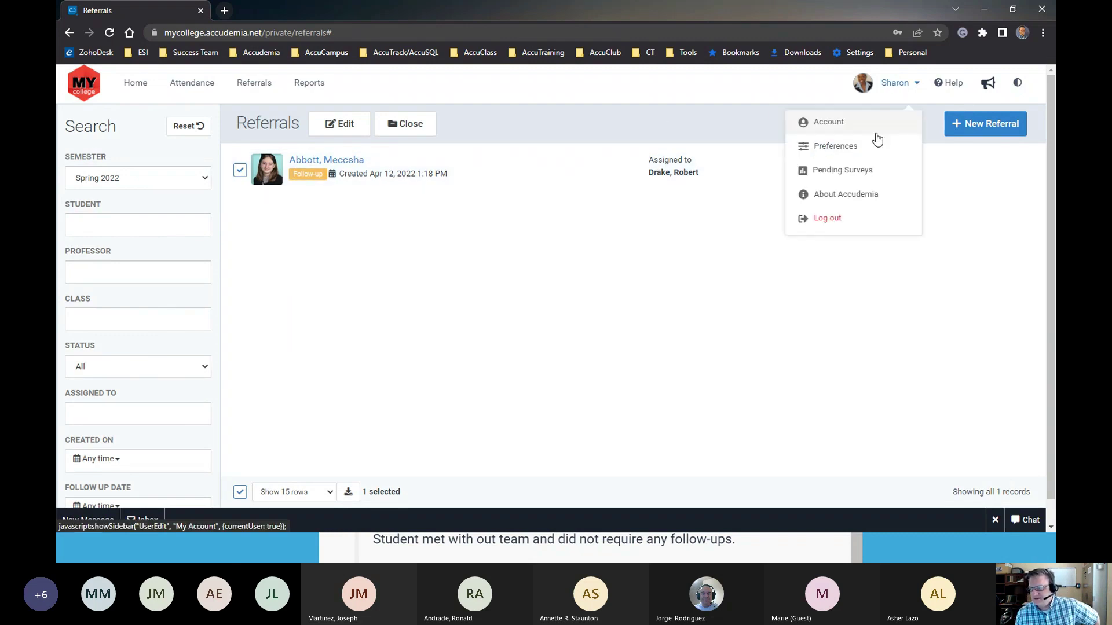
# Log out and sign in to a different staff account using saved credentials
pyautogui.click(826, 220)
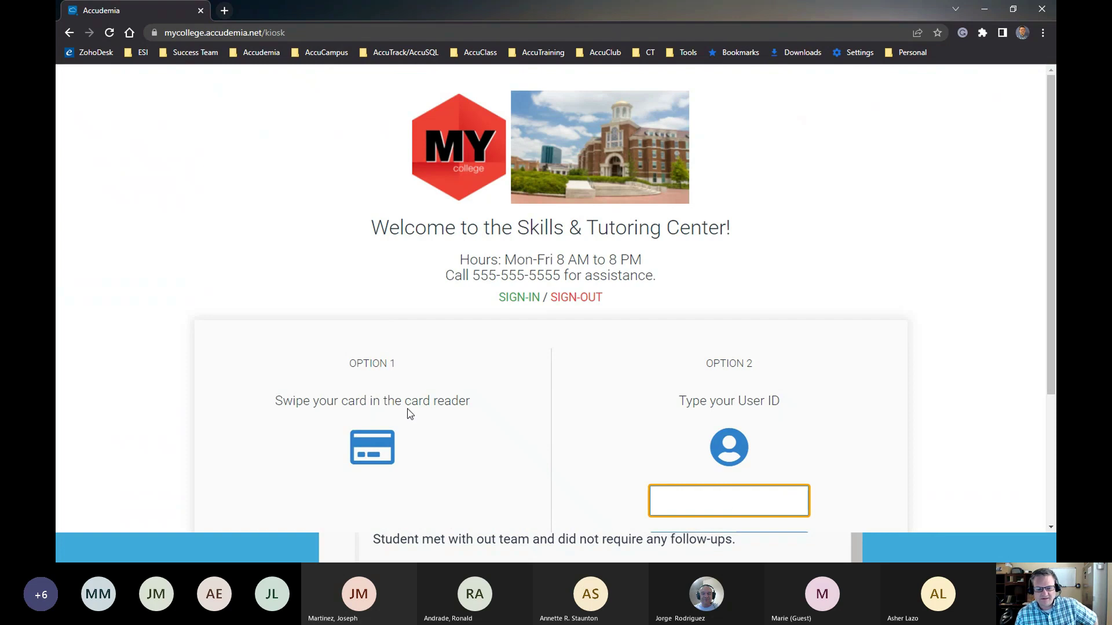
pyautogui.scroll(-4, 436, 418)
pyautogui.click(393, 472)
pyautogui.moveTo(727, 268); pyautogui.dragTo(649, 272)
pyautogui.click(695, 266)
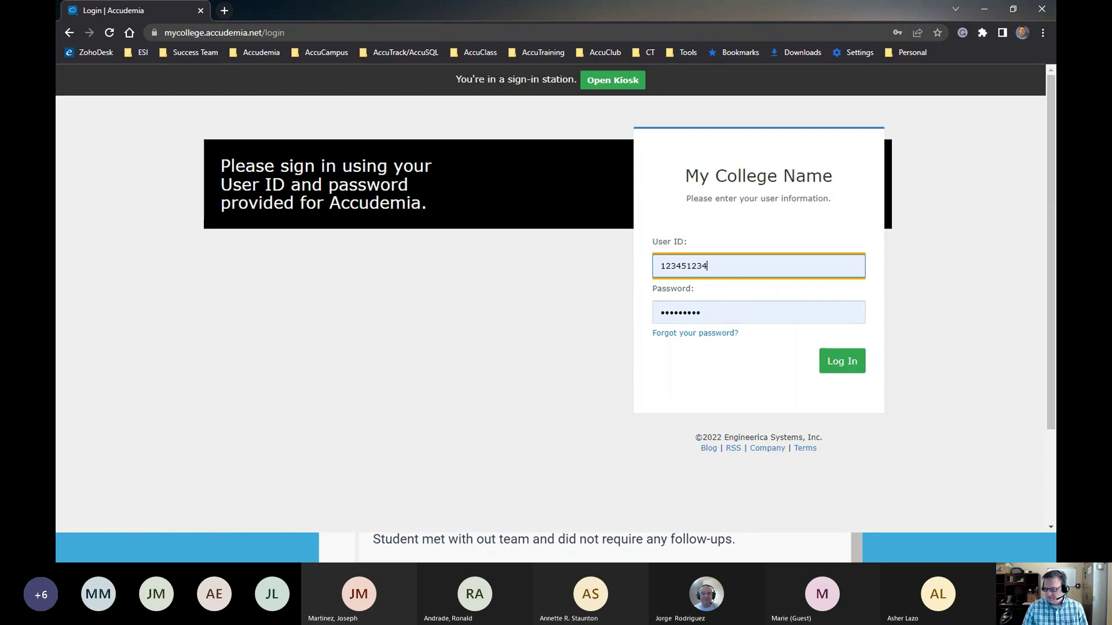
pyautogui.click(712, 292)
pyautogui.click(841, 360)
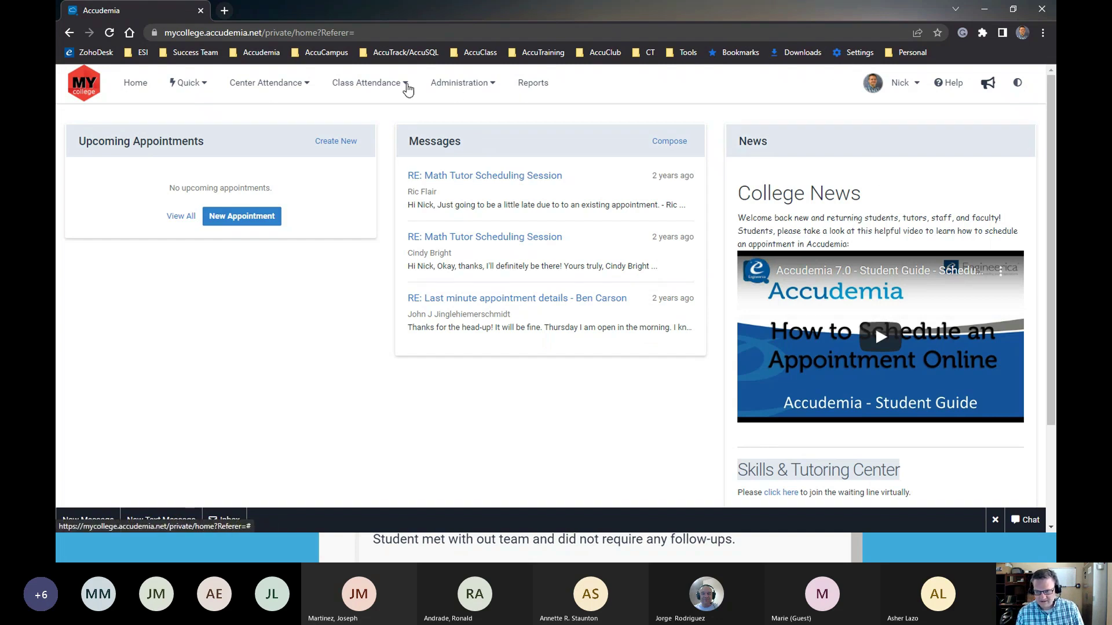
# Go to Class Attendance > Referrals and review the third referral's student and creation date
pyautogui.click(384, 87)
pyautogui.click(302, 87)
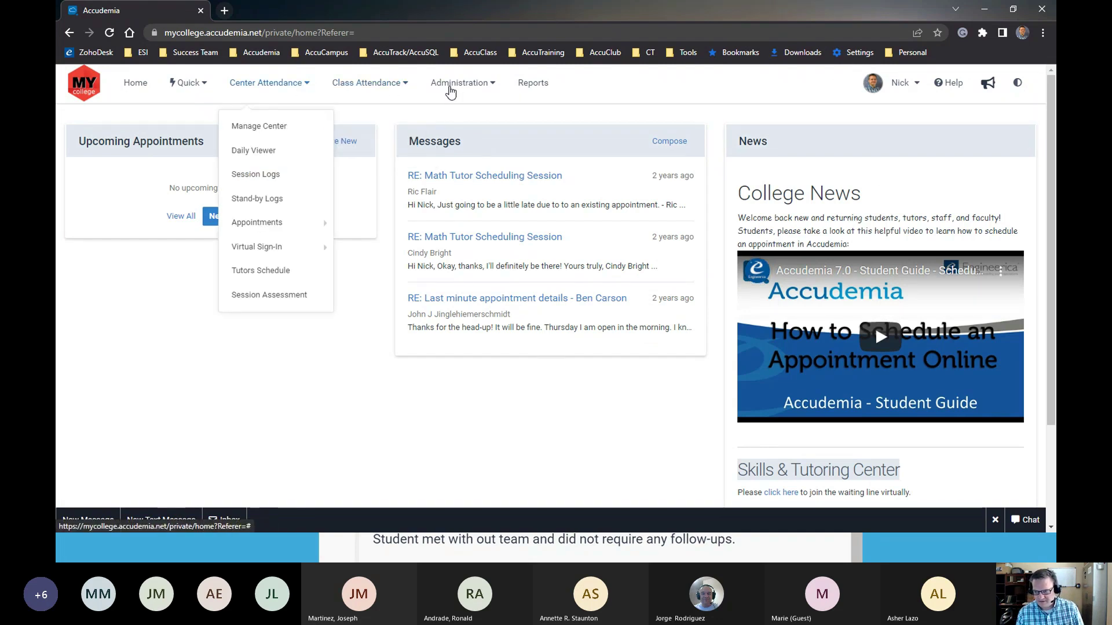
pyautogui.click(454, 87)
pyautogui.click(375, 87)
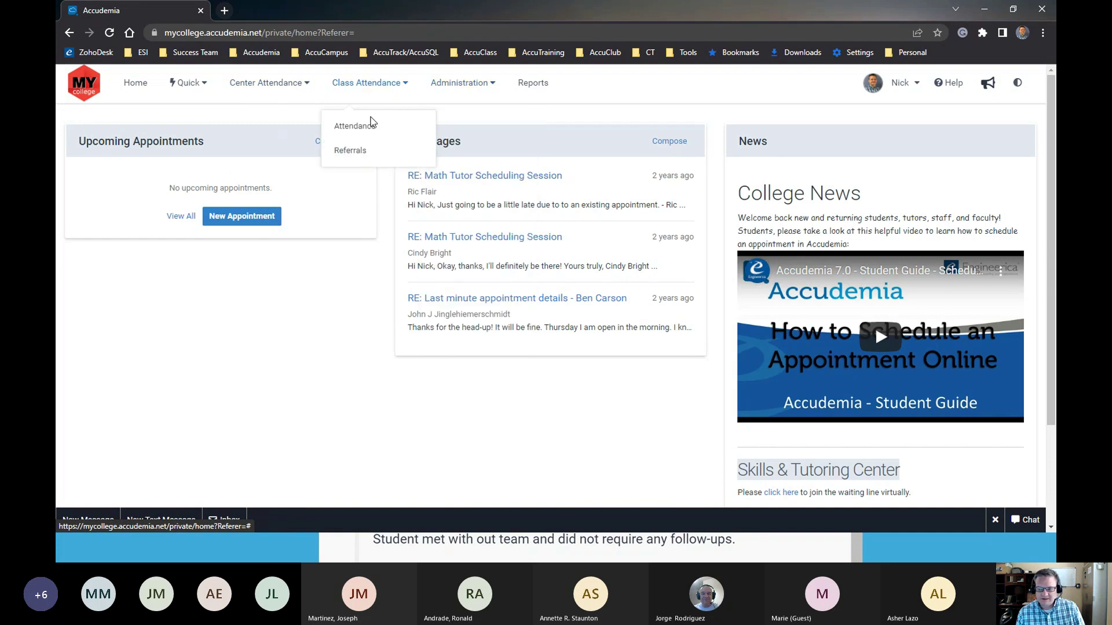
pyautogui.click(357, 152)
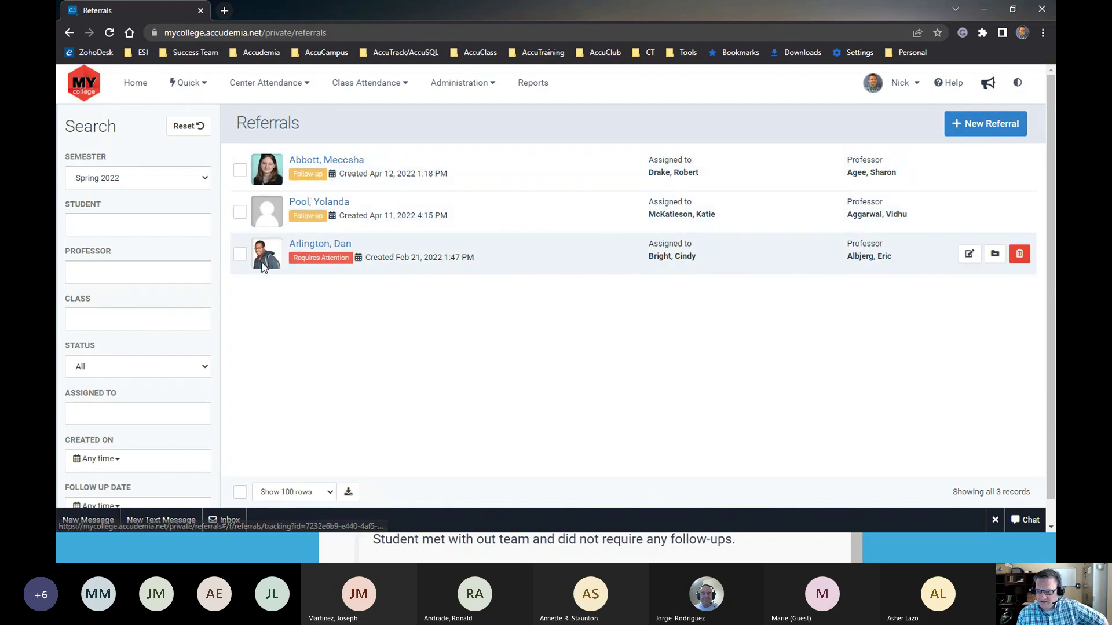
pyautogui.moveTo(351, 245); pyautogui.dragTo(288, 246)
pyautogui.moveTo(399, 259); pyautogui.dragTo(428, 258)
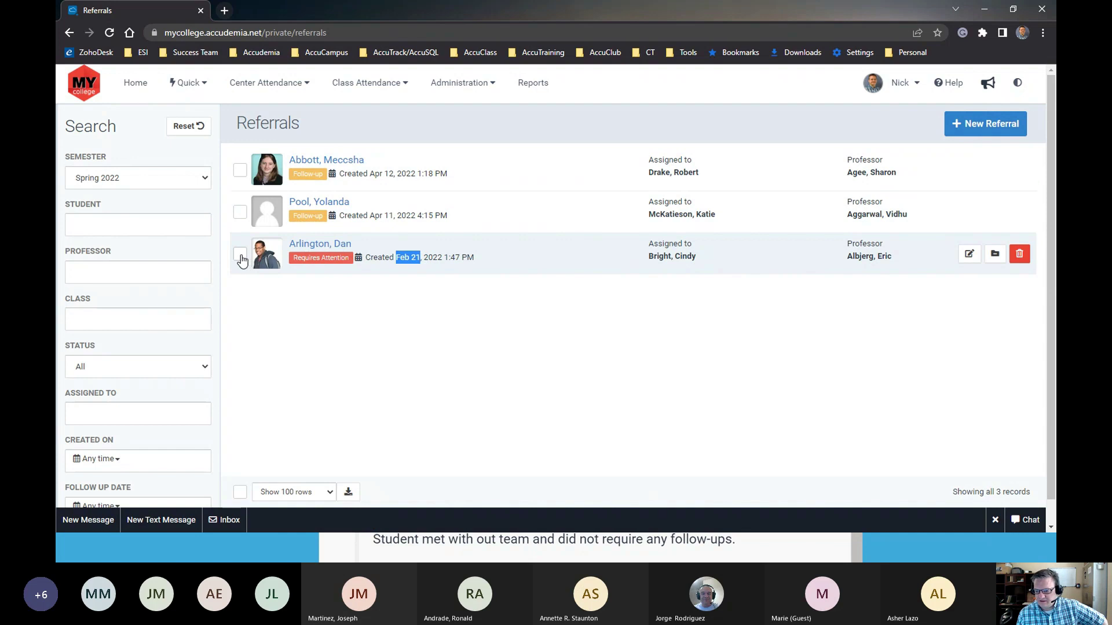
# Open the Requires Attention referral and review its history and current follow-up staff
pyautogui.click(320, 243)
pyautogui.scroll(-5, 587, 323)
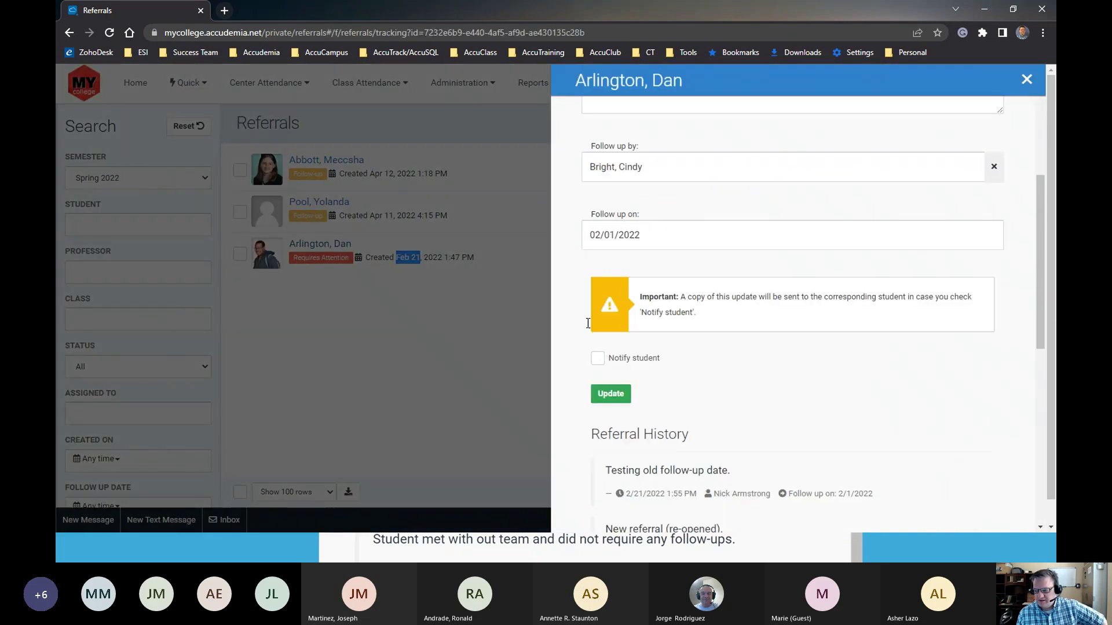
pyautogui.scroll(-5, 588, 323)
pyautogui.moveTo(599, 183); pyautogui.dragTo(972, 476)
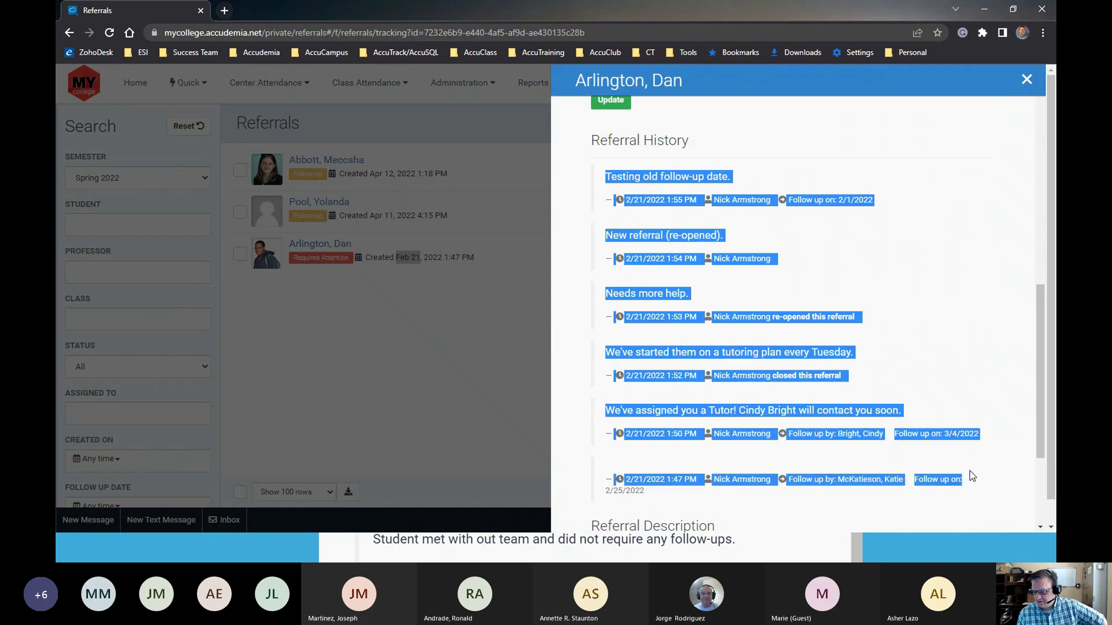
pyautogui.click(607, 388)
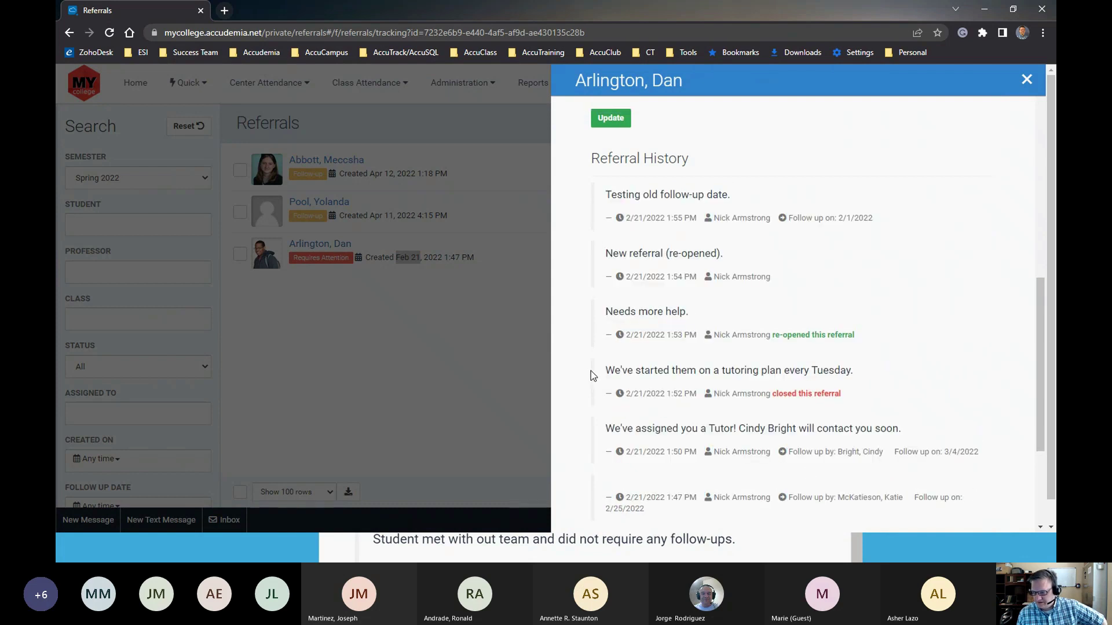
pyautogui.scroll(-3, 591, 371)
pyautogui.scroll(10, 586, 367)
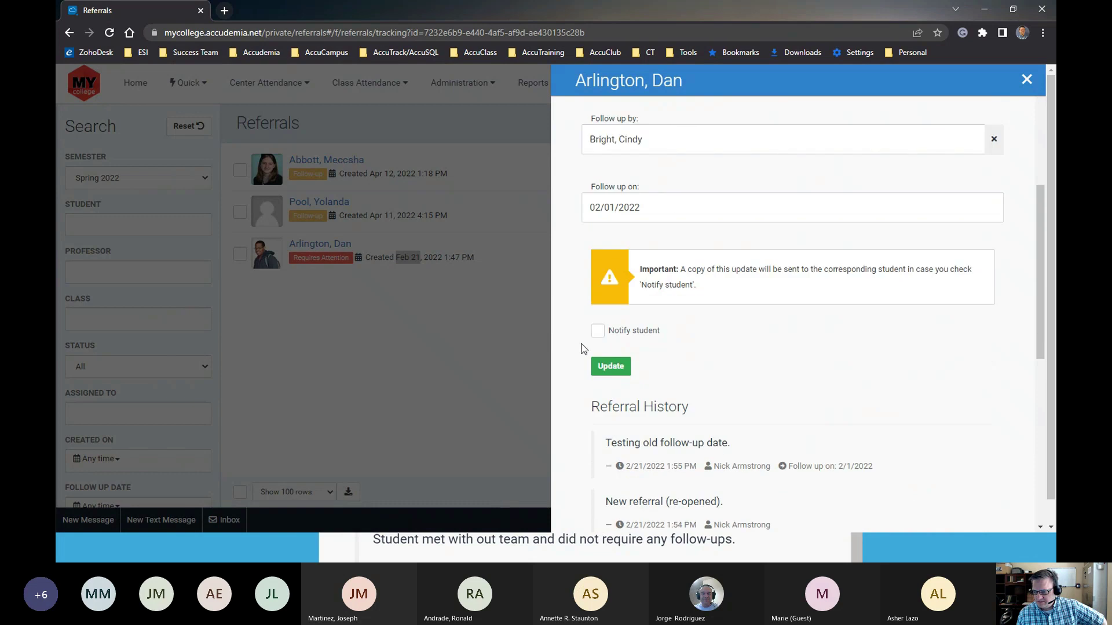
pyautogui.moveTo(646, 265); pyautogui.dragTo(588, 265)
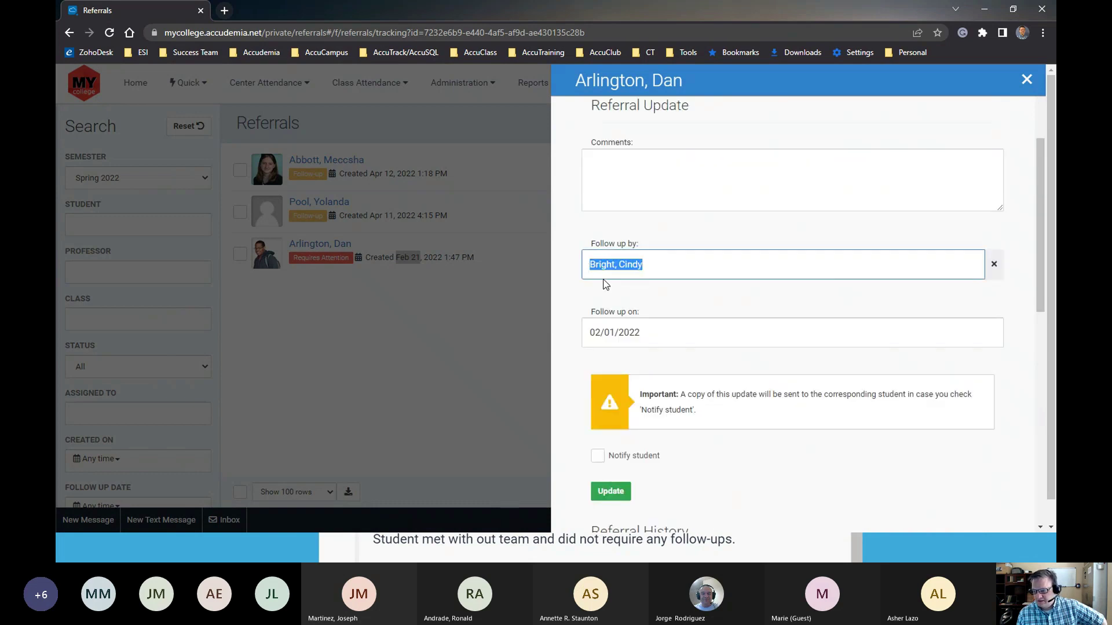
pyautogui.scroll(1, 718, 353)
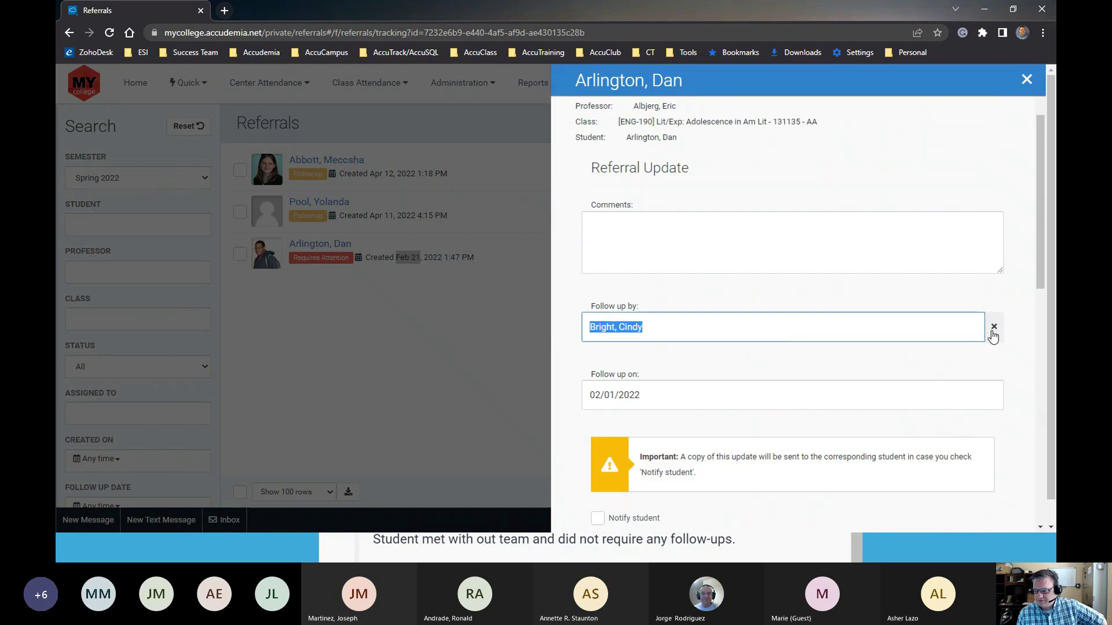
# Replace the follow-up staff with the first listed member and set follow-up to 04/22/2022
pyautogui.click(993, 327)
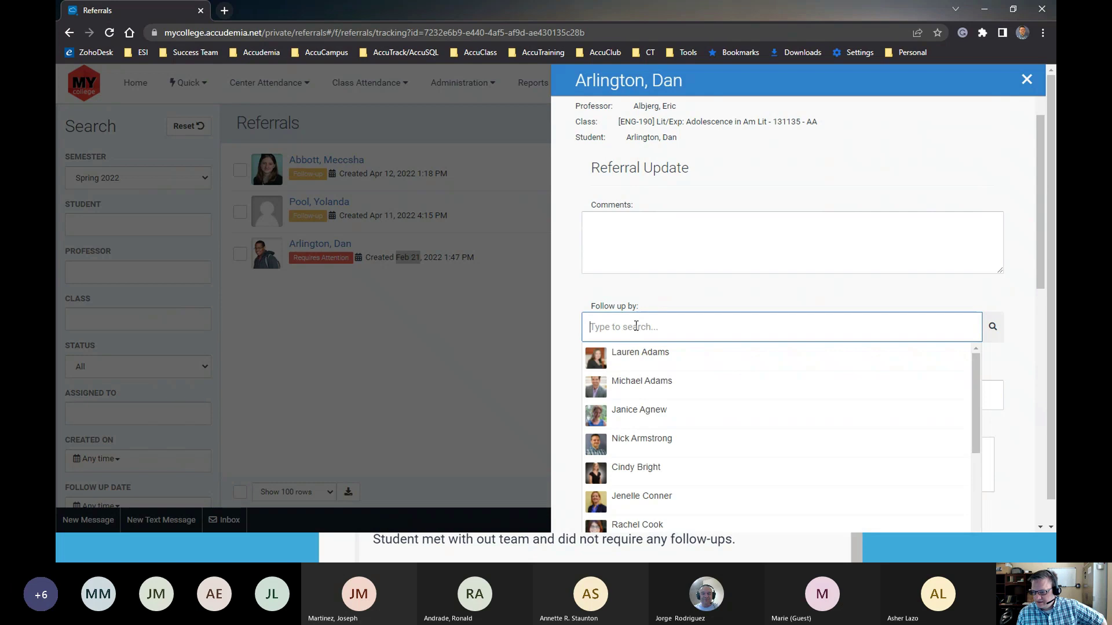
pyautogui.click(633, 366)
pyautogui.click(610, 399)
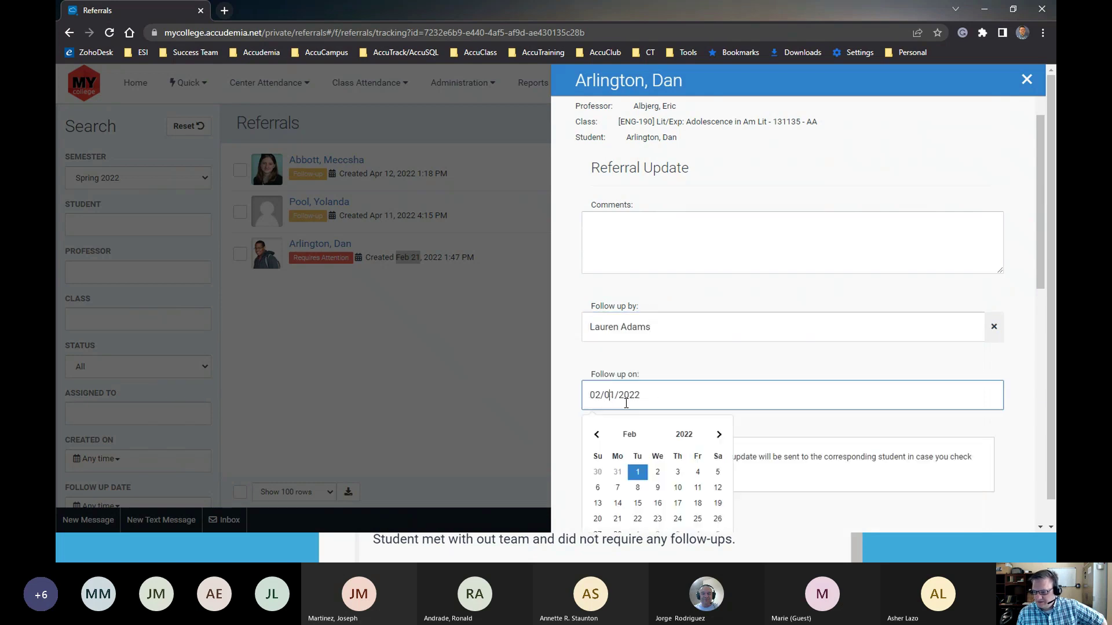
pyautogui.click(718, 436)
pyautogui.click(718, 435)
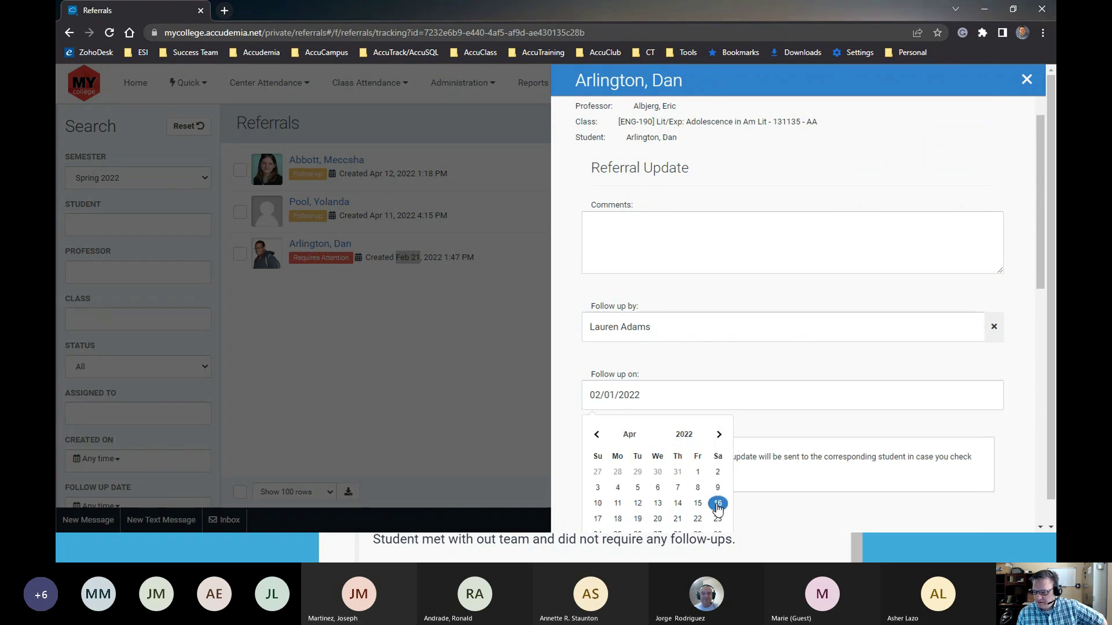
pyautogui.scroll(-2, 718, 495)
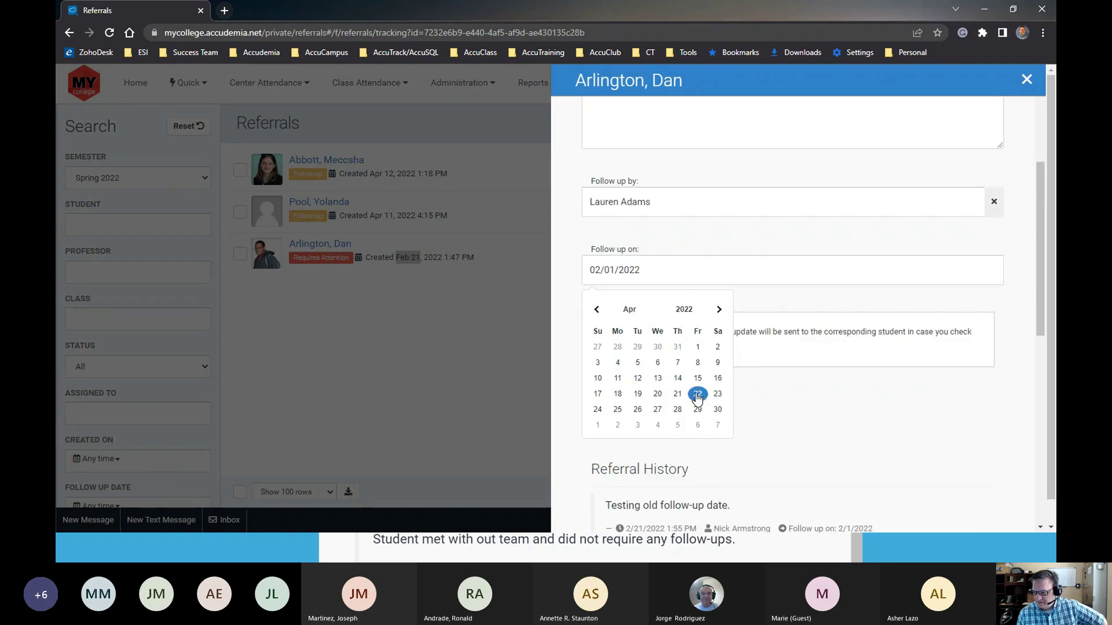
pyautogui.click(697, 396)
# Write a help-request comment addressed to the new follow-up person and save the update
pyautogui.scroll(2, 614, 231)
pyautogui.click(612, 235)
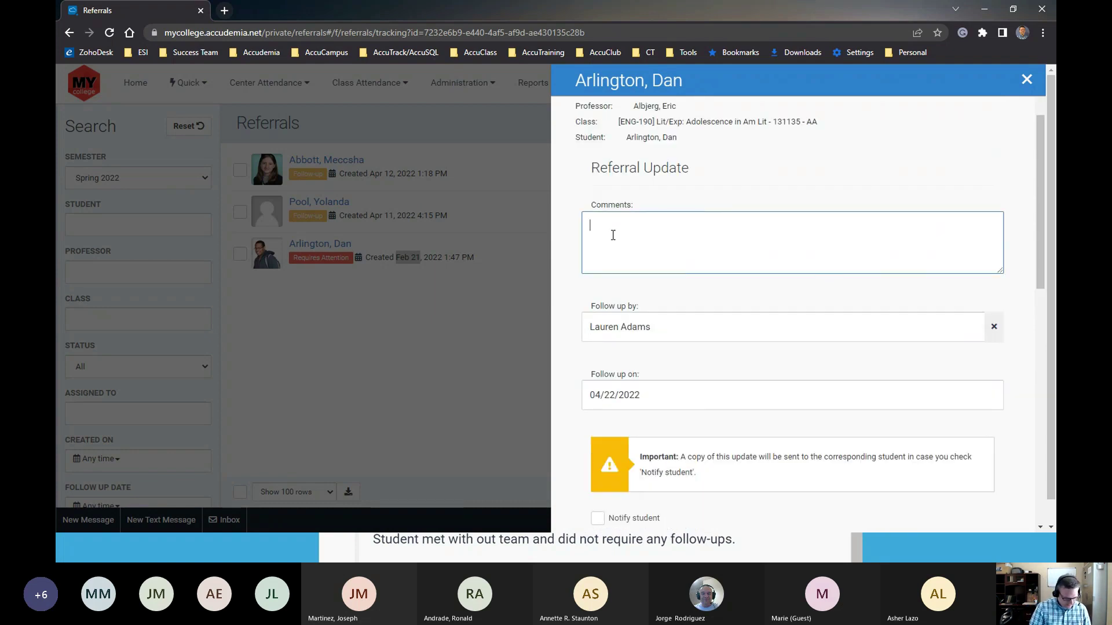
pyautogui.write('Hey')
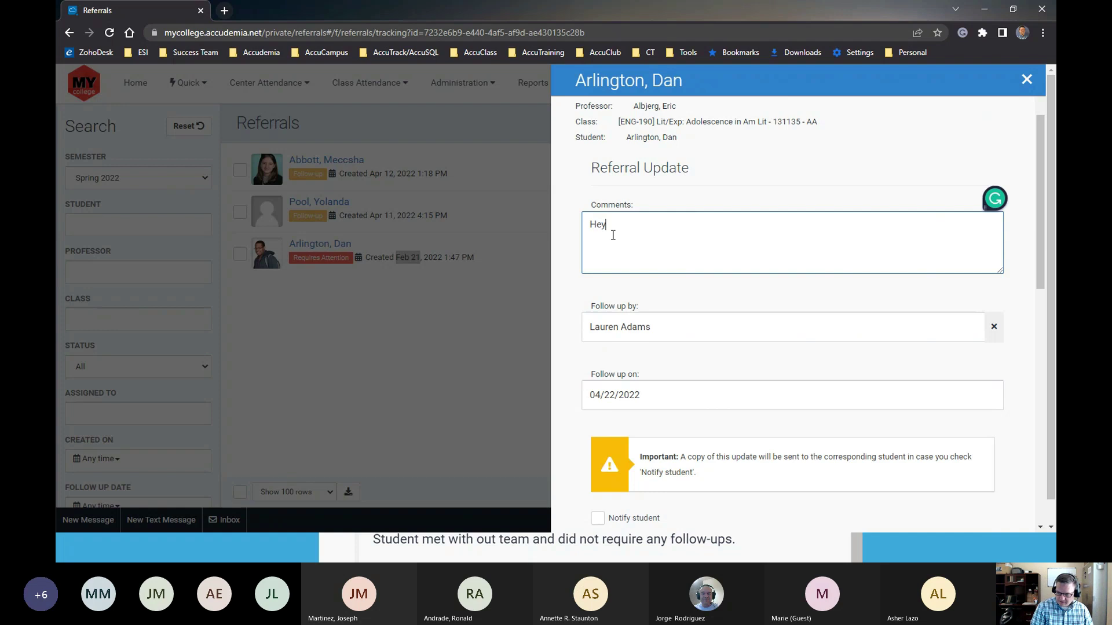
pyautogui.write(' Lauren')
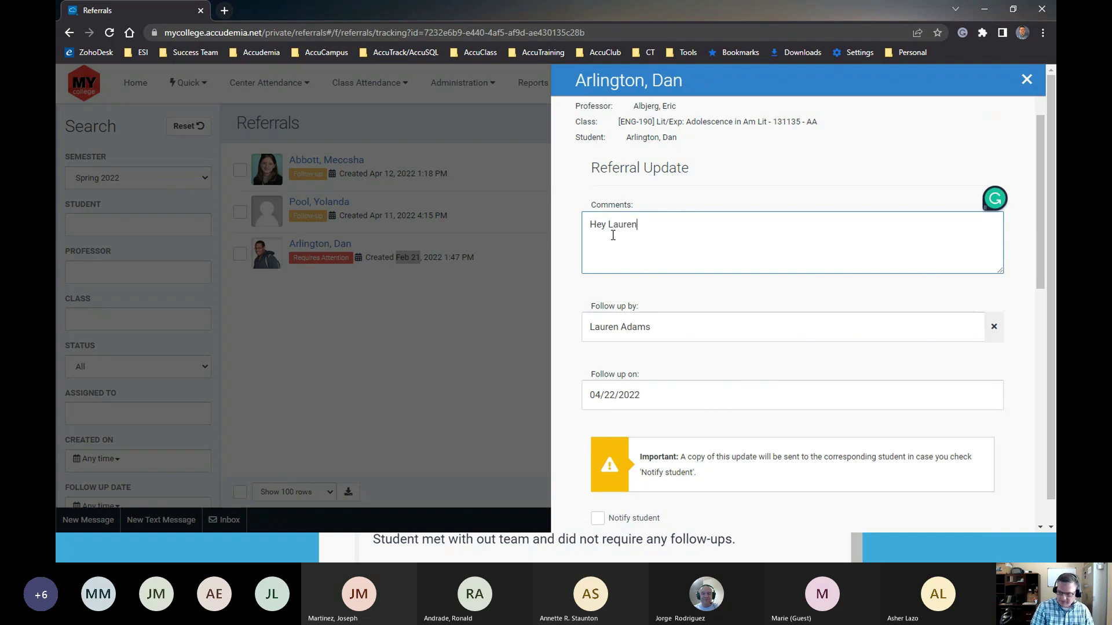
pyautogui.write(', please help this student they')
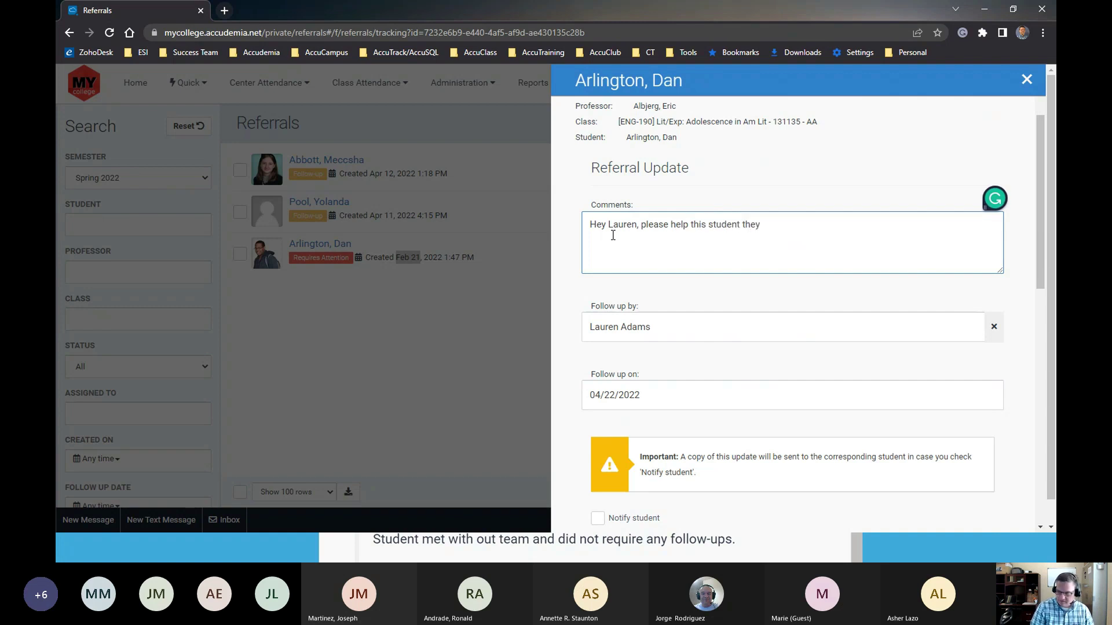
pyautogui.write('ting a while')
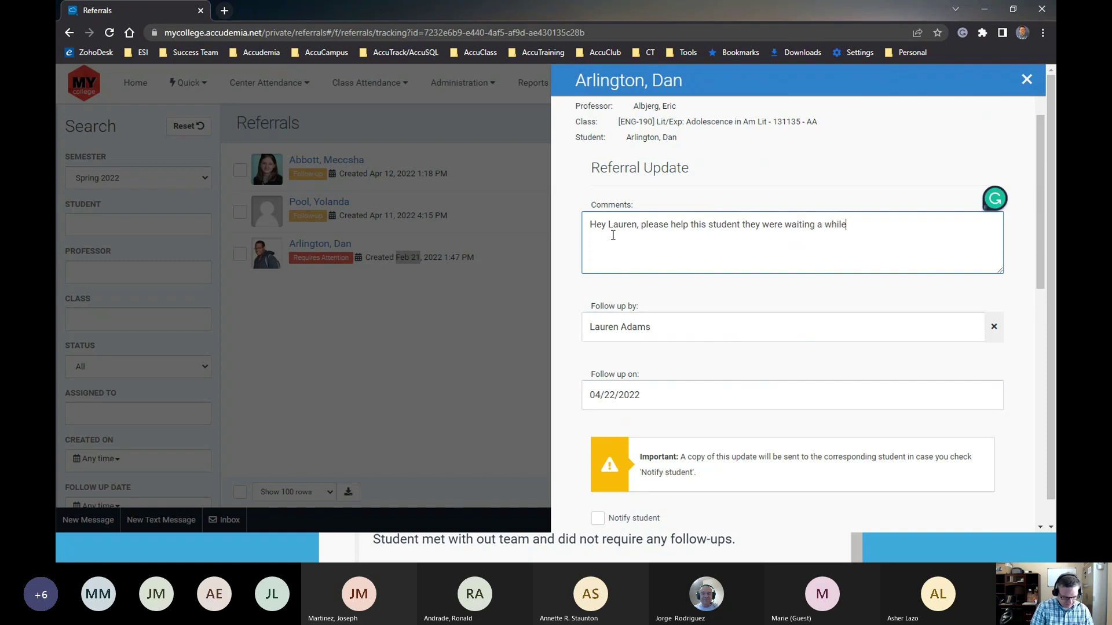
pyautogui.write(' for help.')
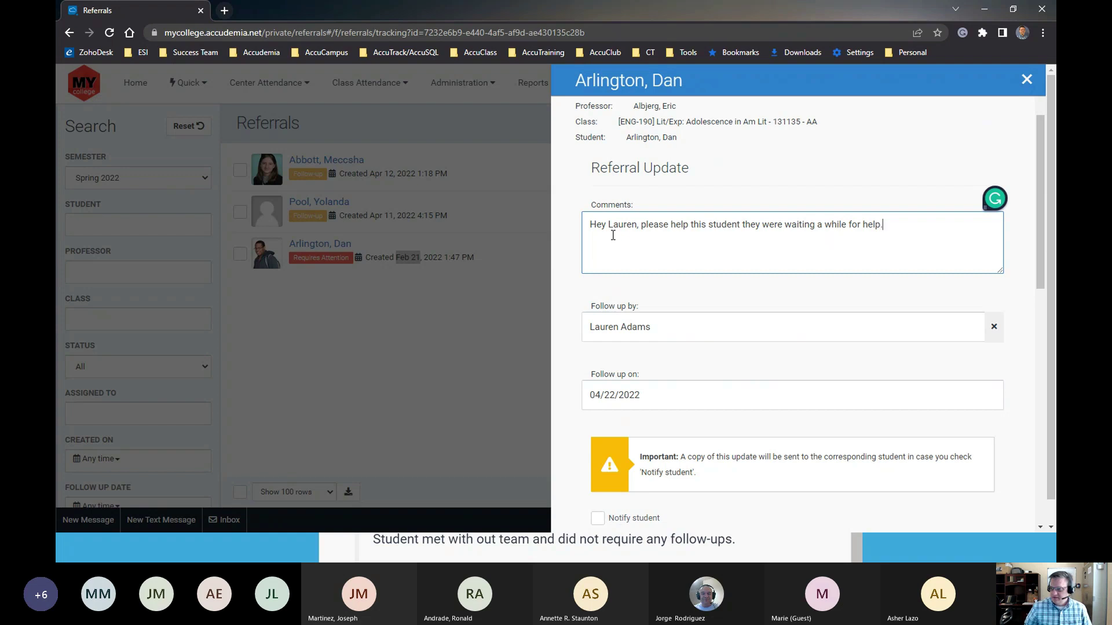
pyautogui.scroll(-3, 676, 270)
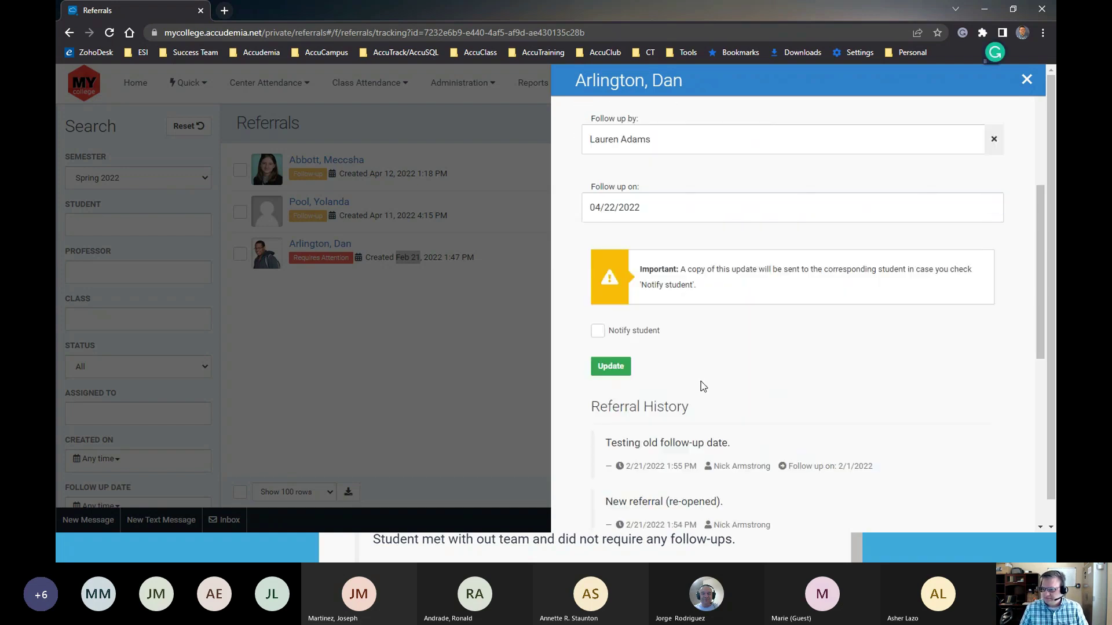
pyautogui.scroll(-4, 703, 381)
pyautogui.scroll(2, 704, 387)
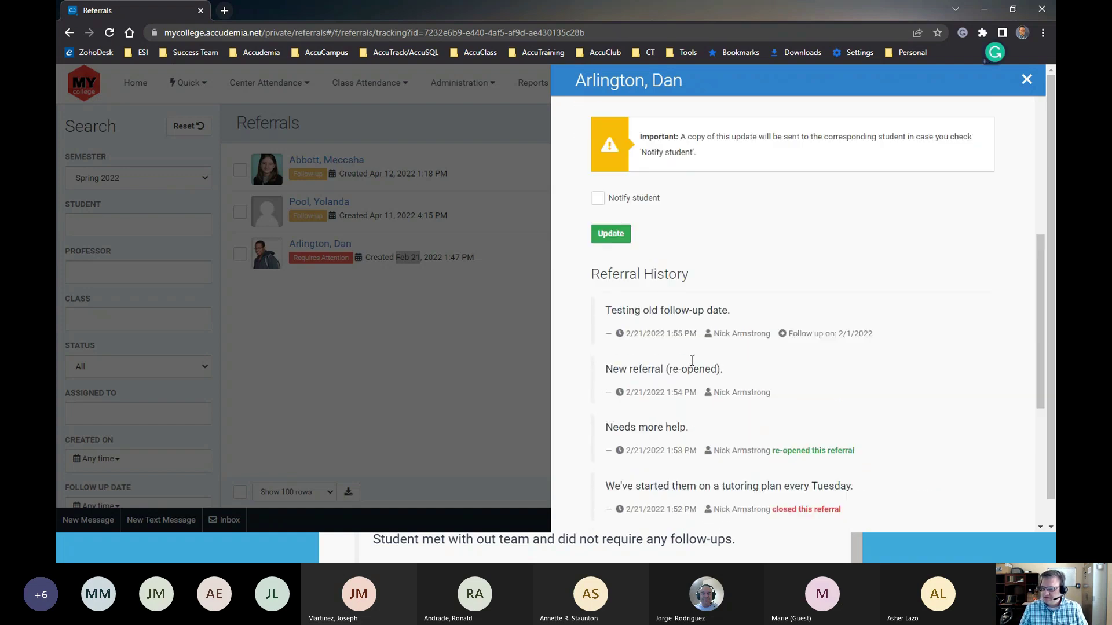
pyautogui.click(612, 250)
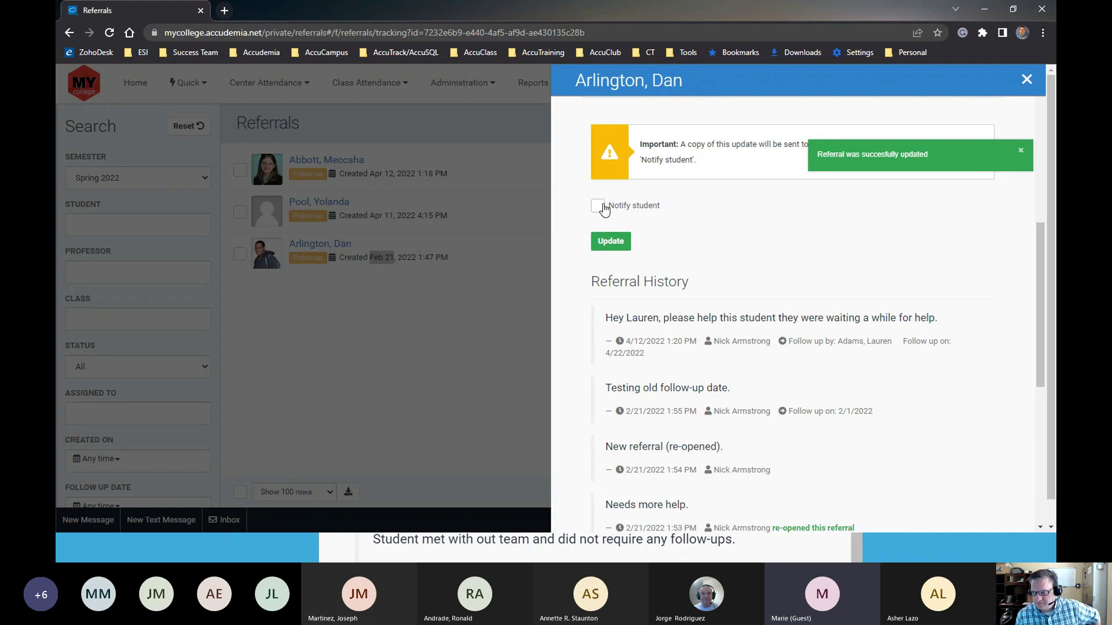
# Dismiss the update success notice and close the referral's detail panel
pyautogui.click(1020, 151)
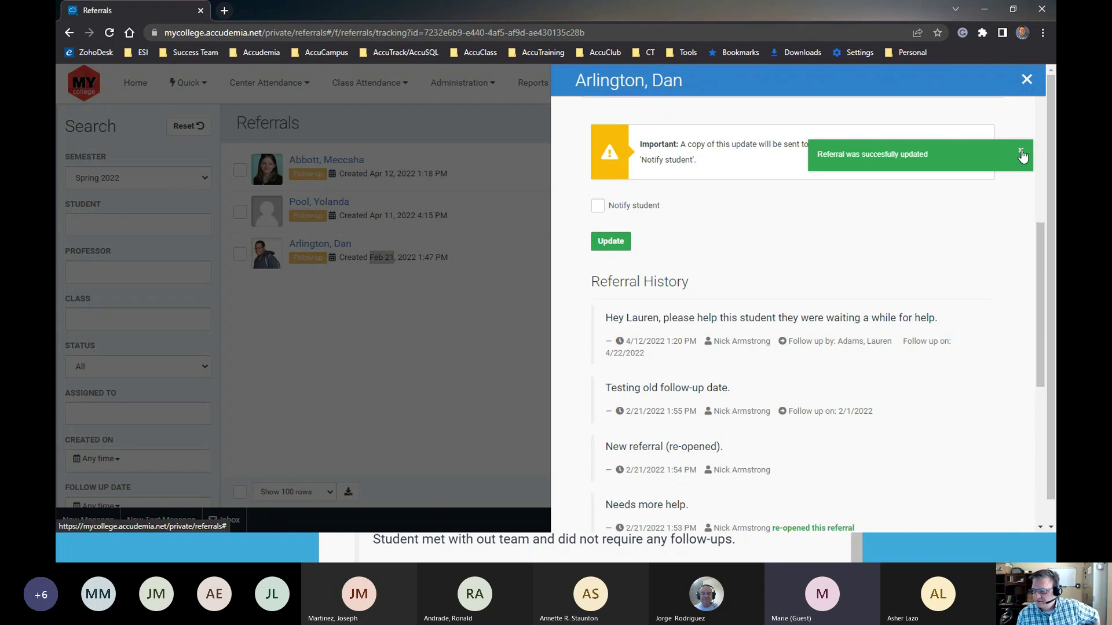
pyautogui.scroll(2, 727, 277)
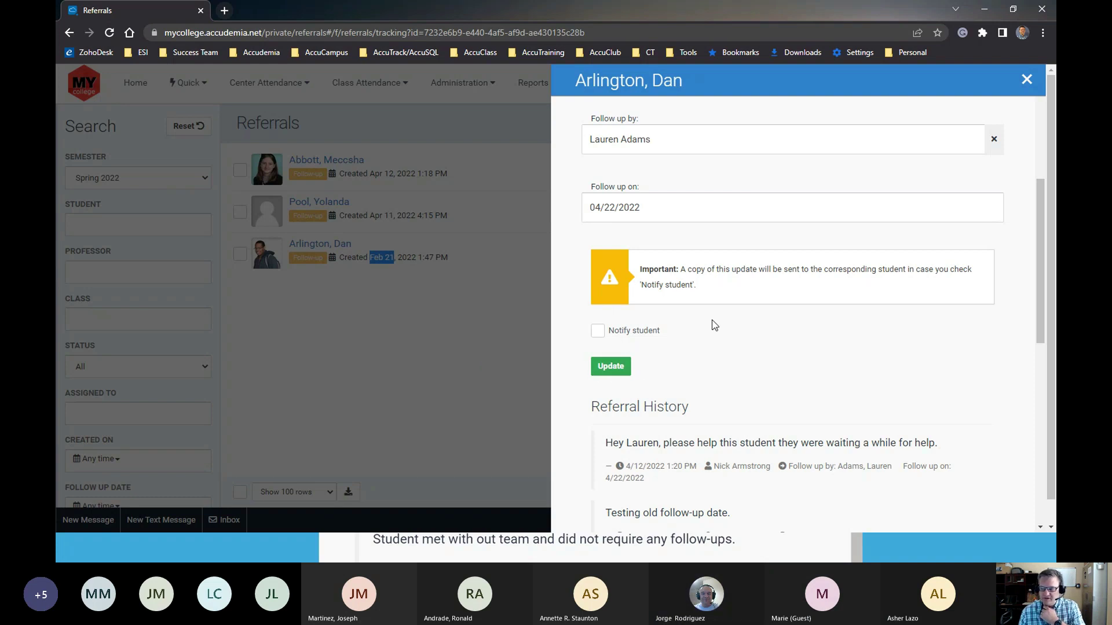
pyautogui.click(1027, 80)
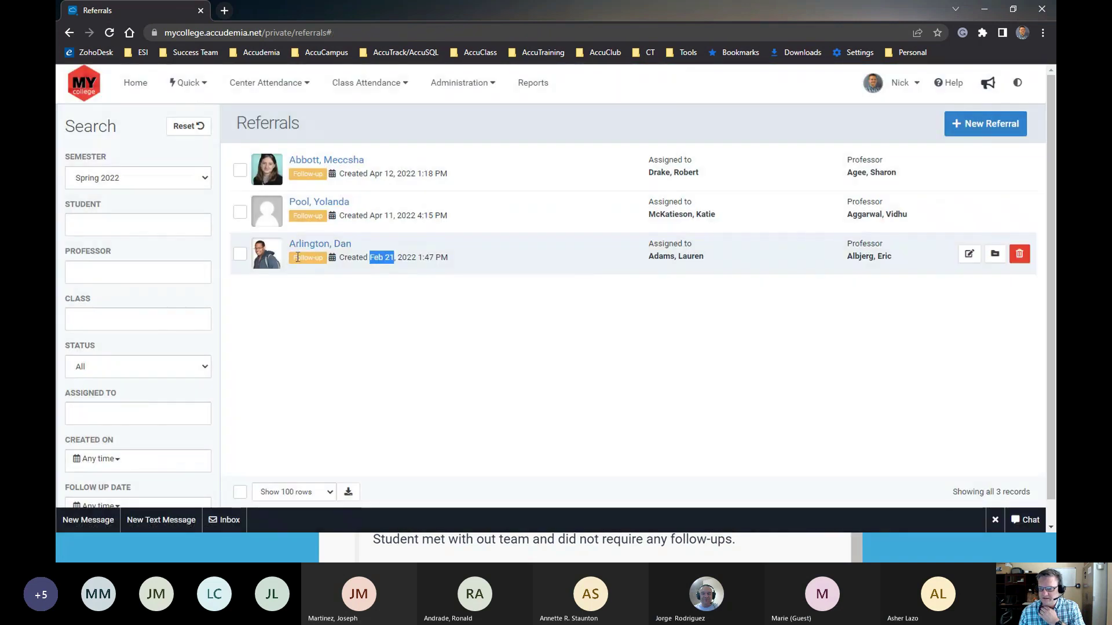
# Check the Feb 21 referral's Follow-up status and the Apr 11 referral's assignee, leaving Apr 11 ticked
pyautogui.click(292, 261)
pyautogui.moveTo(292, 264); pyautogui.dragTo(326, 259)
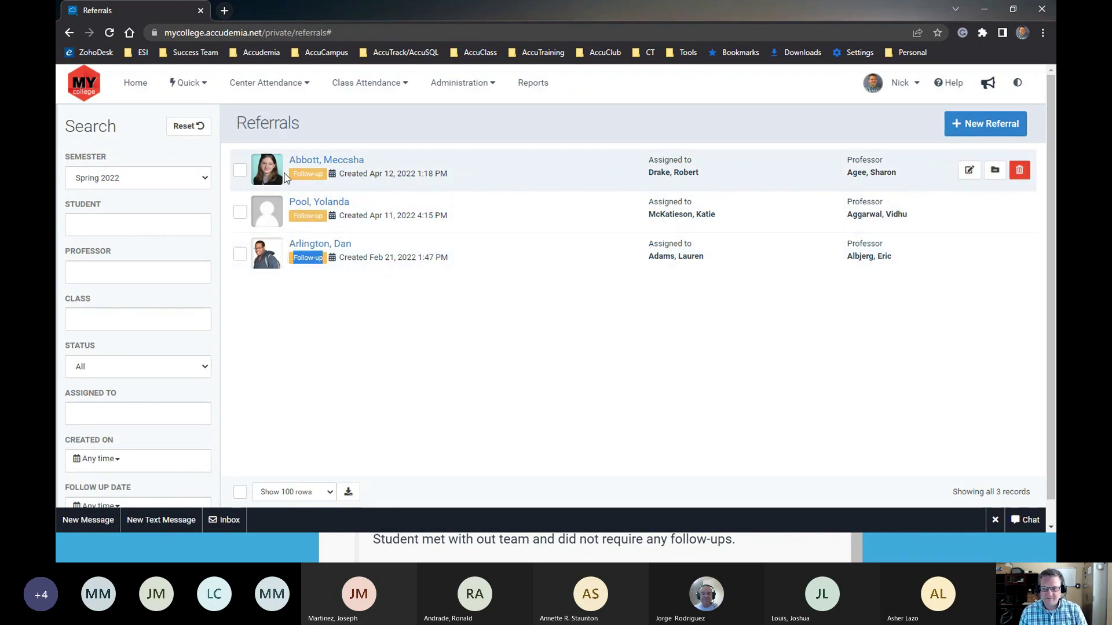
pyautogui.click(238, 213)
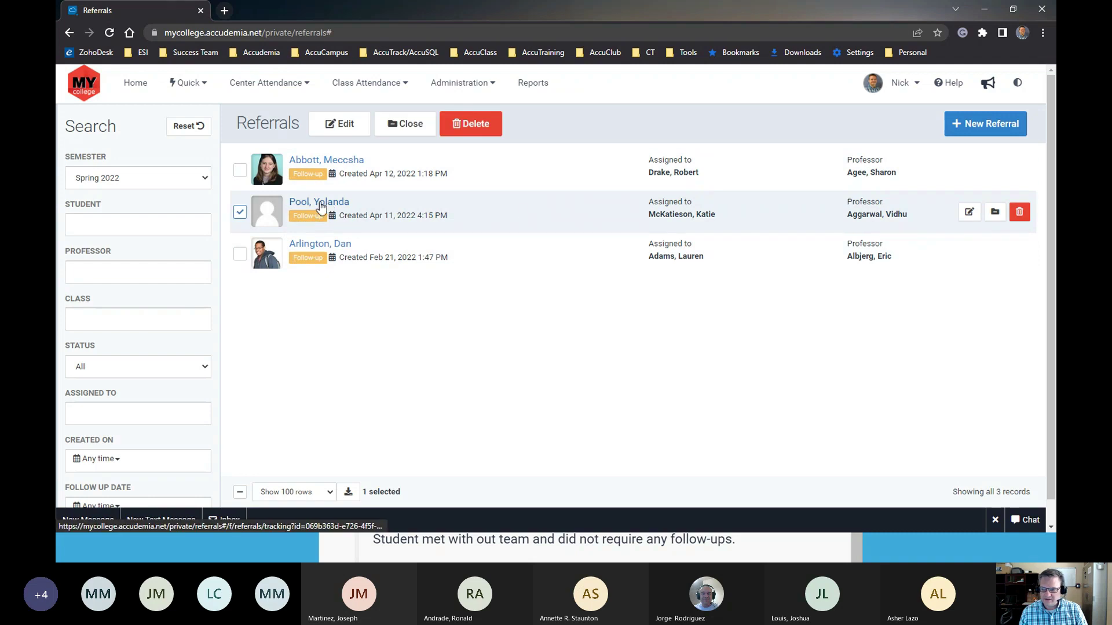
pyautogui.tripleClick(718, 215)
pyautogui.click(718, 221)
pyautogui.moveTo(718, 220); pyautogui.dragTo(643, 220)
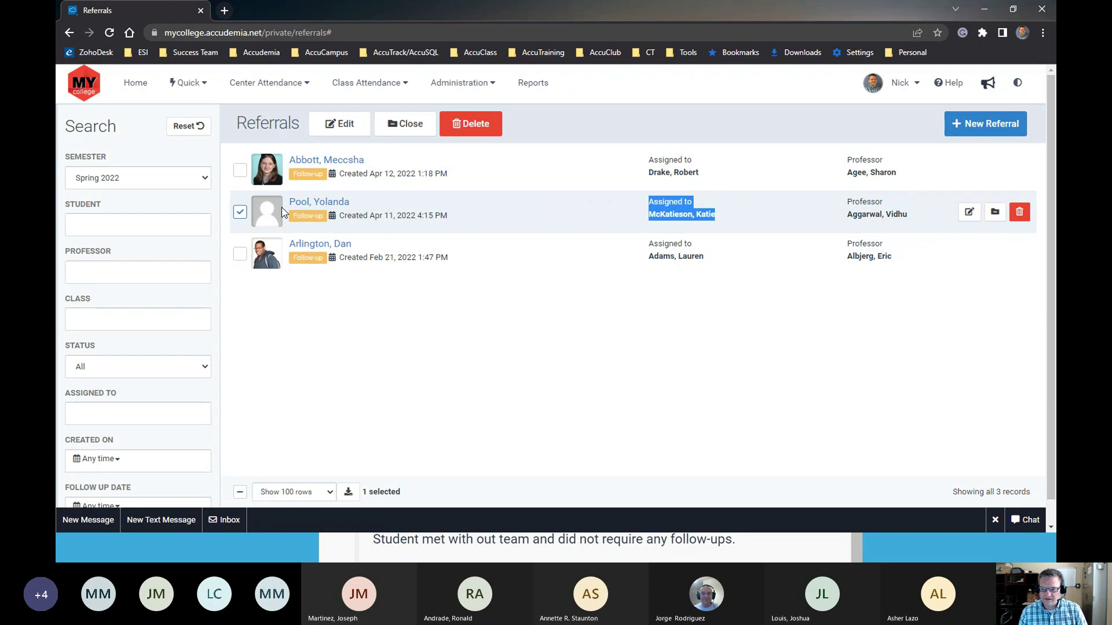
pyautogui.click(239, 213)
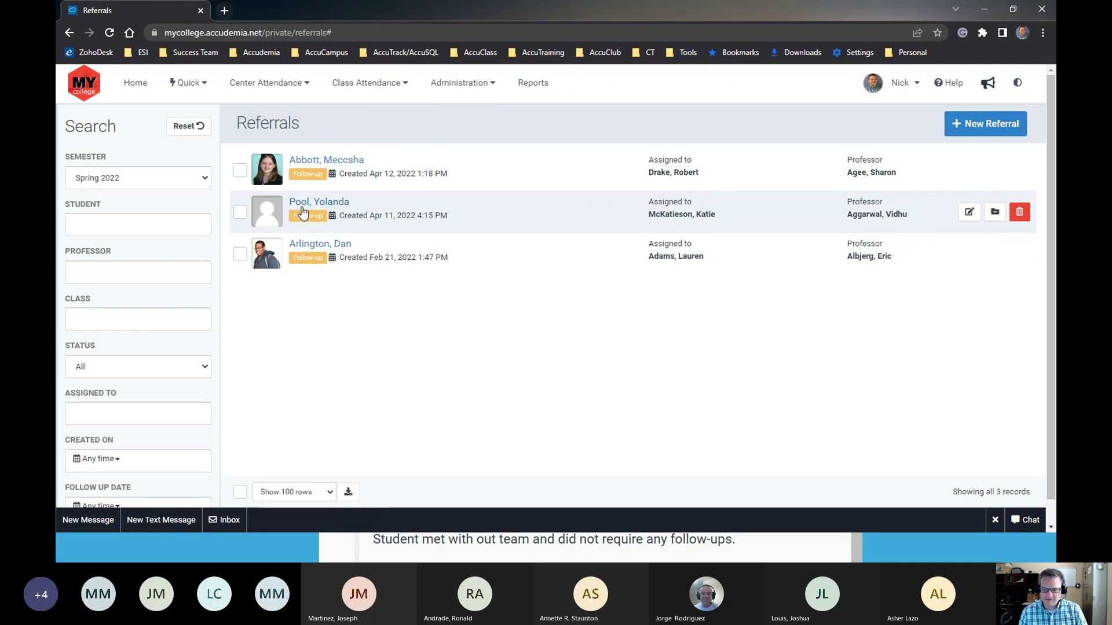
pyautogui.click(240, 212)
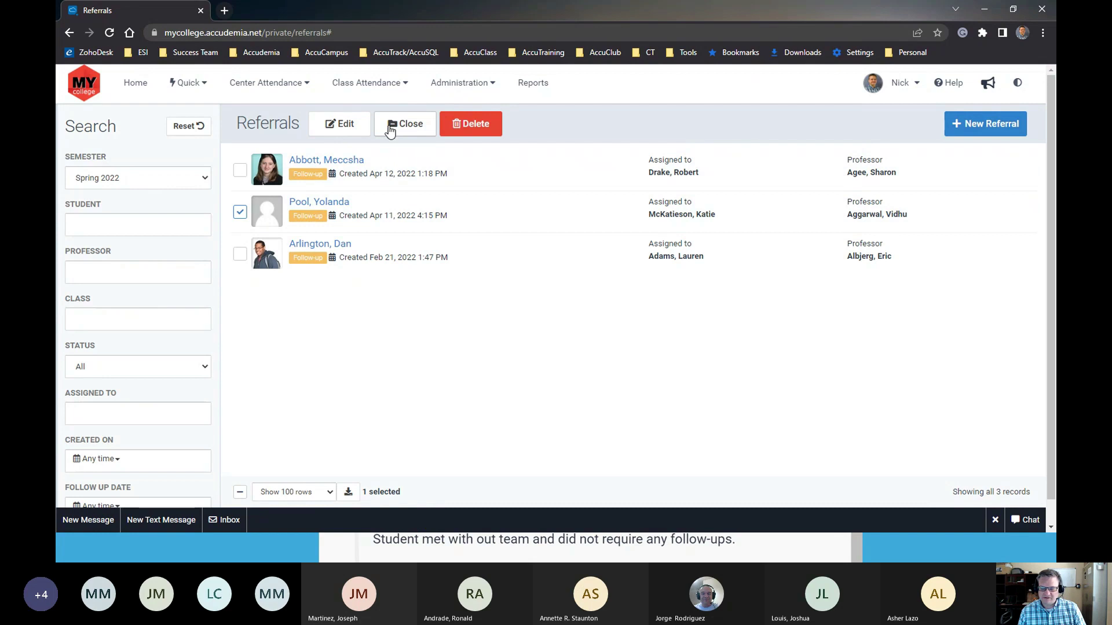
# Close the Apr 11 referral, commenting that several online meetings made them more confident studying
pyautogui.click(391, 127)
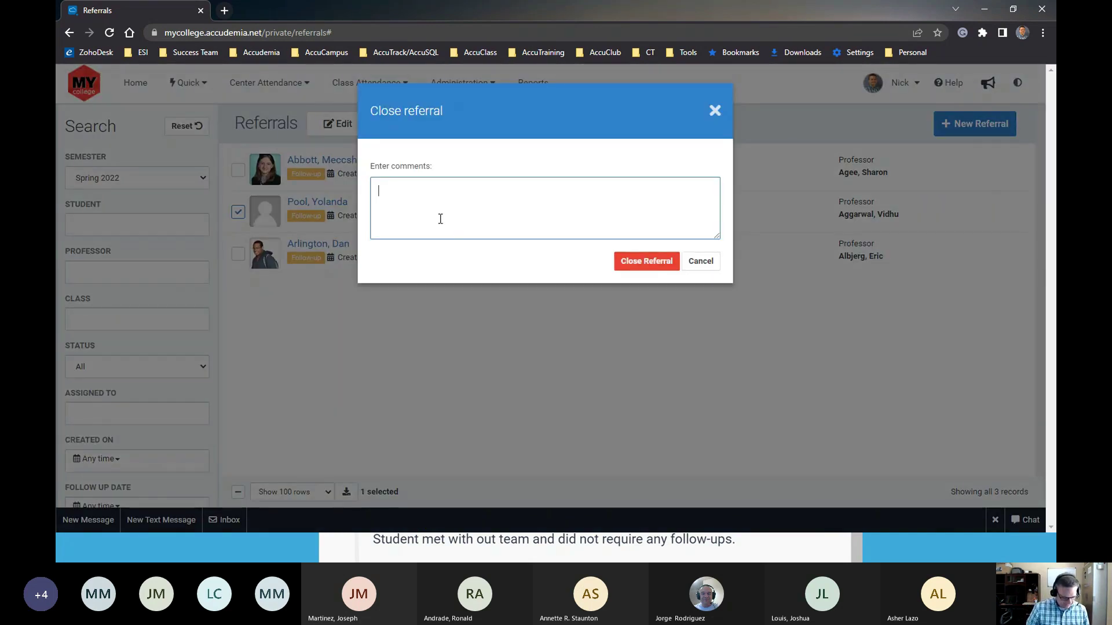
pyautogui.write('We ')
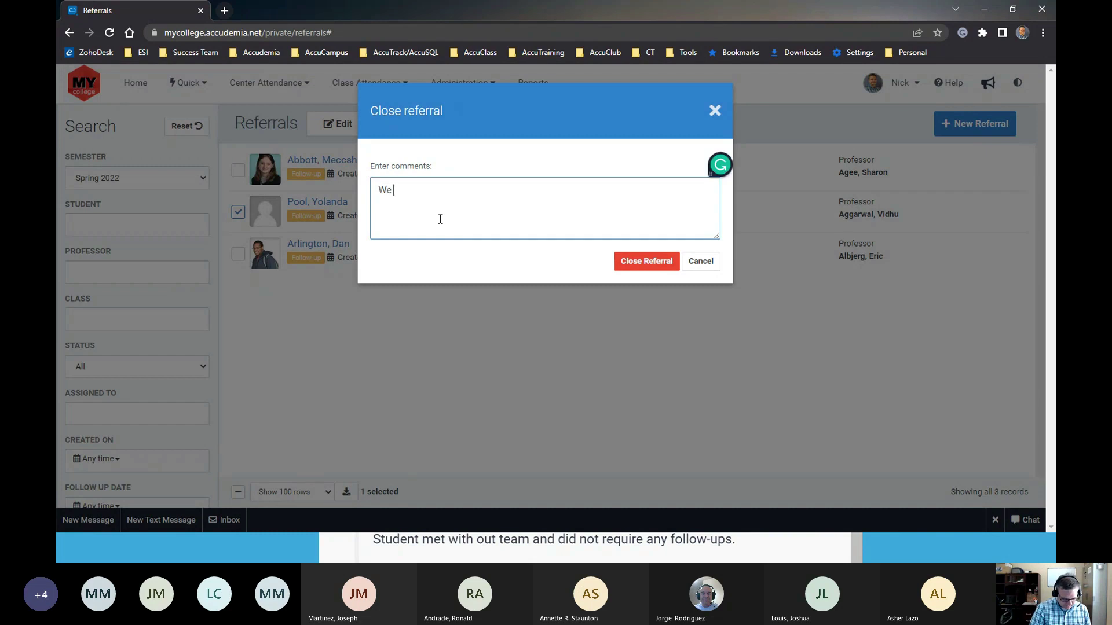
pyautogui.write('met online several times a')
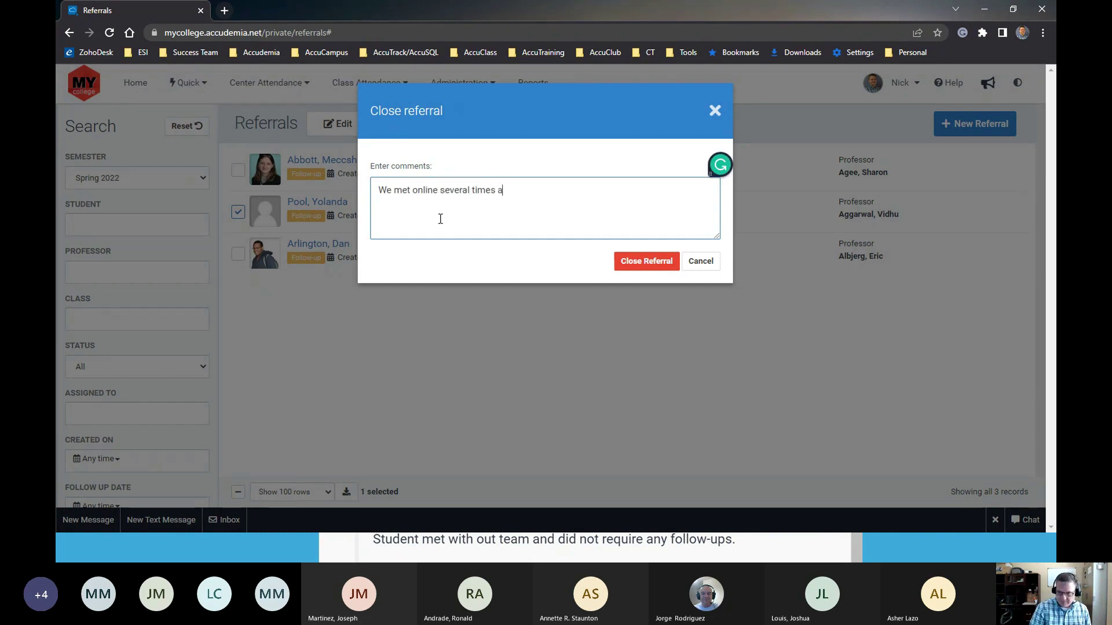
pyautogui.write('nd they are')
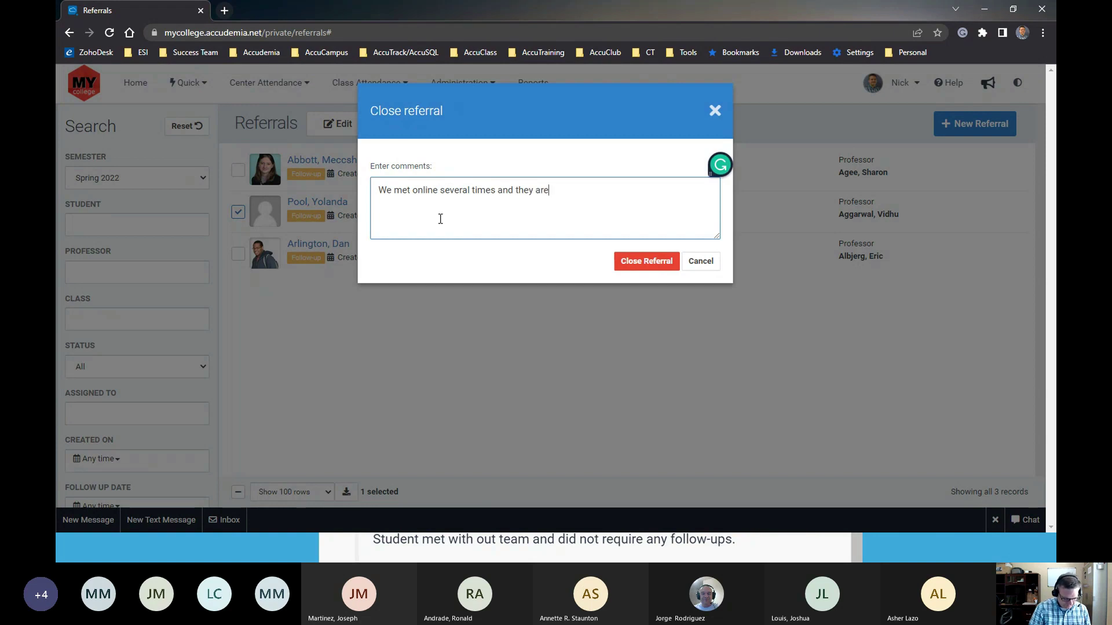
pyautogui.write(' more confident in their')
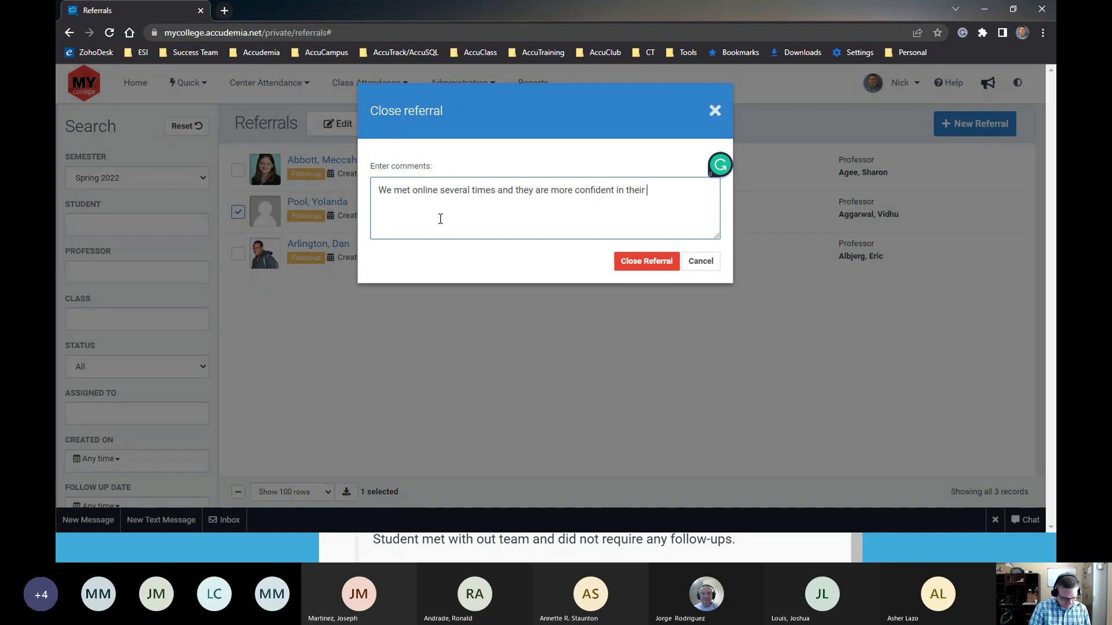
pyautogui.write(' ab')
pyautogui.write('ility to study')
pyautogui.write(' and ')
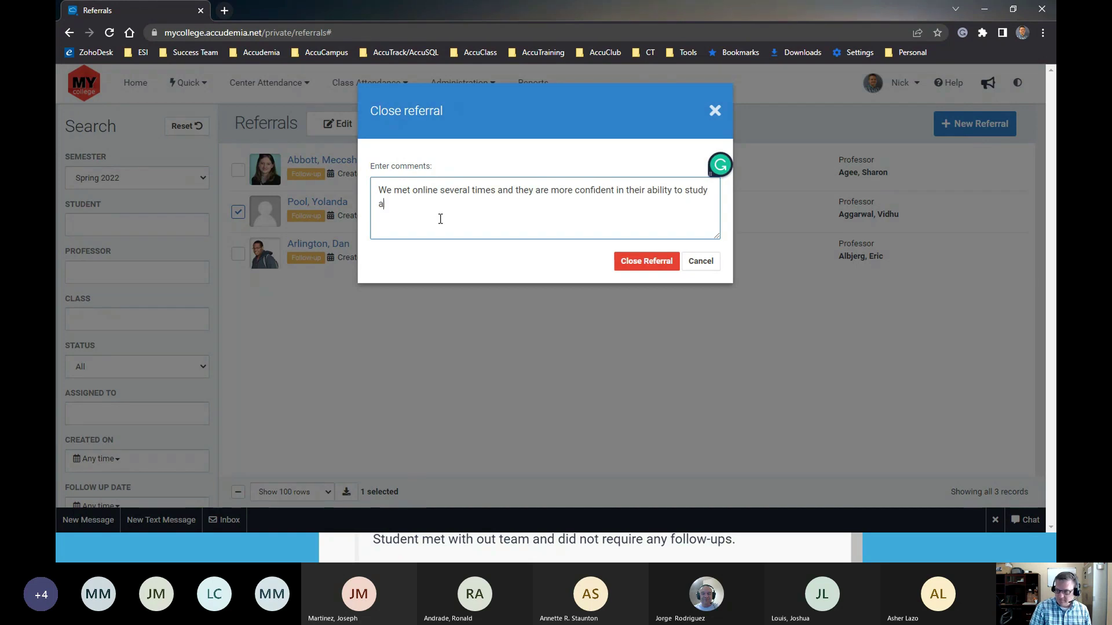
pyautogui.write('pass the exams.')
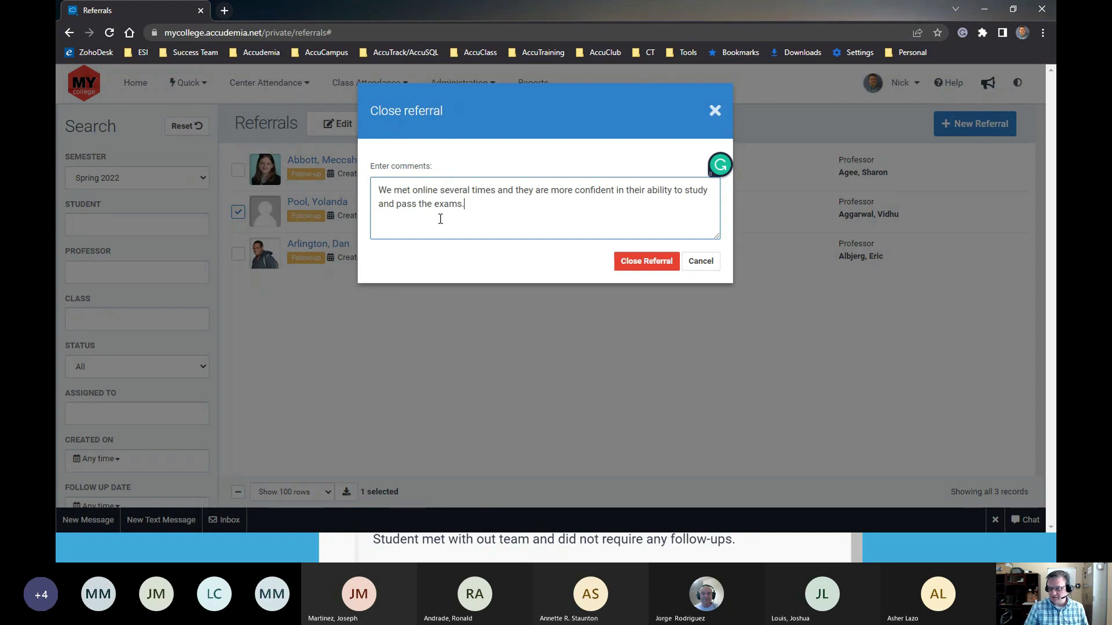
pyautogui.click(632, 265)
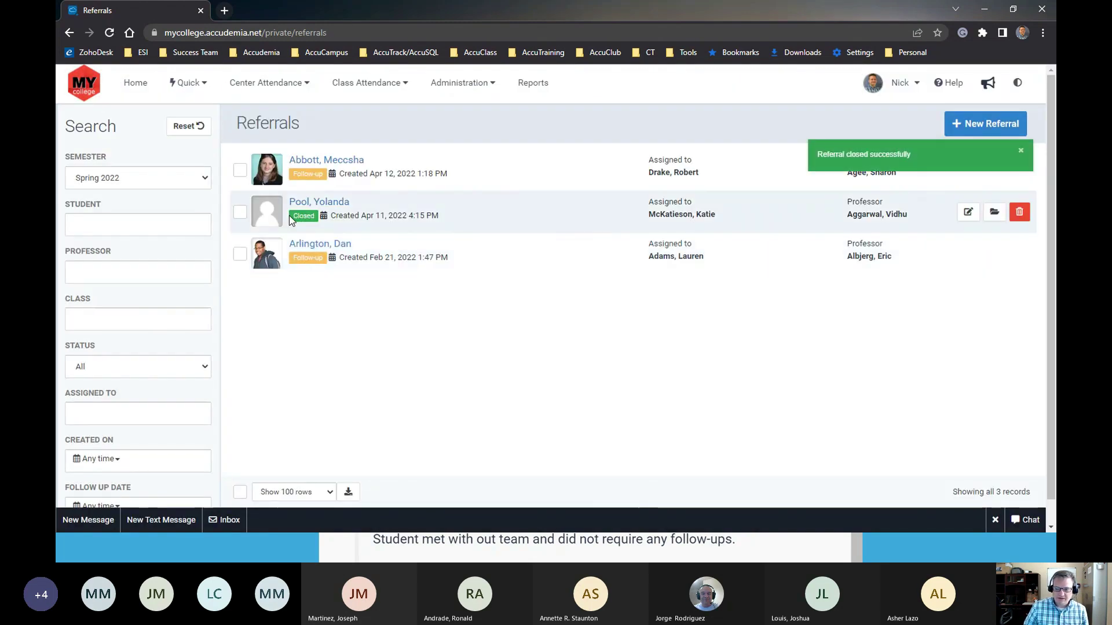
pyautogui.moveTo(337, 217); pyautogui.dragTo(286, 206)
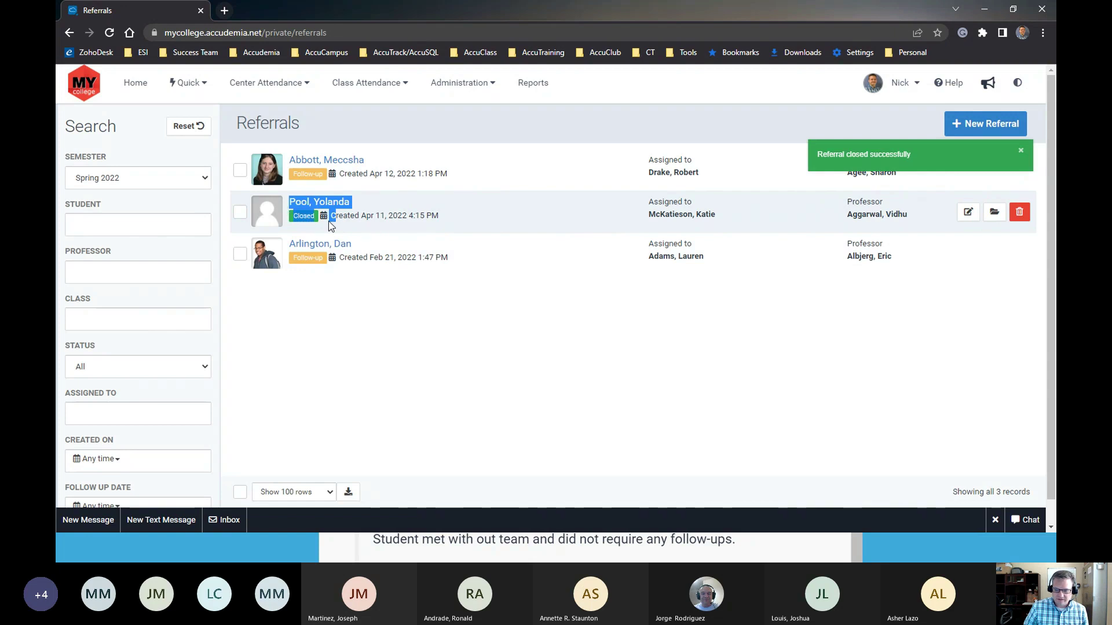
# Dismiss the 'Referral closed successfully' notice, leaving the Apr 11 referral showing Closed
pyautogui.click(384, 301)
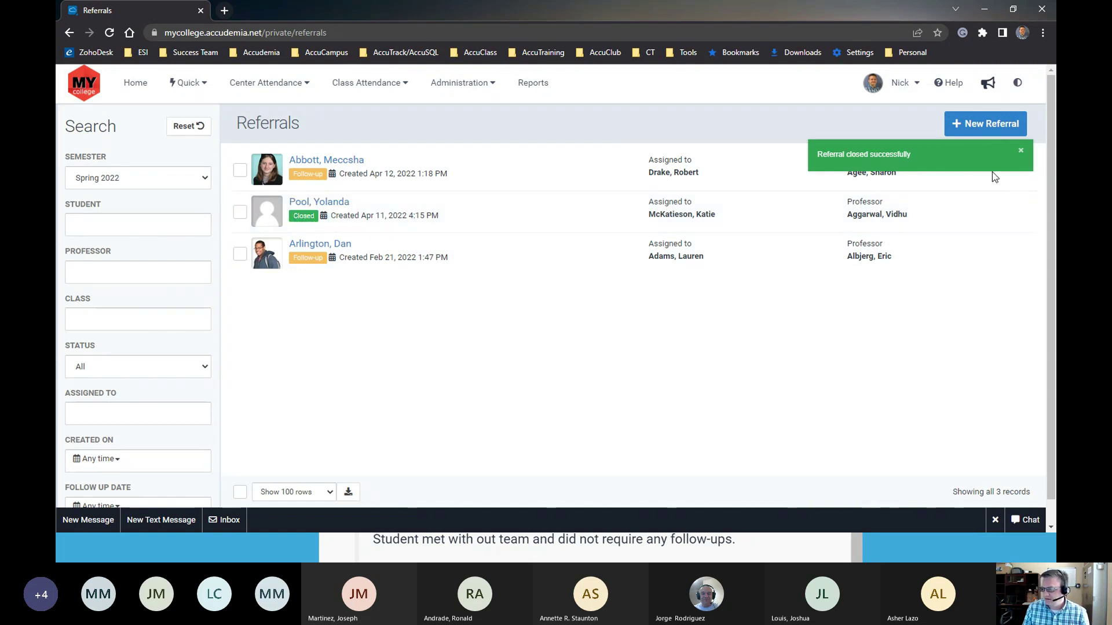
pyautogui.click(1021, 156)
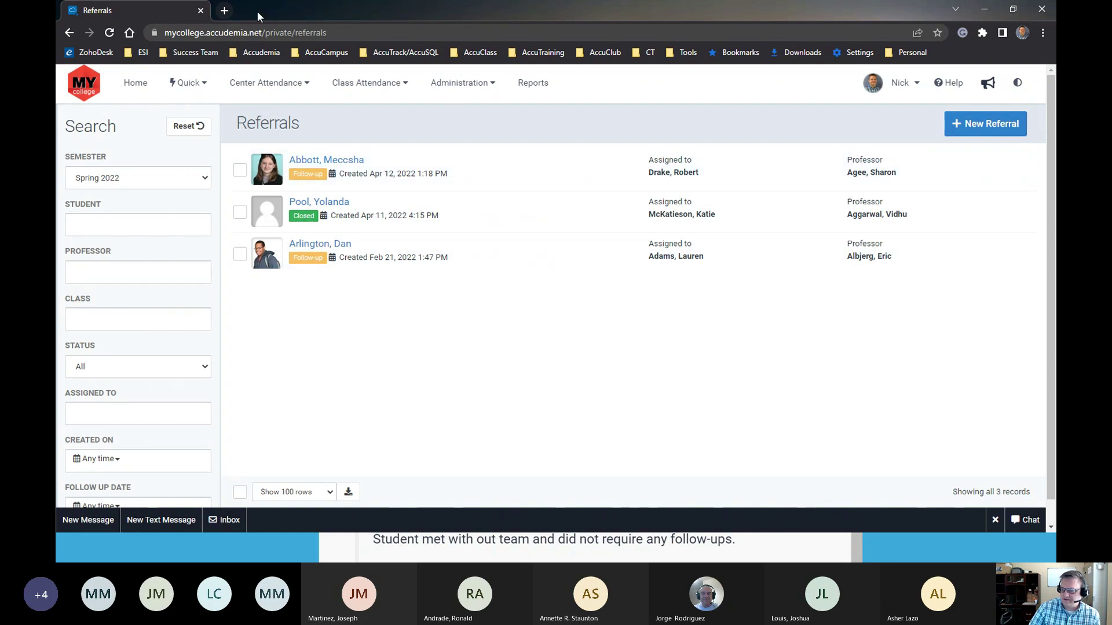
# Review the Feb 21 referral's history, then show the 'Thank you for listening!' presentation slide
pyautogui.click(316, 250)
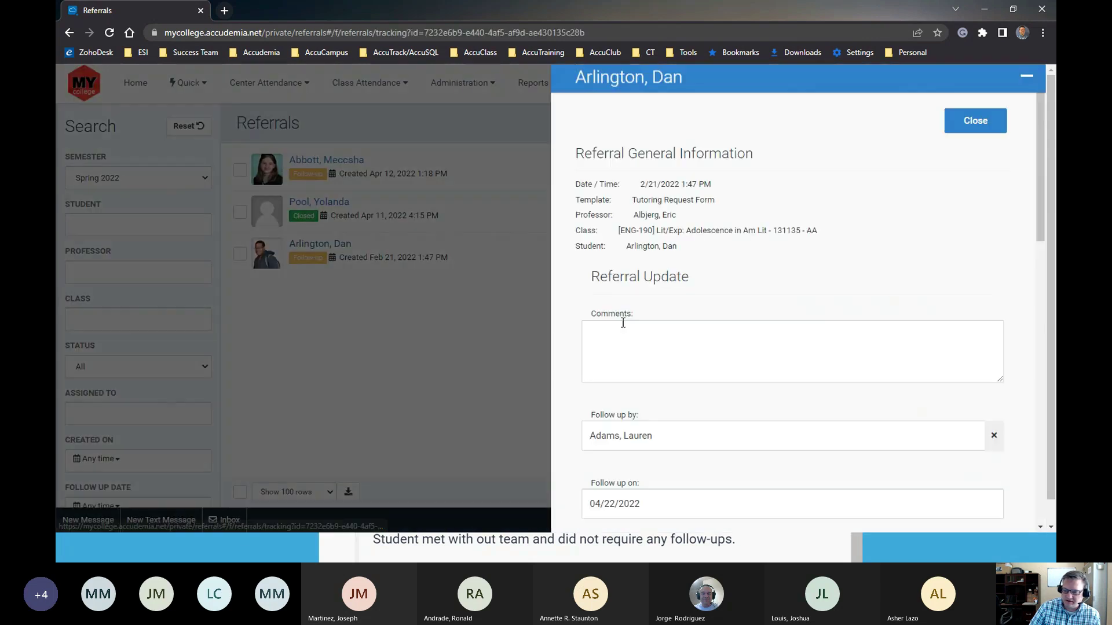
pyautogui.scroll(-5, 658, 395)
pyautogui.moveTo(965, 281); pyautogui.dragTo(589, 211)
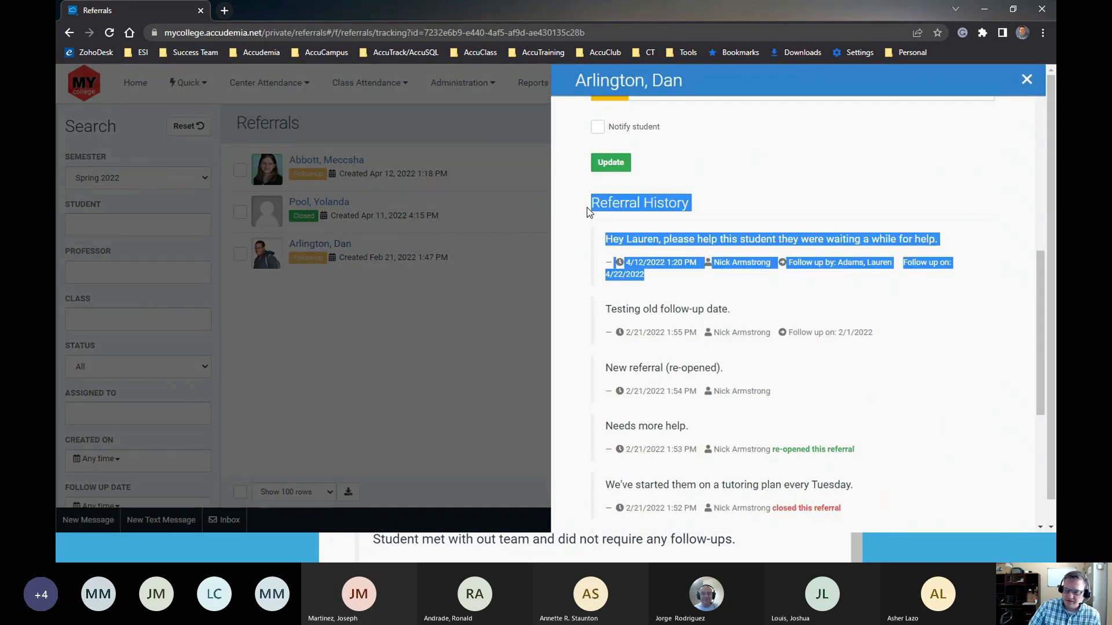
pyautogui.click(704, 288)
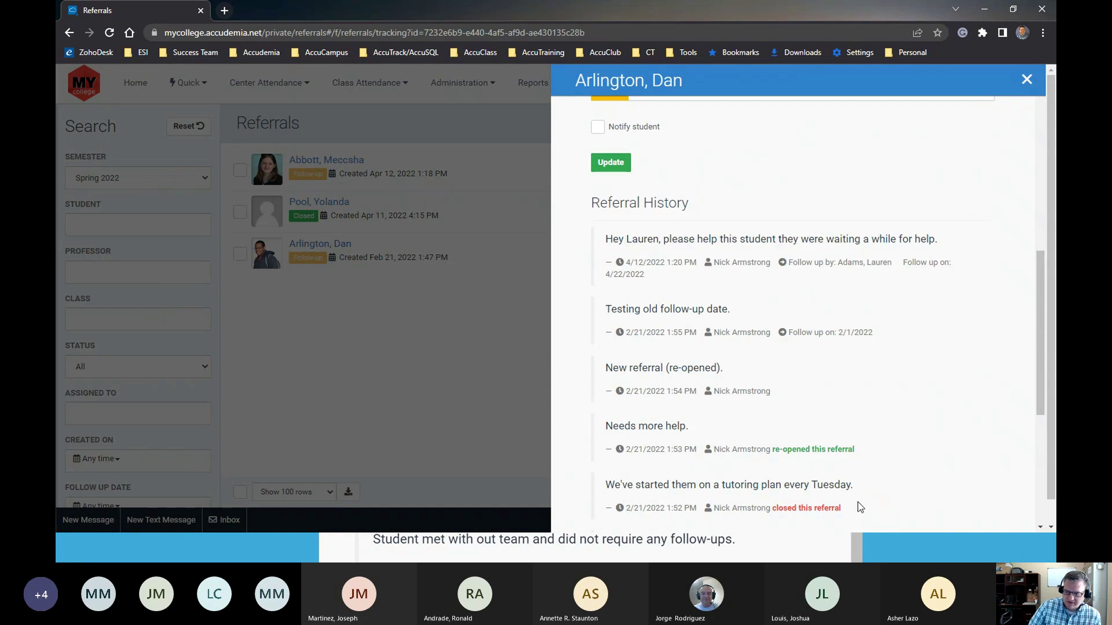
pyautogui.moveTo(854, 510); pyautogui.dragTo(592, 209)
pyautogui.click(760, 241)
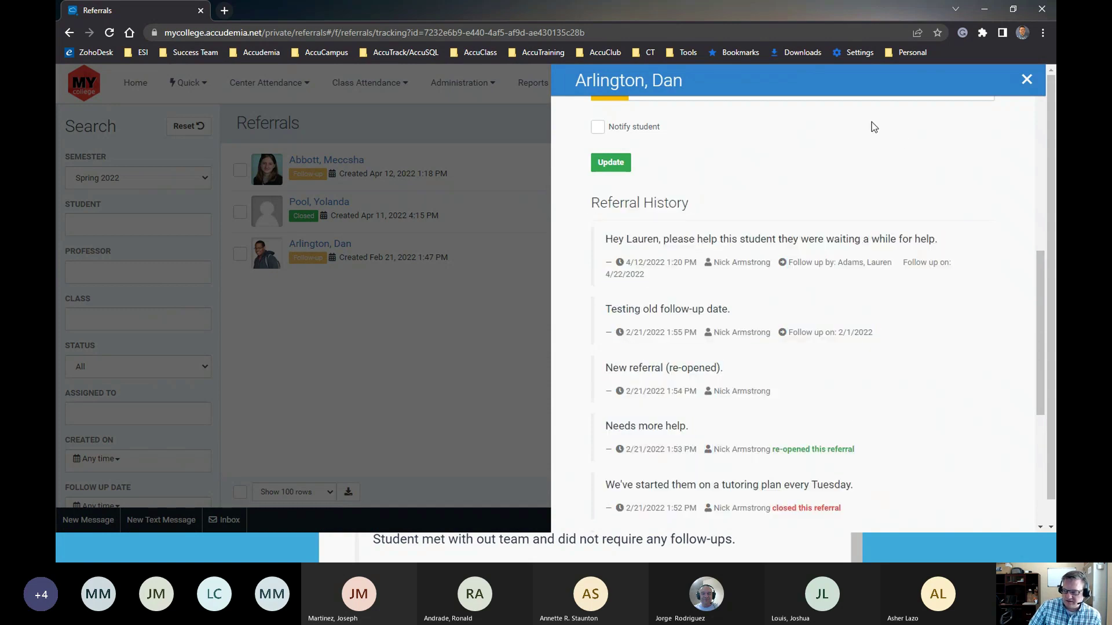
pyautogui.click(1026, 81)
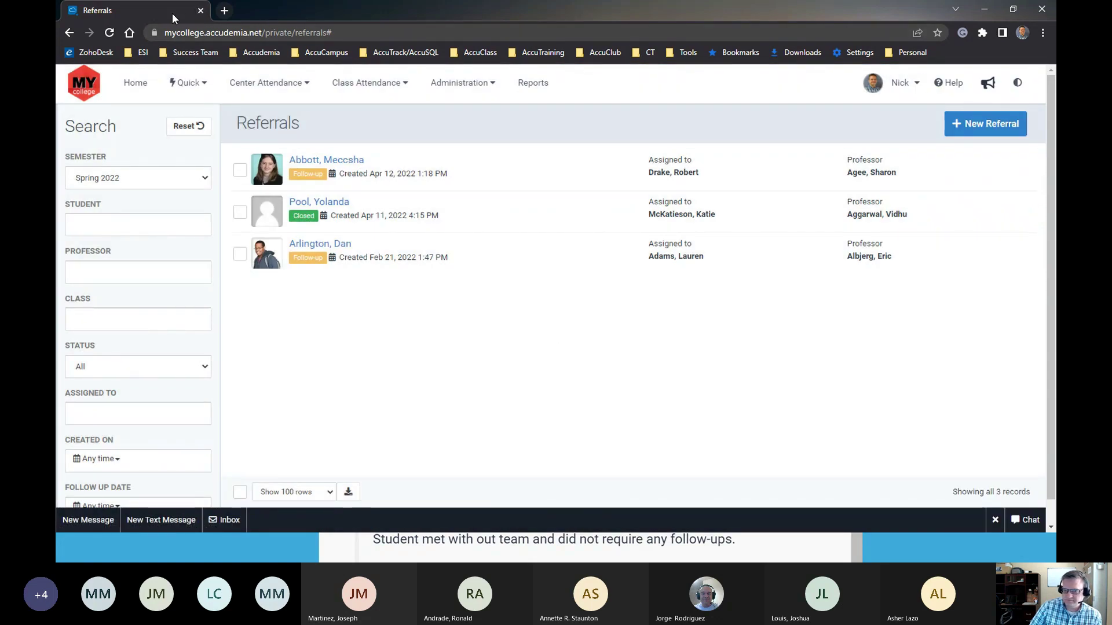
pyautogui.hotkey('alt', 'Tab')
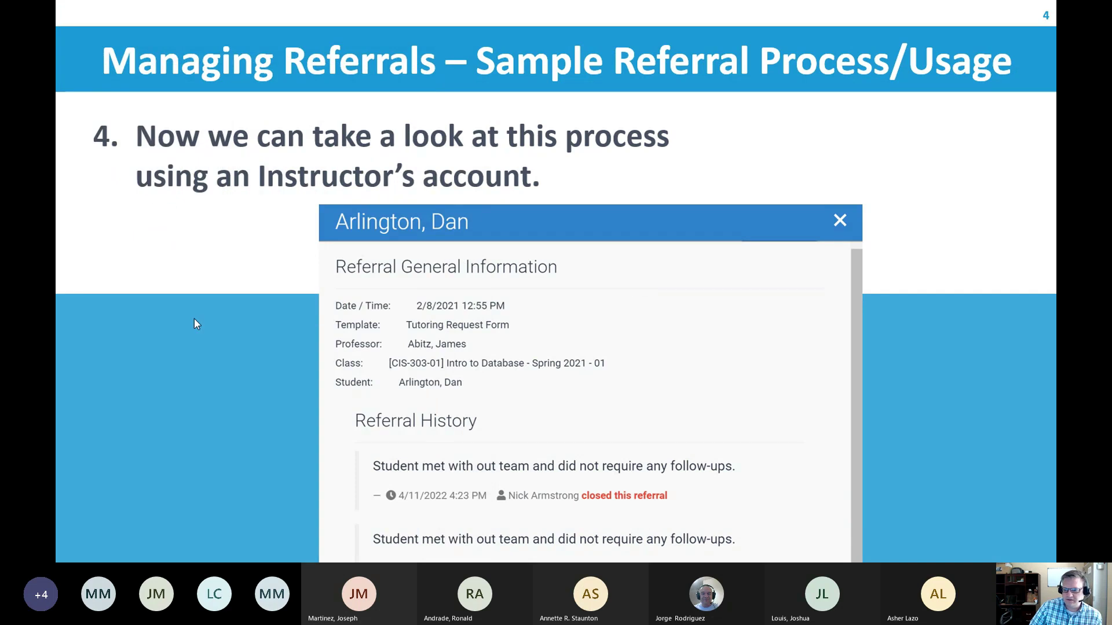
pyautogui.press('Right')
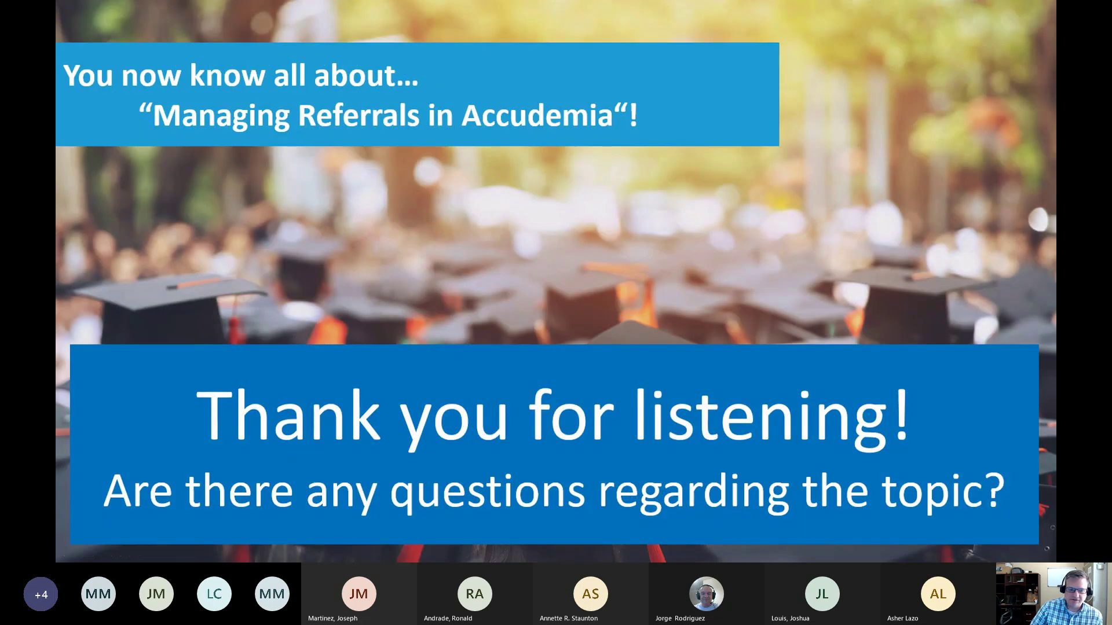